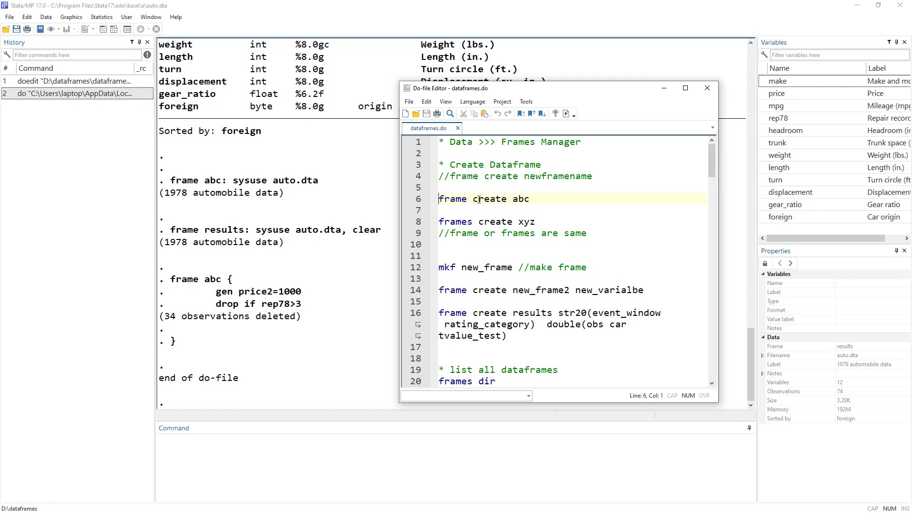
- Review dataframes.do from the frame creation commands through the section on copying whole data to another frame
shift+click(531, 199)
scroll(553, 263, down, 4)
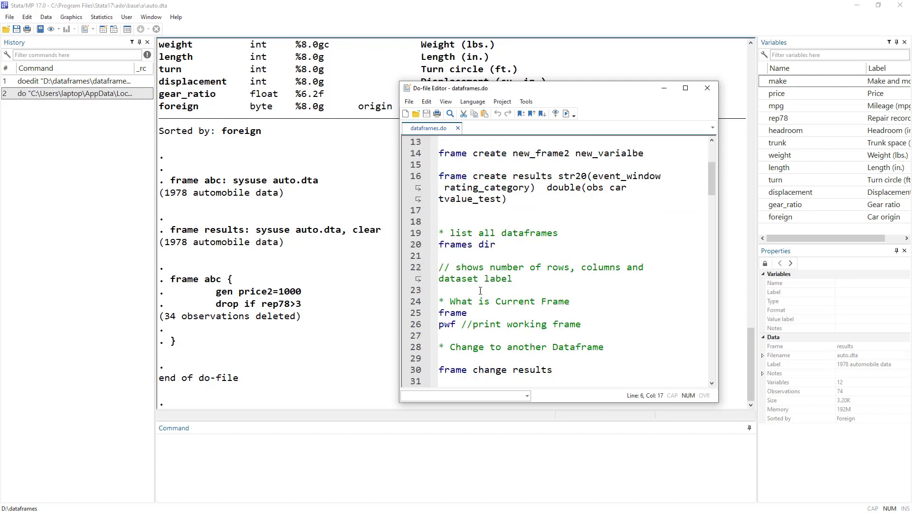
drag(440, 245, 496, 244)
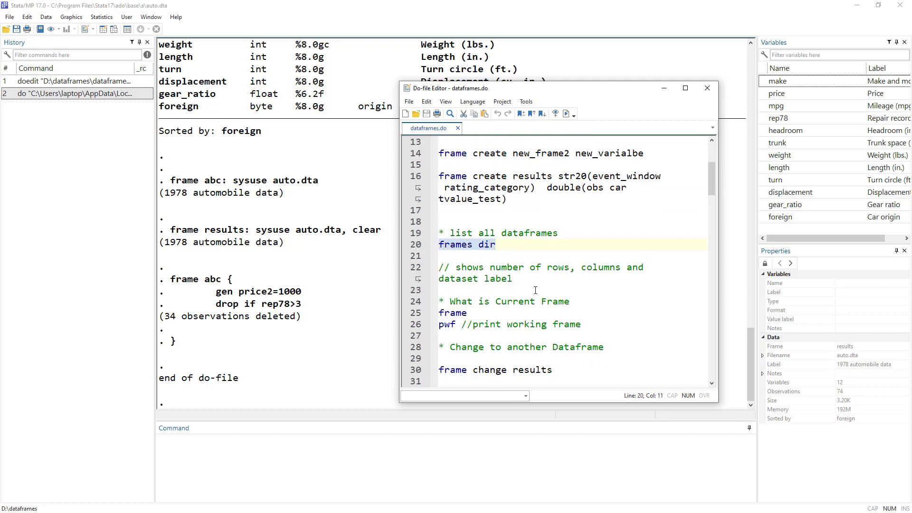
scroll(529, 306, down, 4)
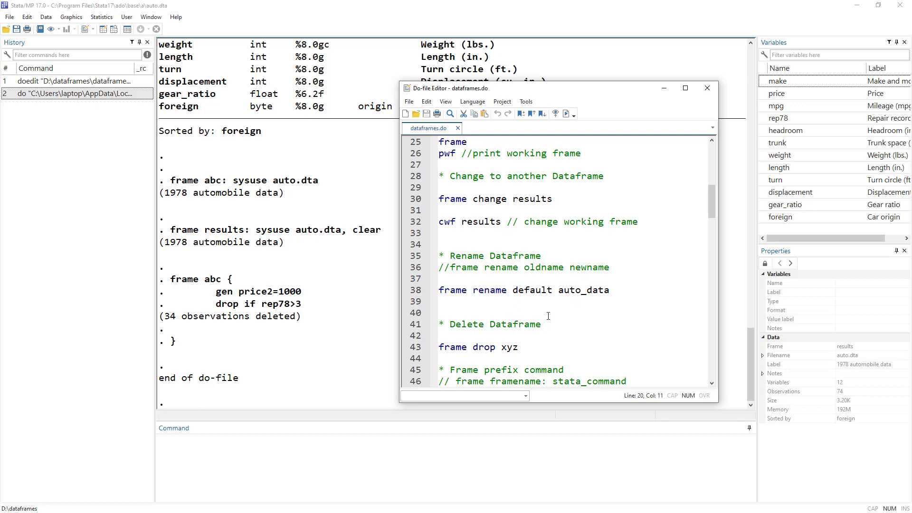
scroll(549, 313, down, 3)
scroll(577, 320, down, 5)
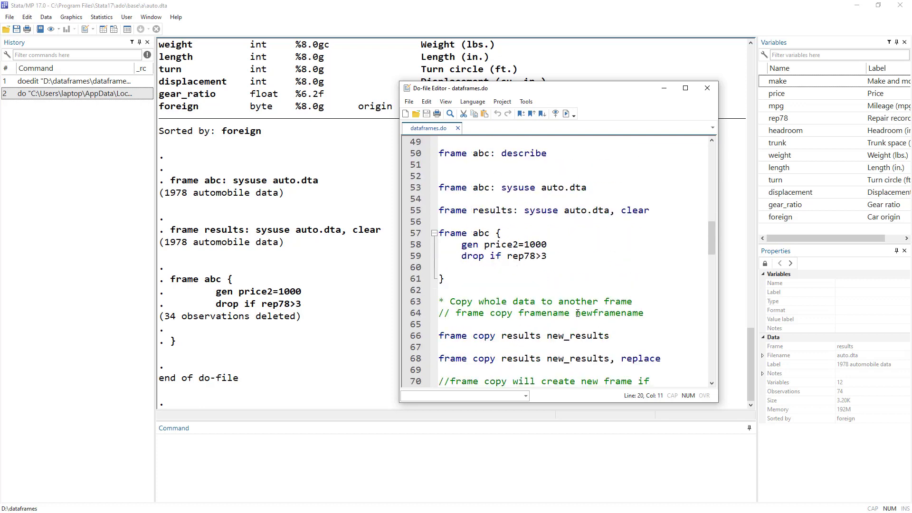
scroll(521, 270, down, 2)
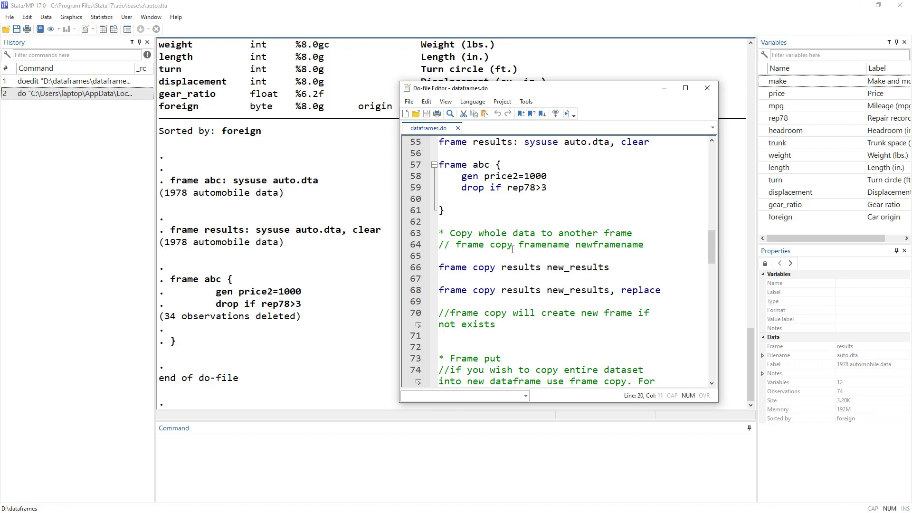
click(444, 267)
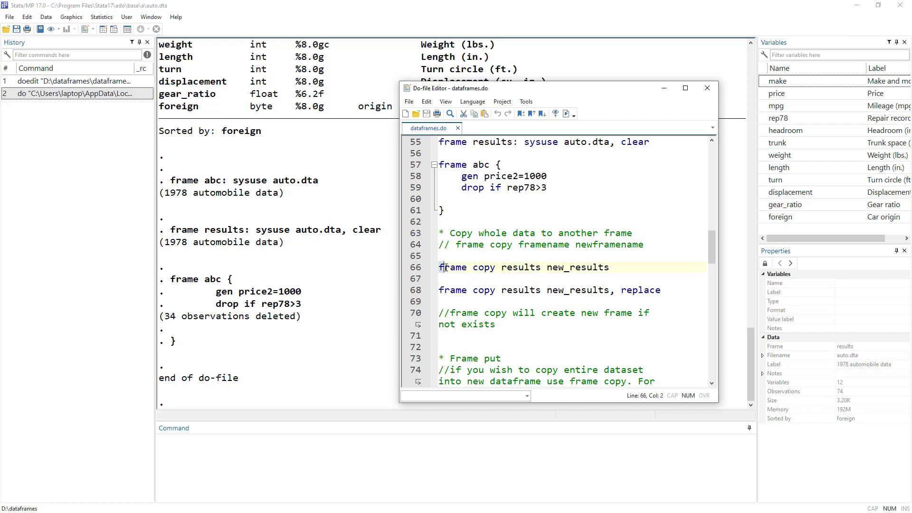
drag(496, 268, 438, 272)
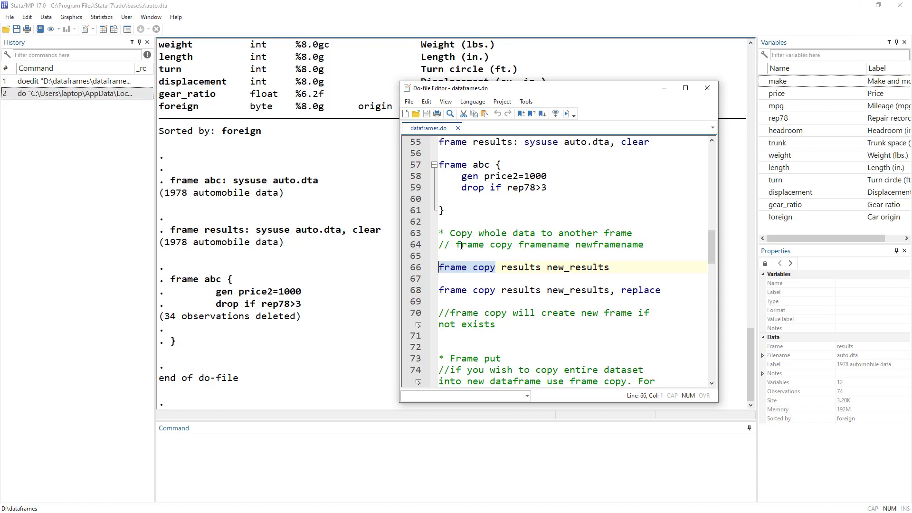
- List all data frames in memory with the command frame dir
click(298, 479)
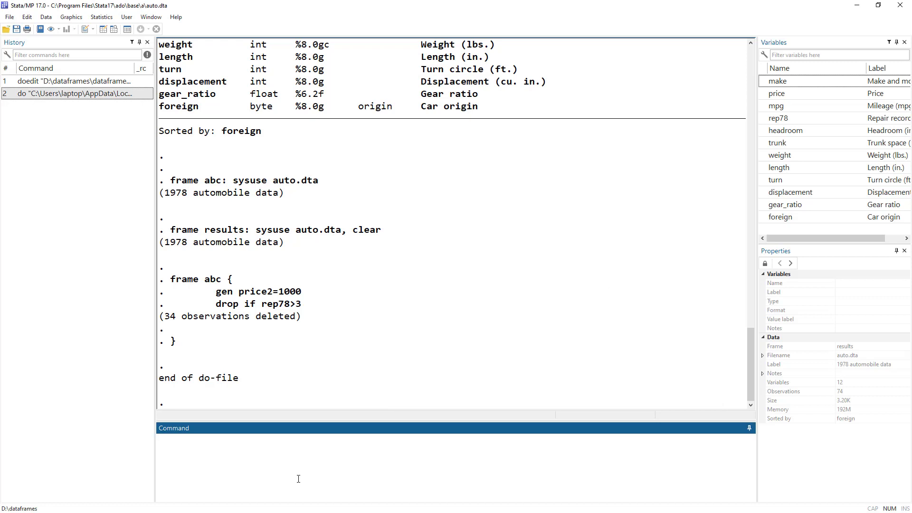
text(frame dir)
key(Return)
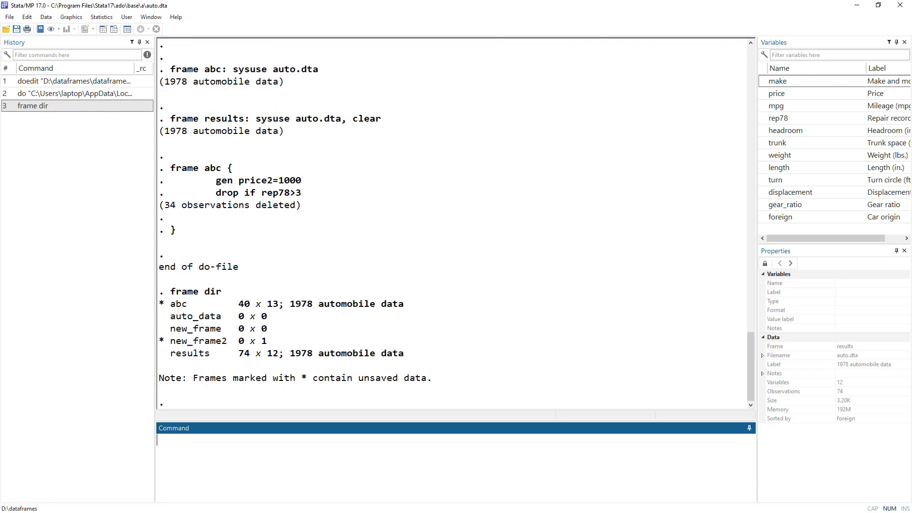
- Run only the do-file line frame copy results new_results to copy the results frame into new_results
key(alt+Tab)
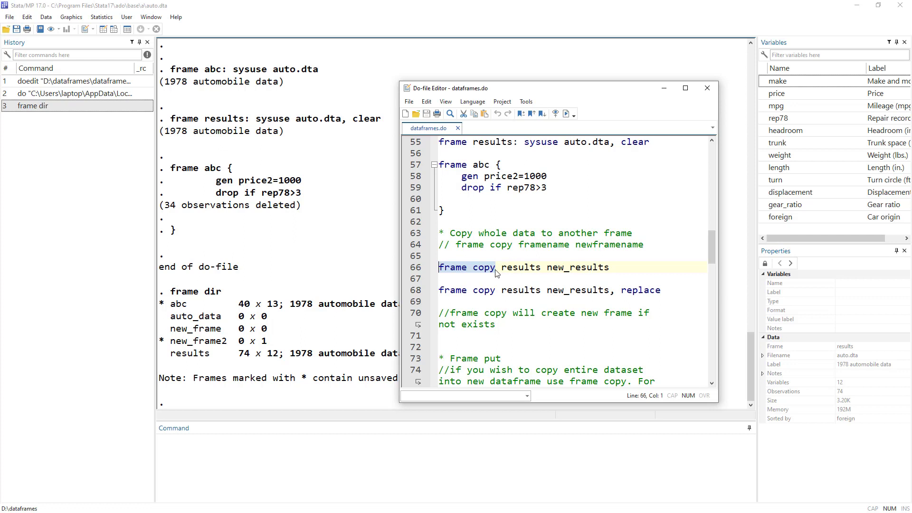
drag(496, 267, 432, 267)
double_click(521, 268)
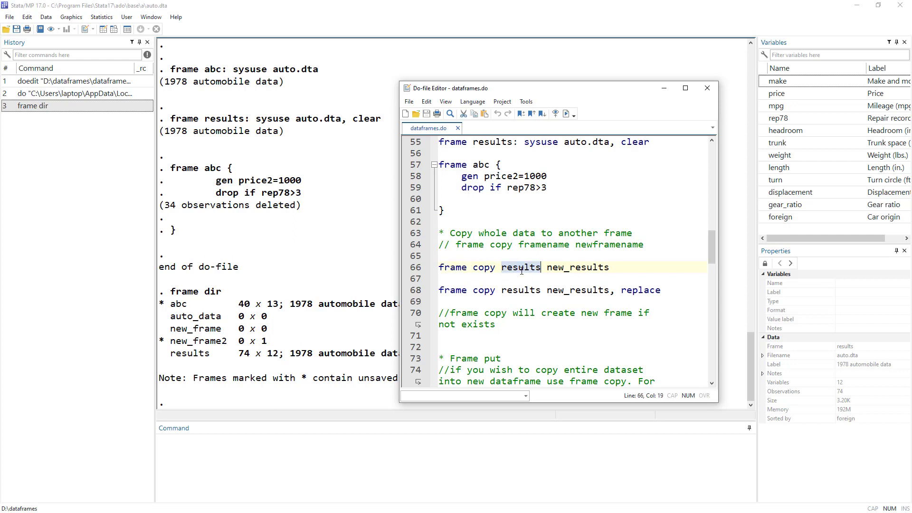
double_click(574, 269)
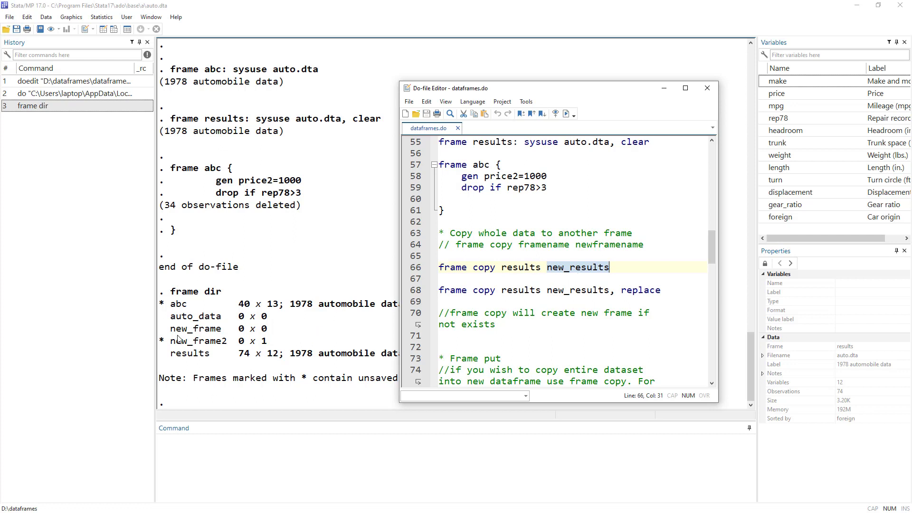
double_click(535, 272)
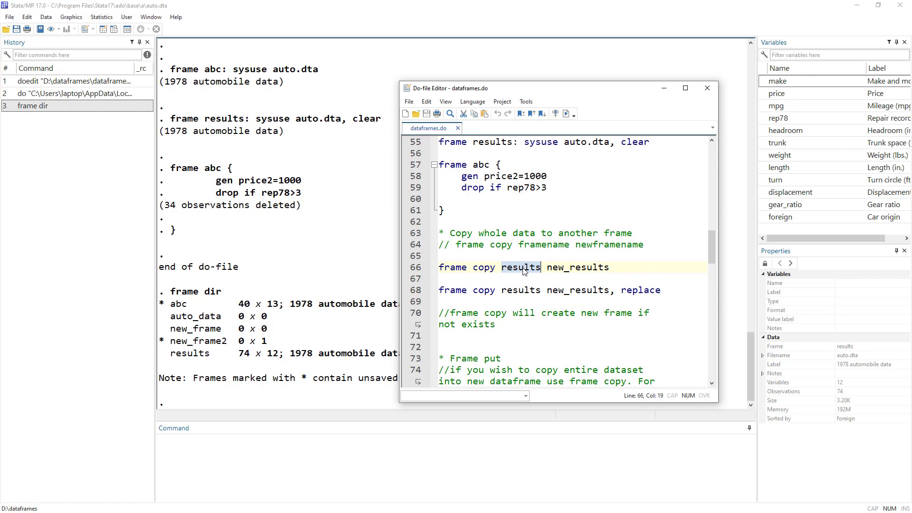
double_click(570, 268)
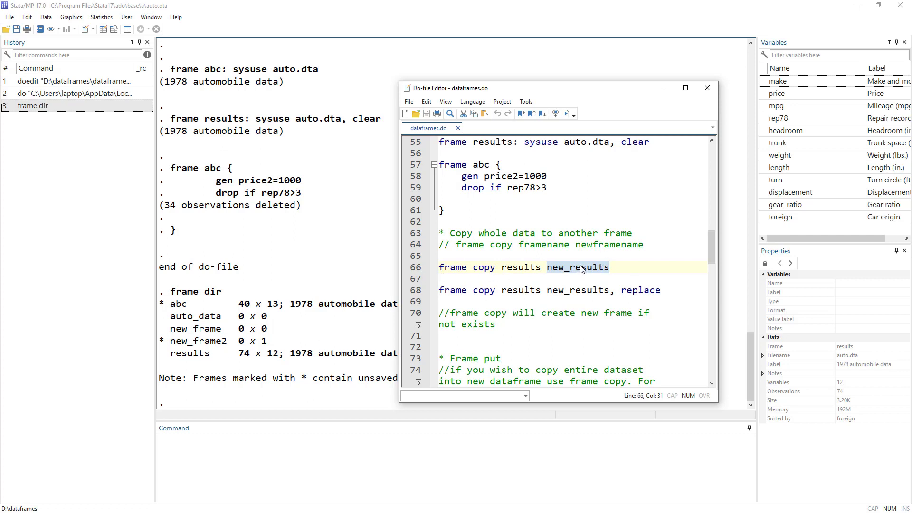
click(415, 269)
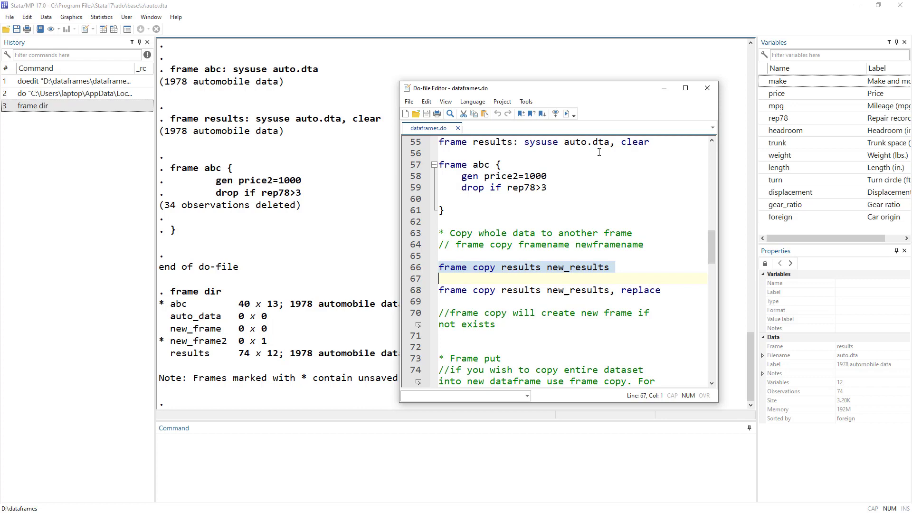
click(566, 114)
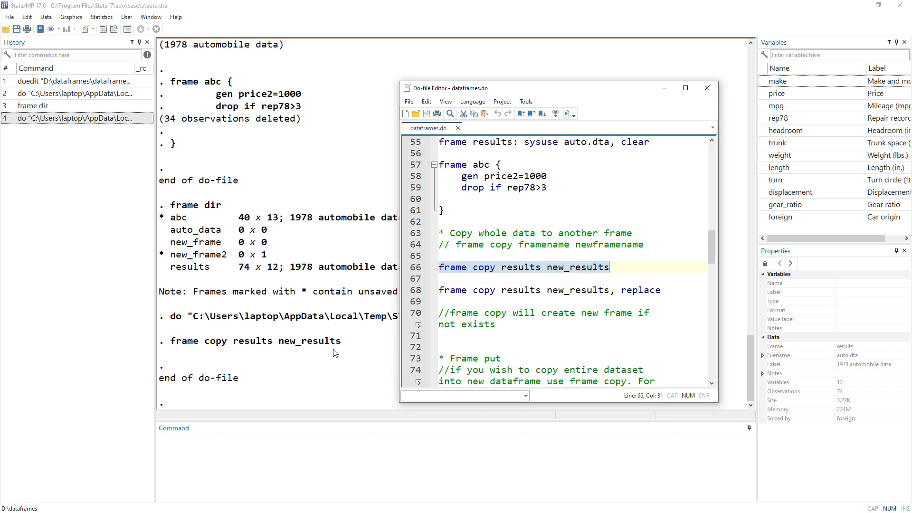
- Rerun frame dir and check the new_results entry in the frame list
double_click(34, 107)
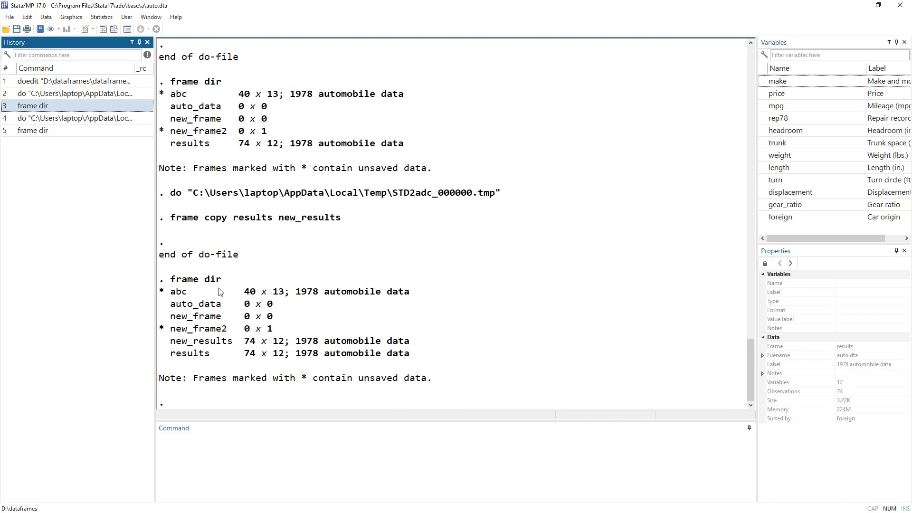
drag(172, 344, 381, 343)
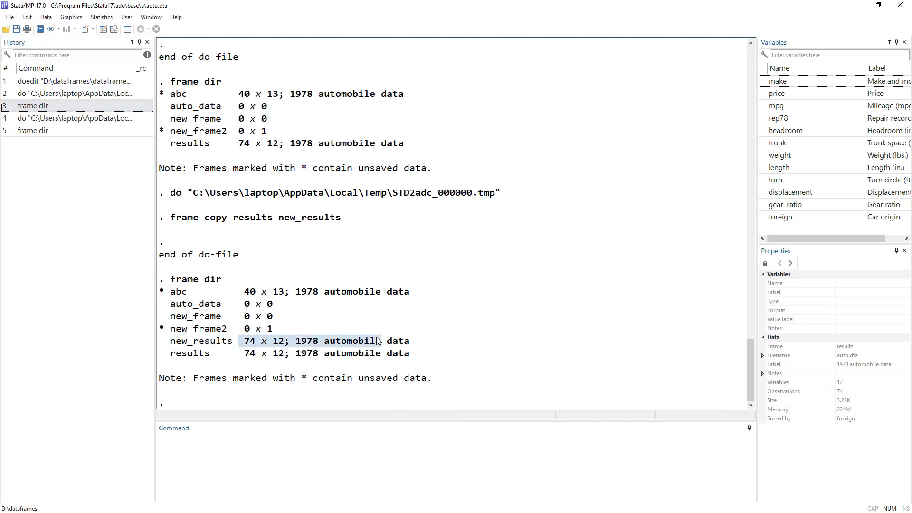
- Try to run frame copy results new_results from the do-file a second time without the replace option
key(alt+Tab)
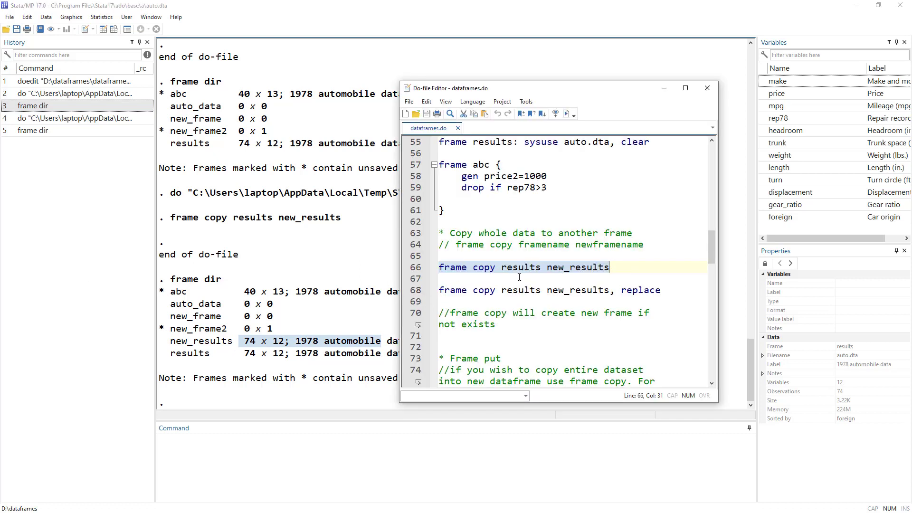
click(414, 268)
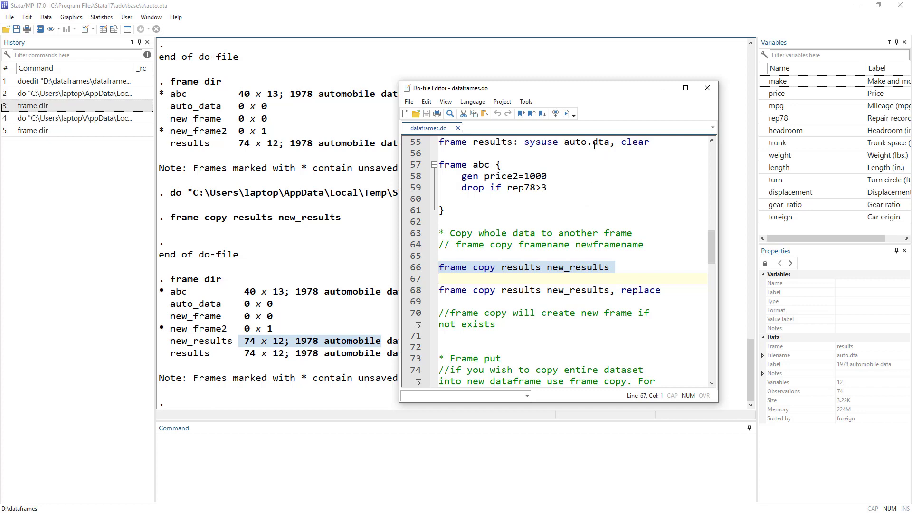
click(567, 115)
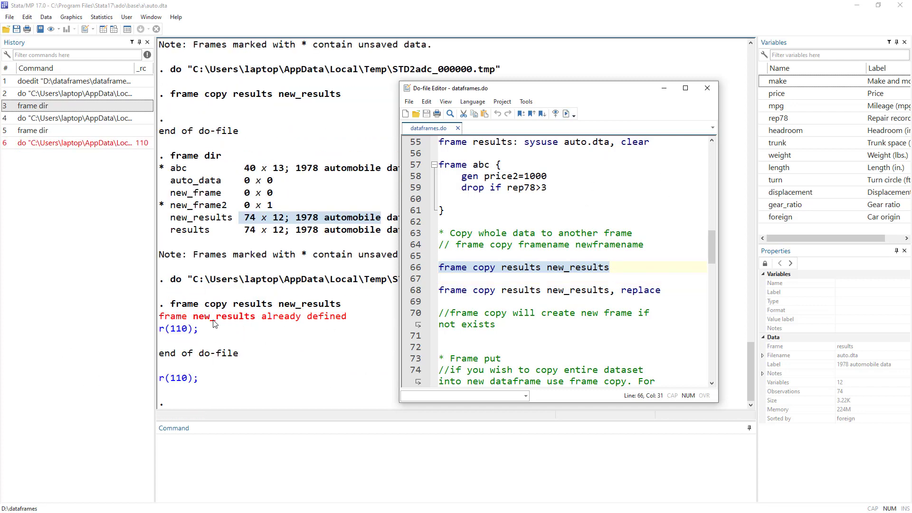
- Run the do-file line frame copy results new_results, replace to overwrite the existing copy
double_click(580, 272)
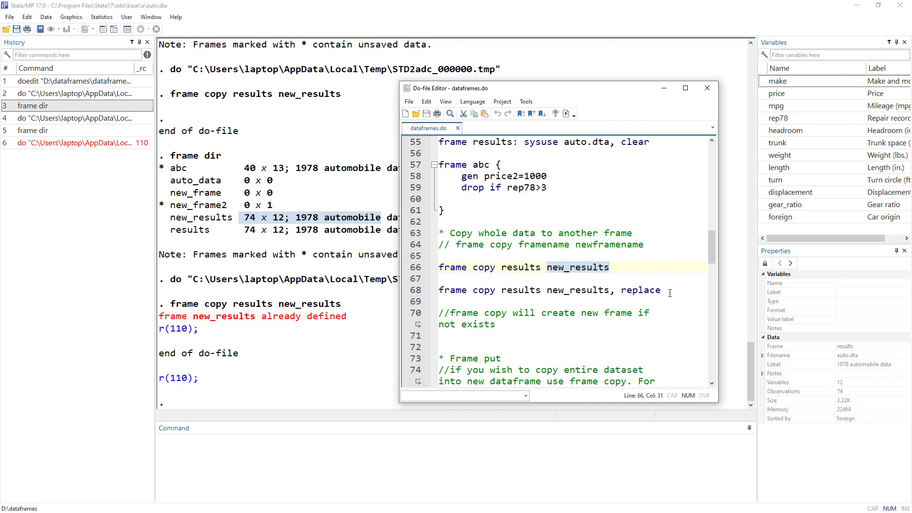
drag(662, 291, 612, 293)
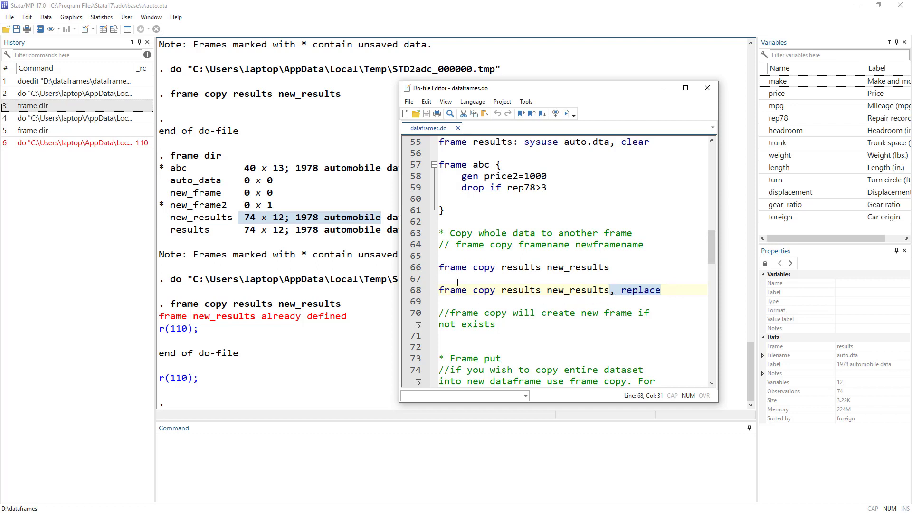
click(412, 291)
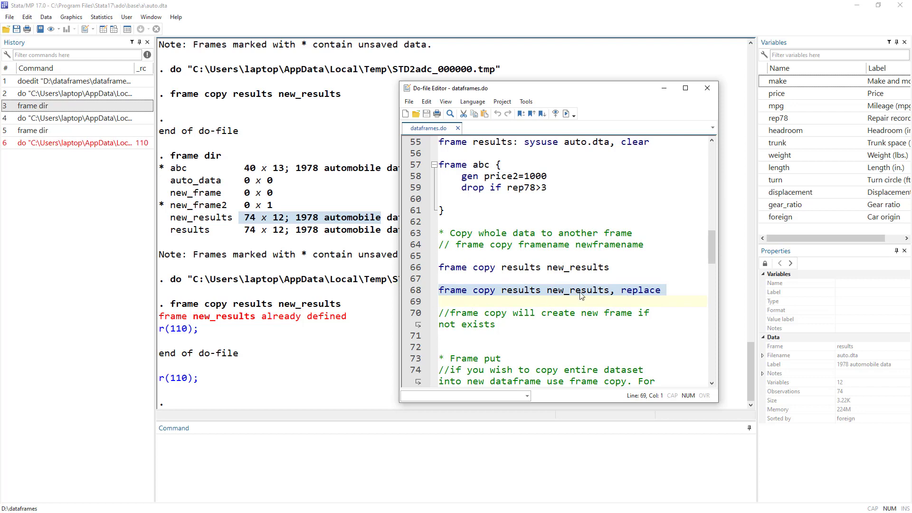
click(566, 114)
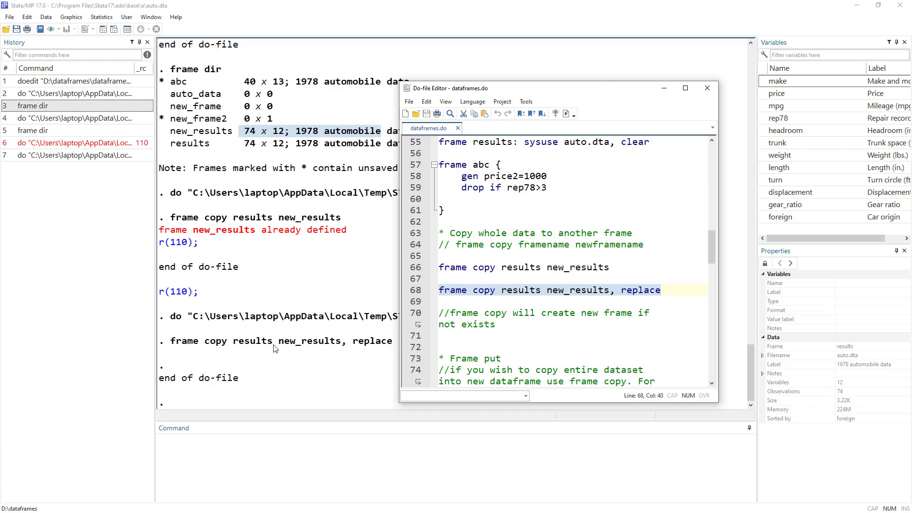
click(656, 291)
double_click(657, 290)
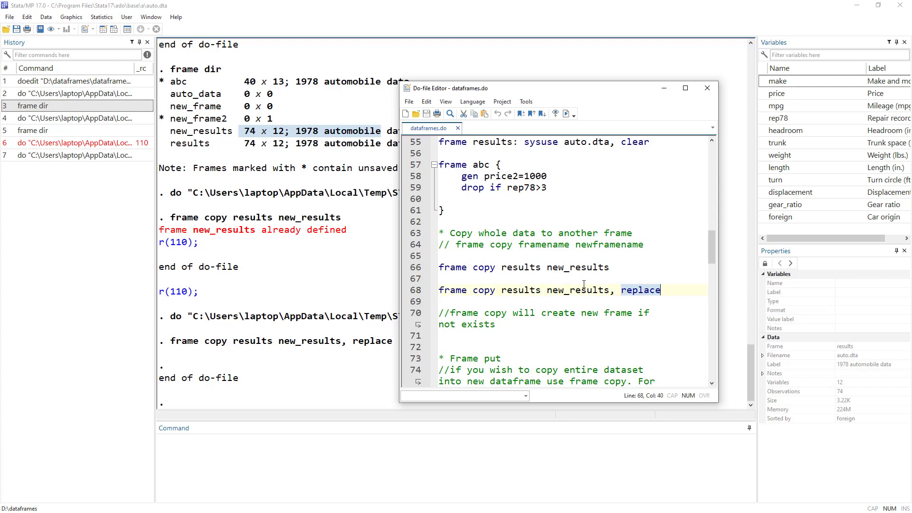
- Examine the Frame put comments in the do-file, comparing frame copy for an entire dataset with frame put for a subset
scroll(558, 270, down, 3)
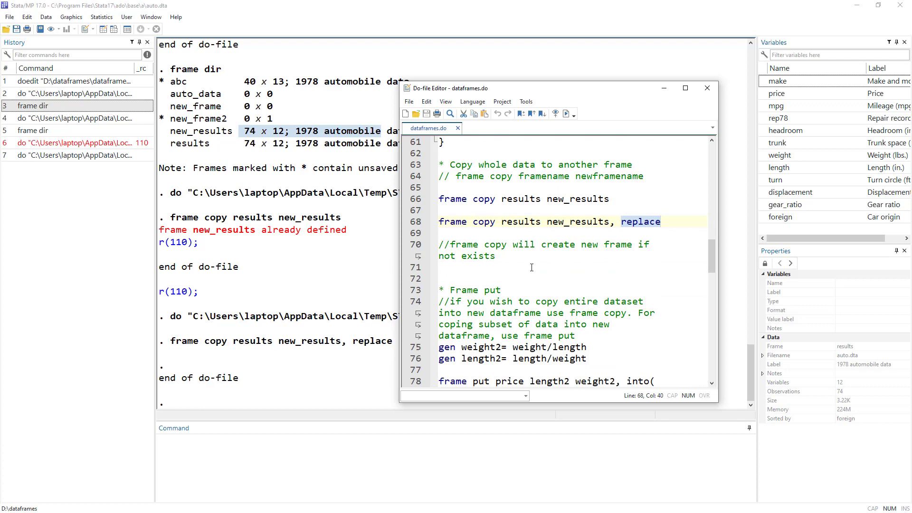
scroll(470, 254, down, 1)
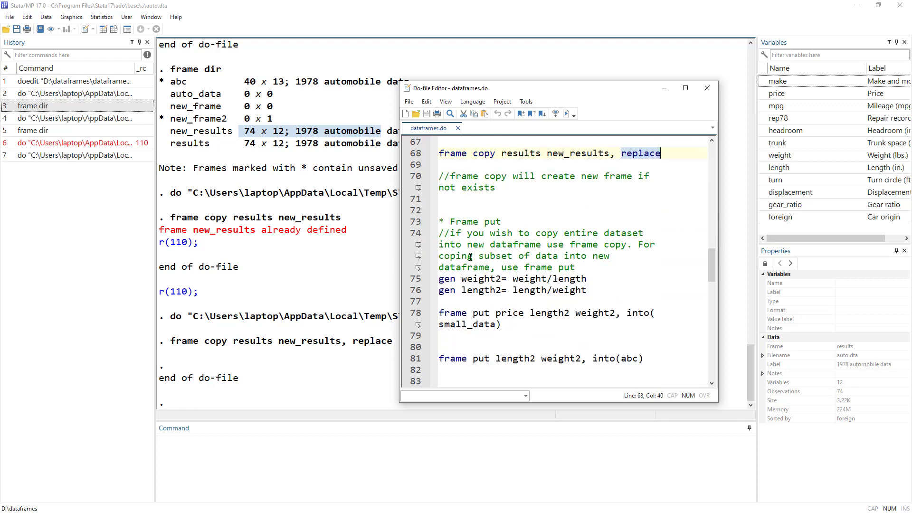
scroll(590, 257, up, 2)
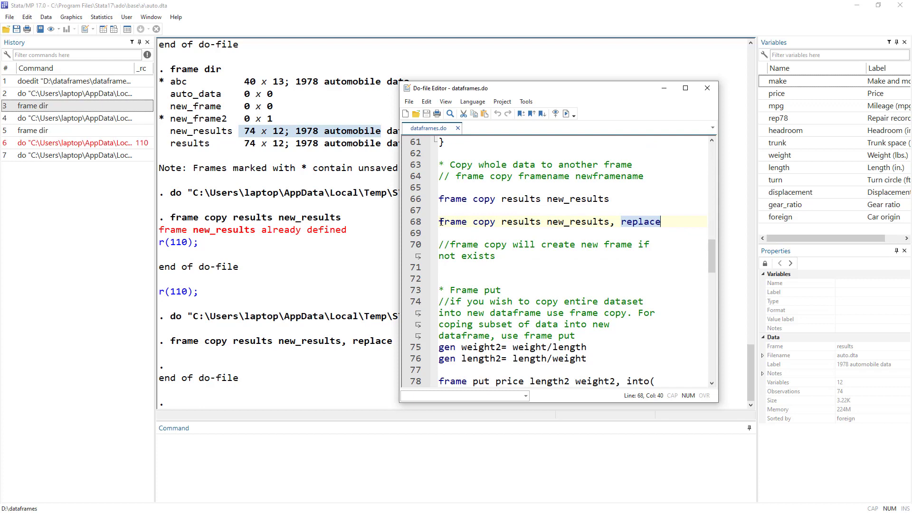
drag(439, 222, 495, 222)
drag(563, 302, 643, 305)
scroll(563, 327, down, 1)
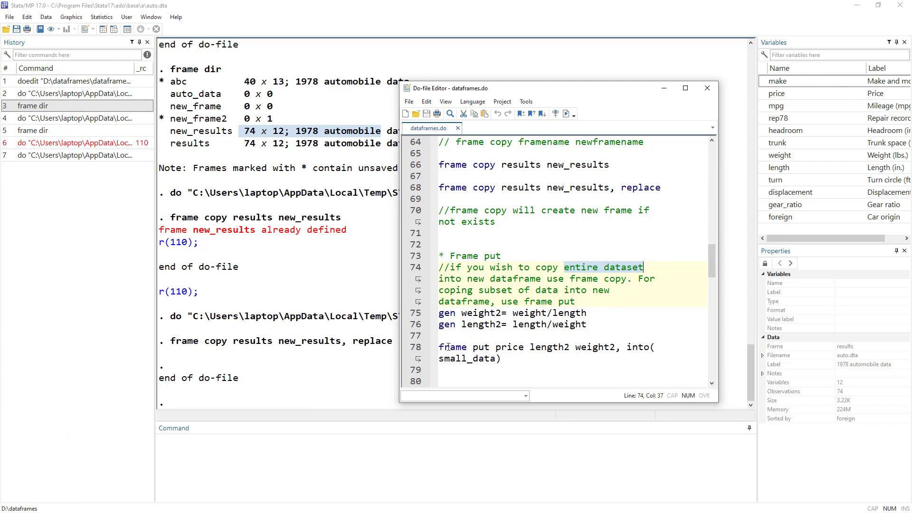
drag(489, 347, 437, 348)
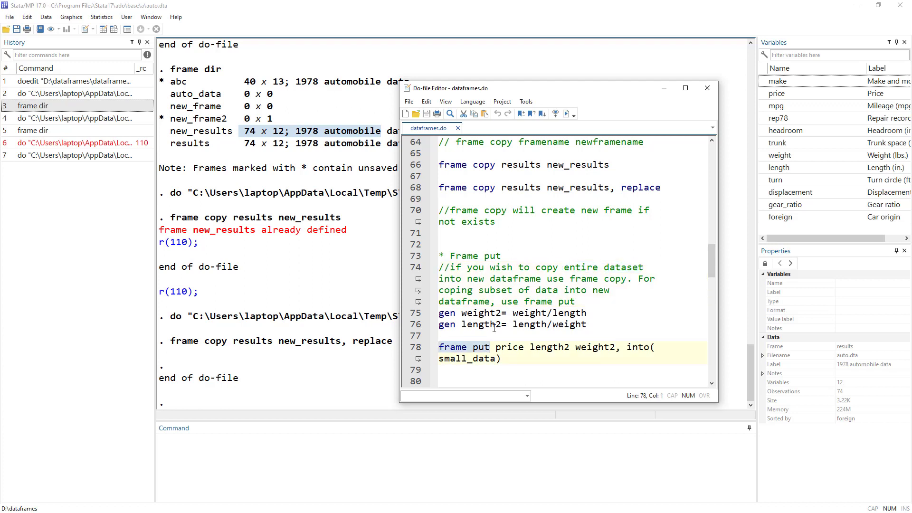
- Examine the do-file lines generating weight2 as weight/length and length2 as length/weight, comparing the variables in each formula
scroll(478, 326, down, 1)
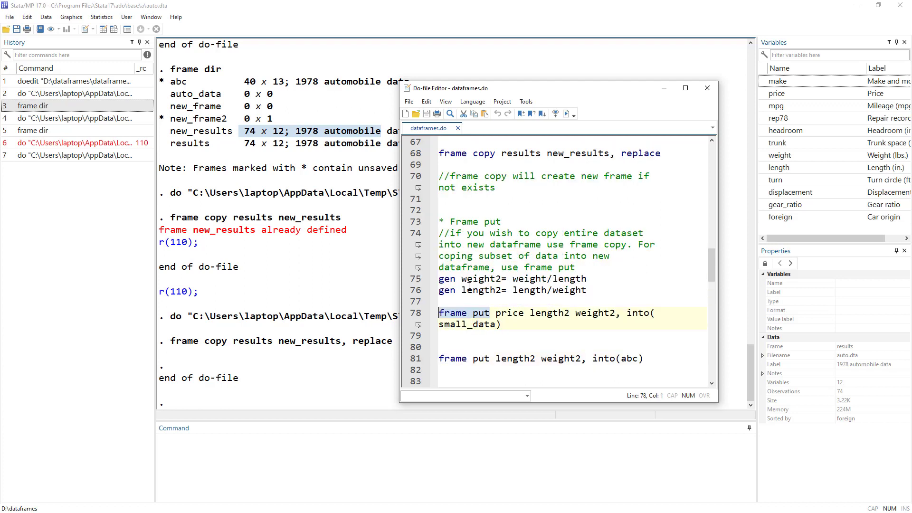
double_click(475, 279)
double_click(481, 290)
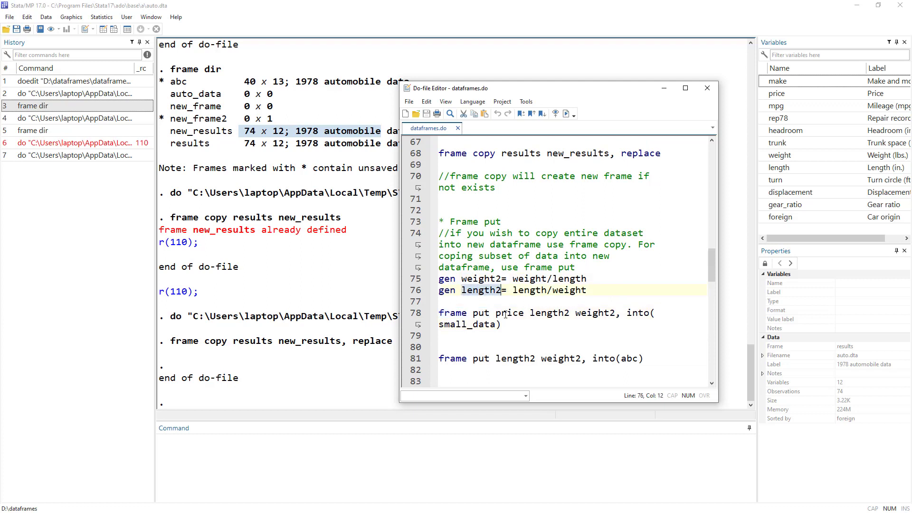
double_click(447, 279)
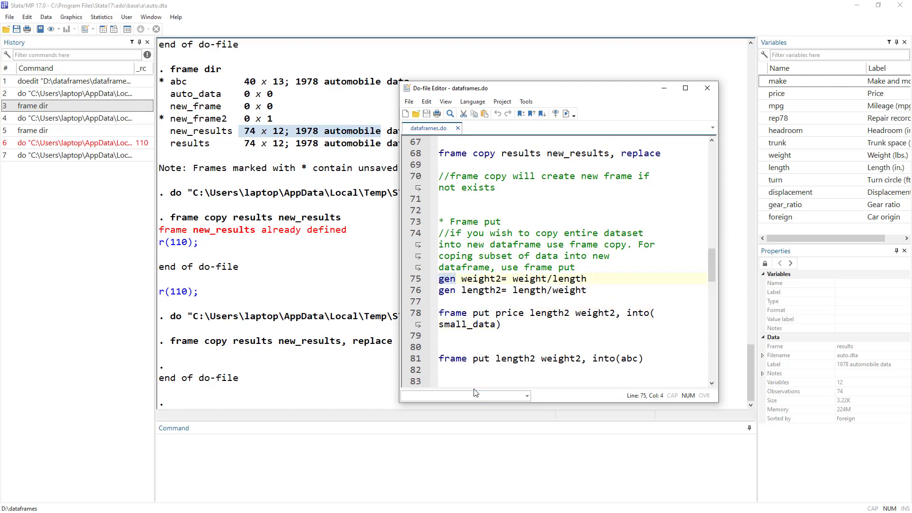
double_click(473, 279)
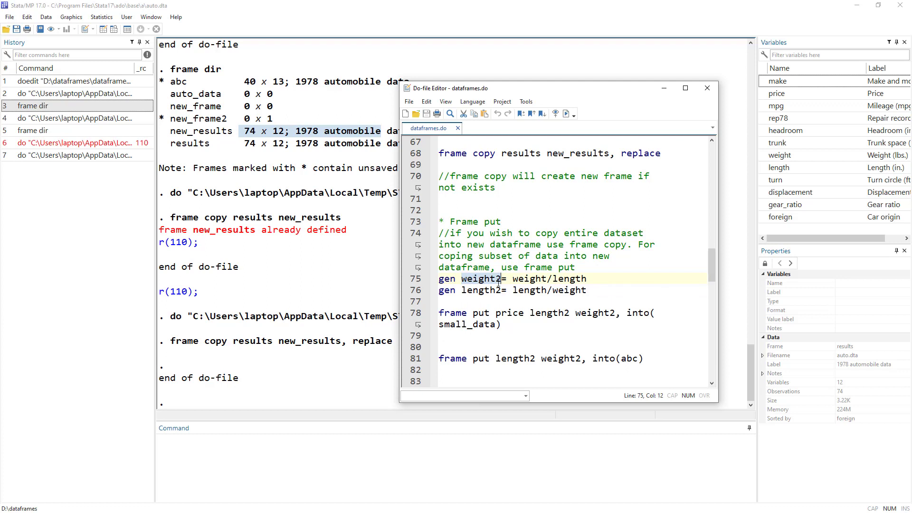
drag(512, 279, 588, 277)
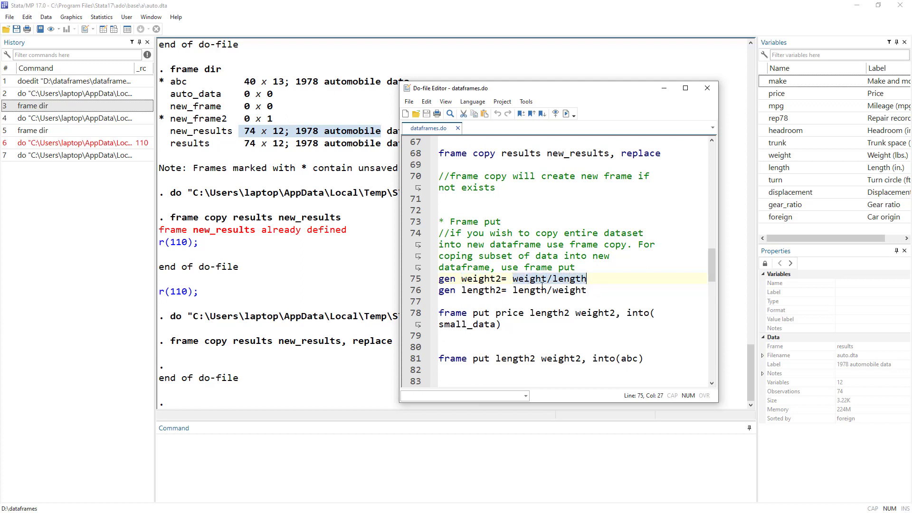
click(484, 279)
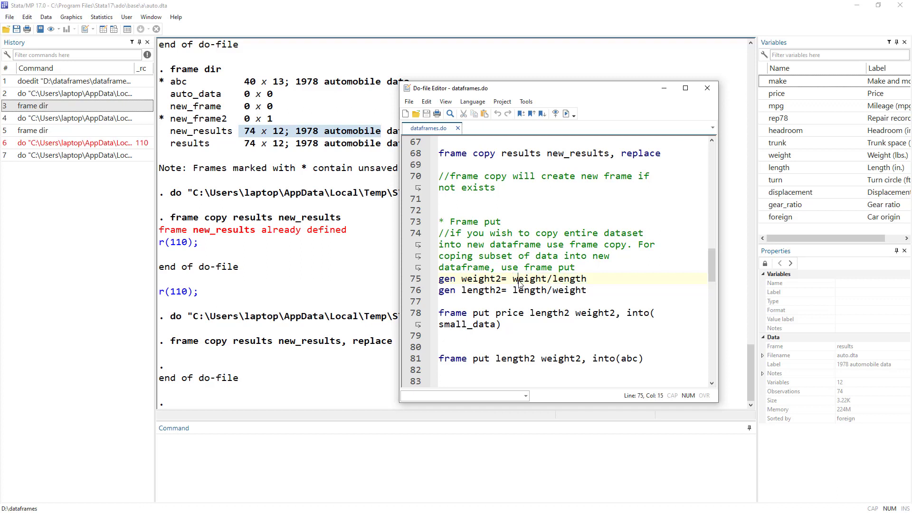
double_click(485, 279)
double_click(528, 279)
double_click(569, 279)
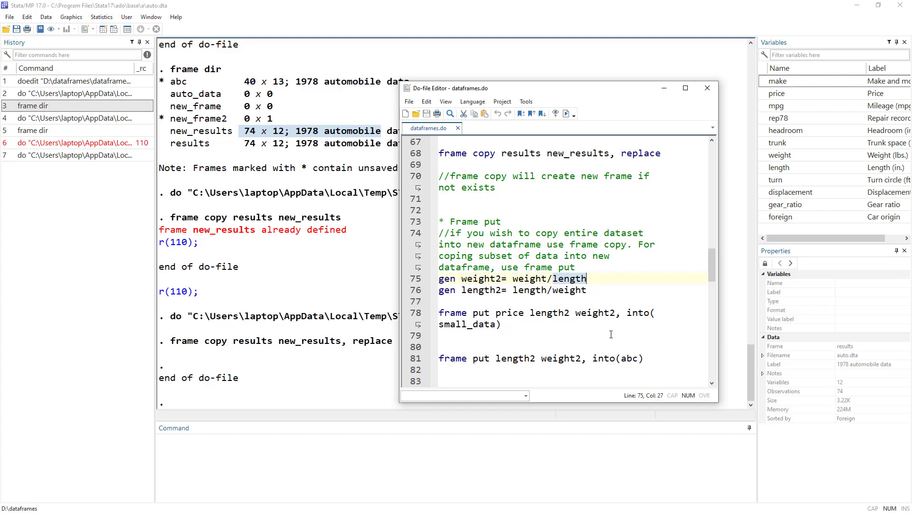
double_click(484, 290)
double_click(528, 290)
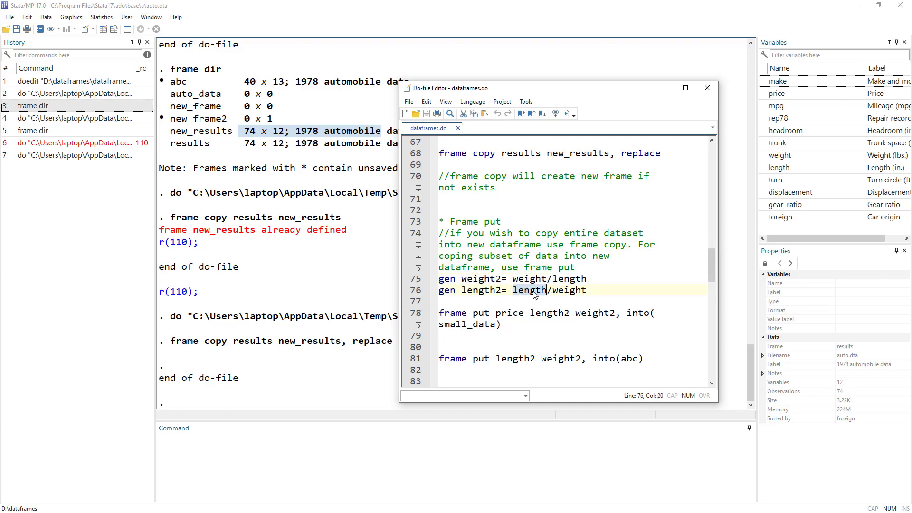
double_click(569, 290)
- Run the do-file lines gen weight2= weight/length and gen length2= length/weight, and check the new variables in the variable list
drag(410, 279, 418, 292)
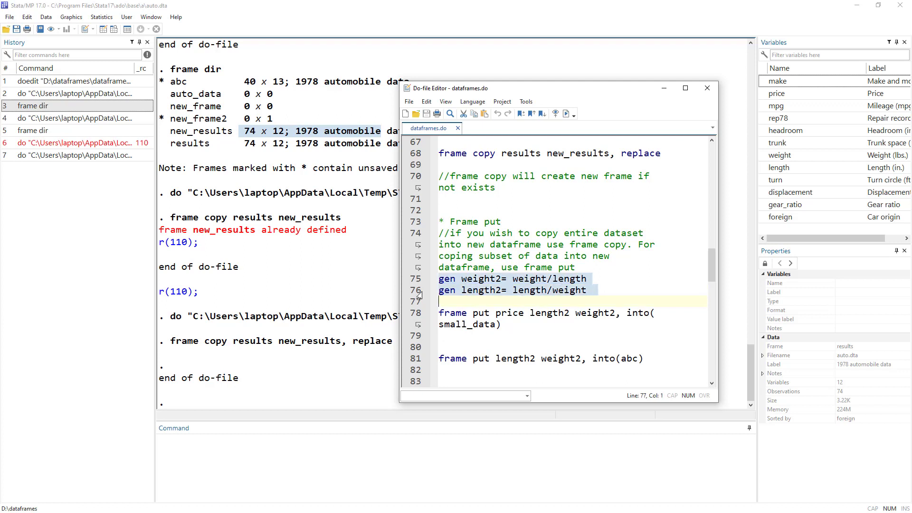
click(566, 114)
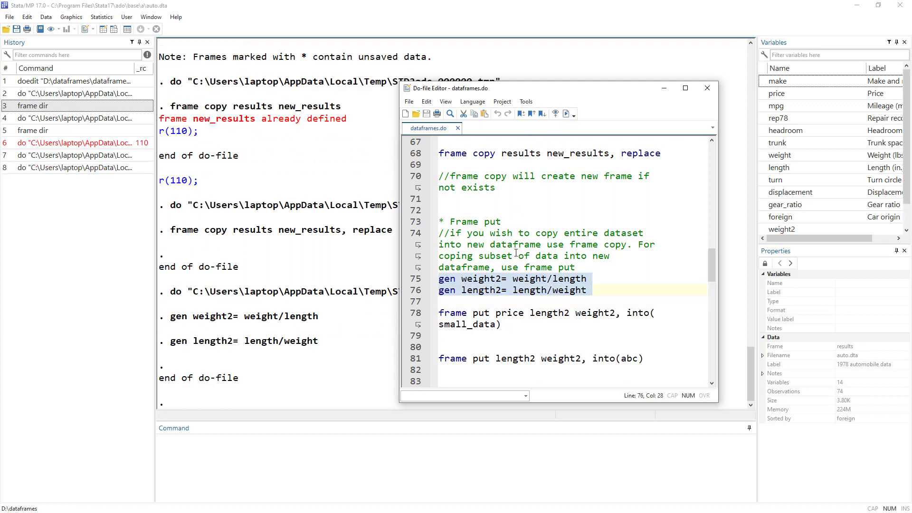
scroll(765, 166, down, 1)
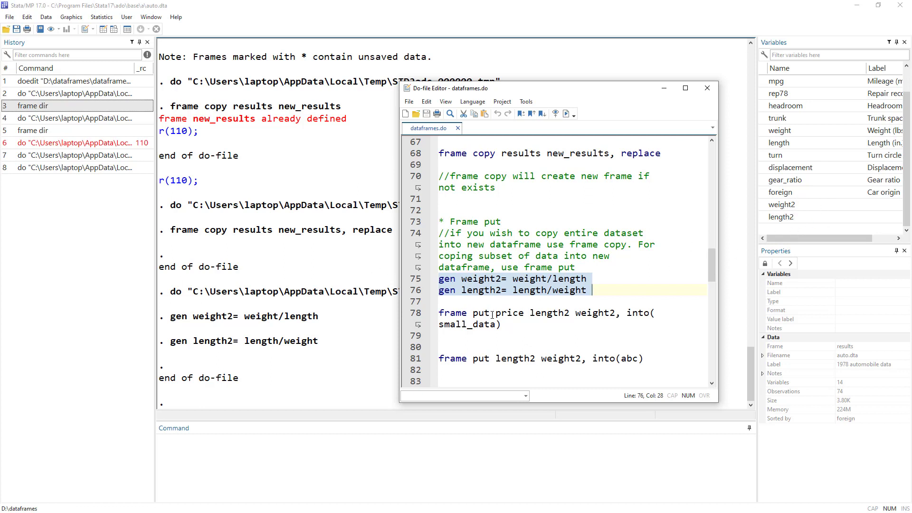
- Examine the variables and the target frame small_data in the first frame put line, and look back over the earlier frame output
drag(494, 315, 615, 313)
click(542, 314)
double_click(563, 313)
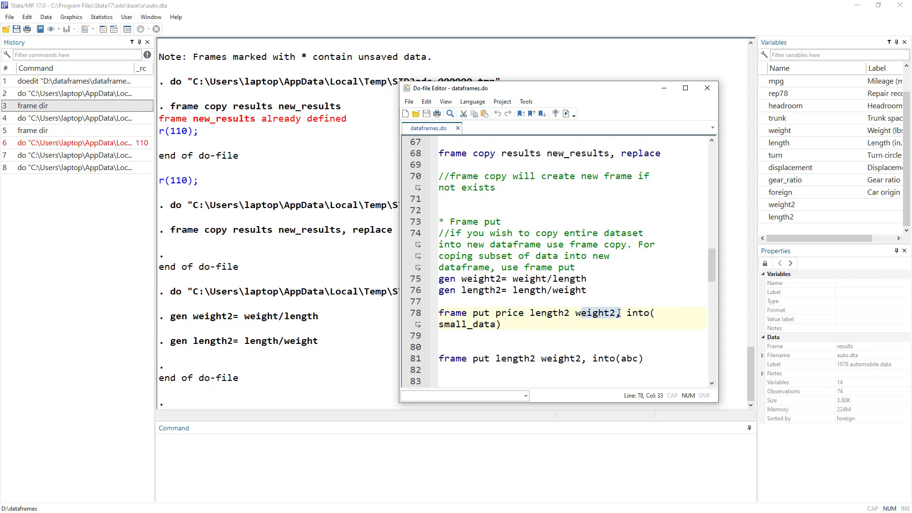
double_click(489, 325)
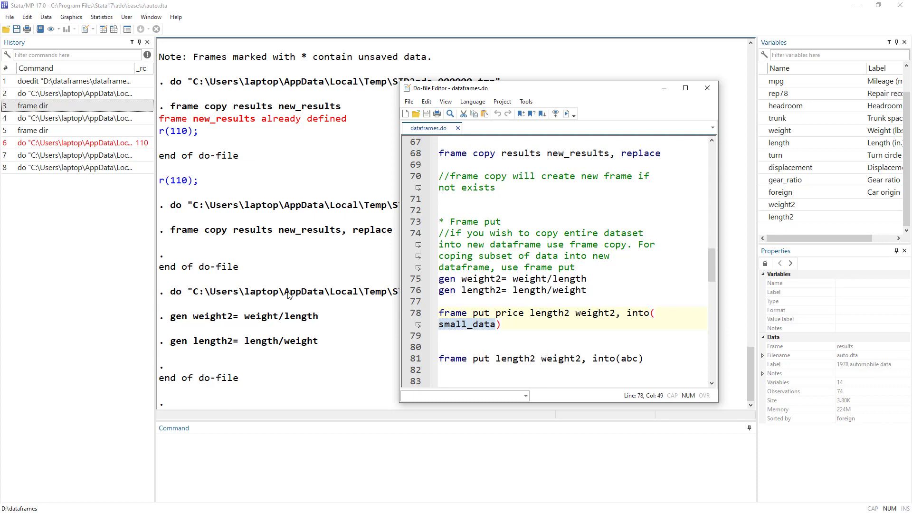
scroll(289, 296, up, 5)
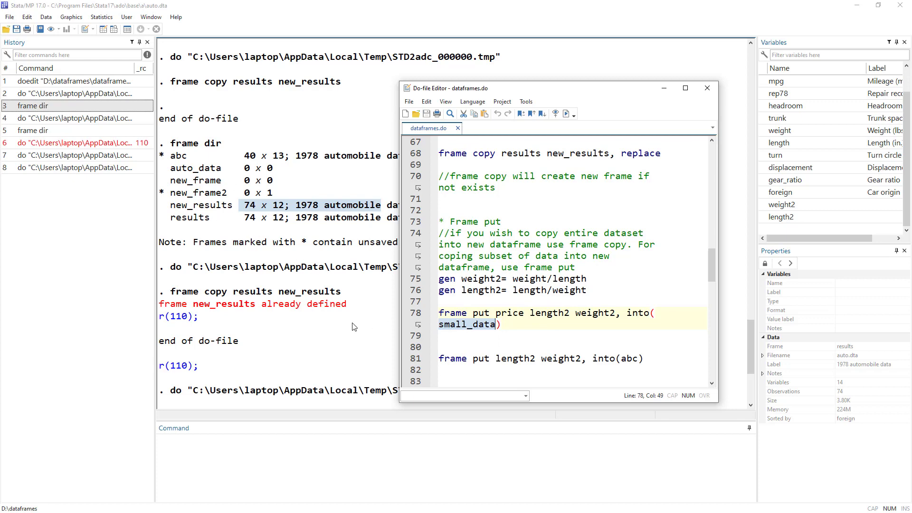
scroll(316, 328, down, 4)
scroll(475, 329, down, 1)
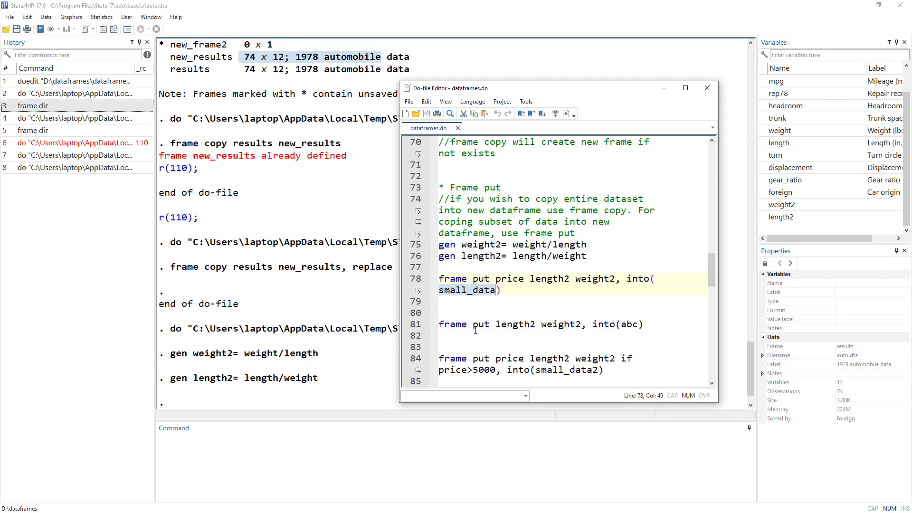
- Review the parts of the do-file line frame put price length2 weight2, into(small_data) and run it
click(488, 279)
key(shift+Home)
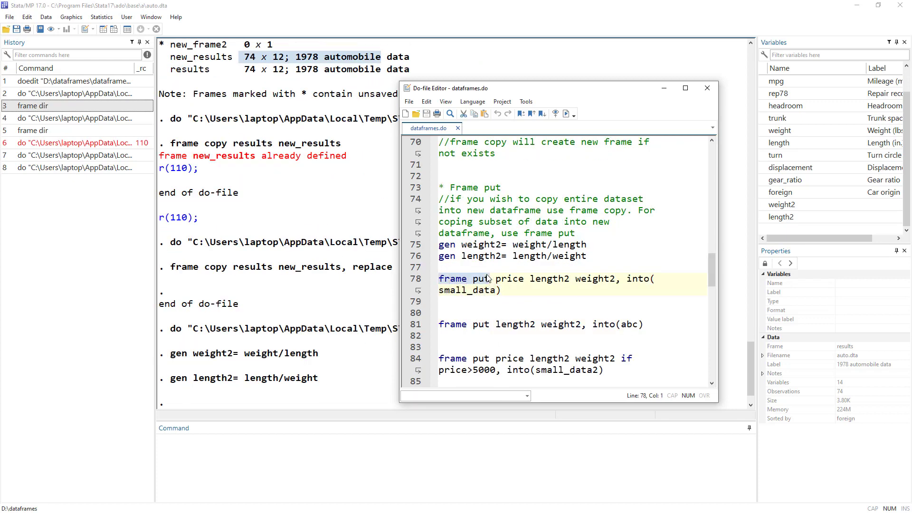
drag(496, 279, 651, 279)
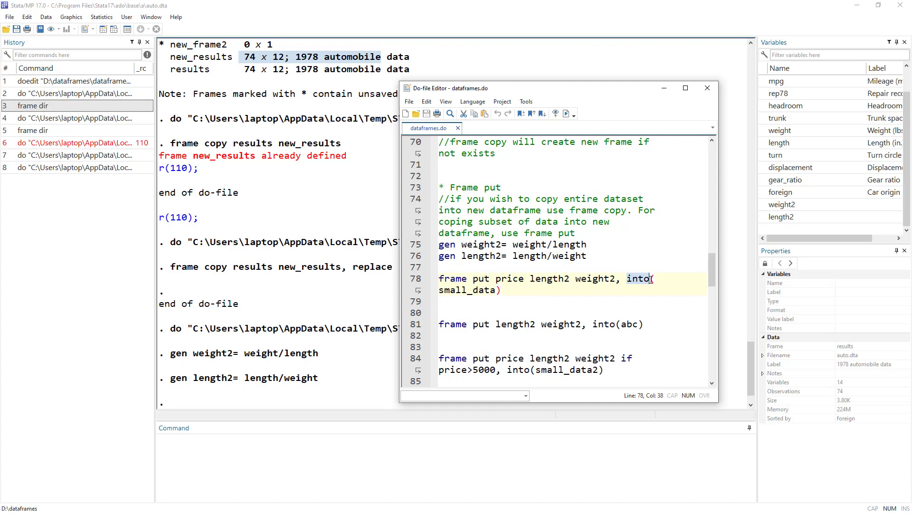
double_click(456, 290)
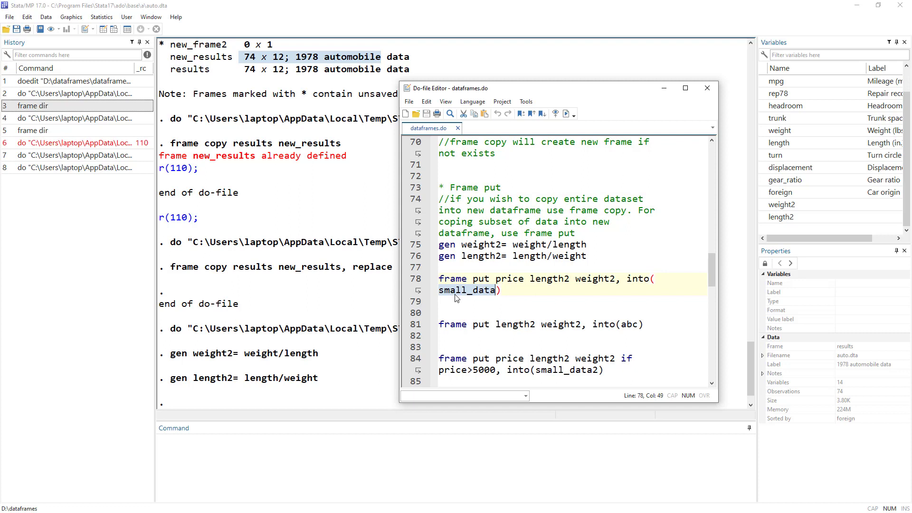
click(422, 282)
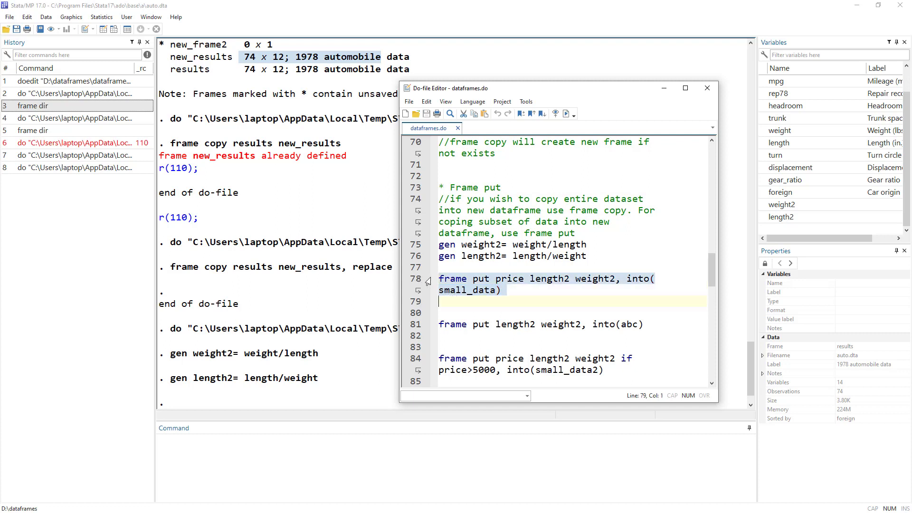
click(566, 114)
- Rerun frame dir and check the small_data entry in the frame list
click(261, 466)
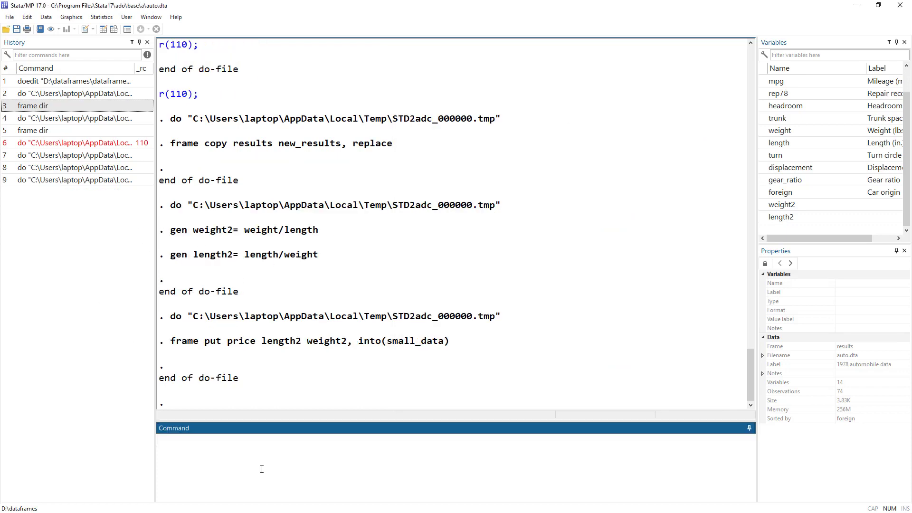
click(48, 131)
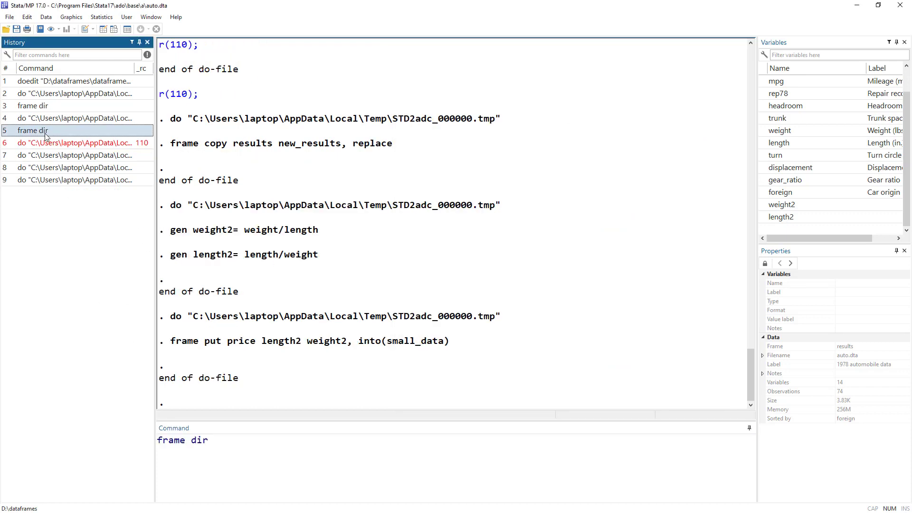
key(Return)
drag(172, 355, 254, 355)
- Make small_data the current frame with the command frame change small_data
click(243, 456)
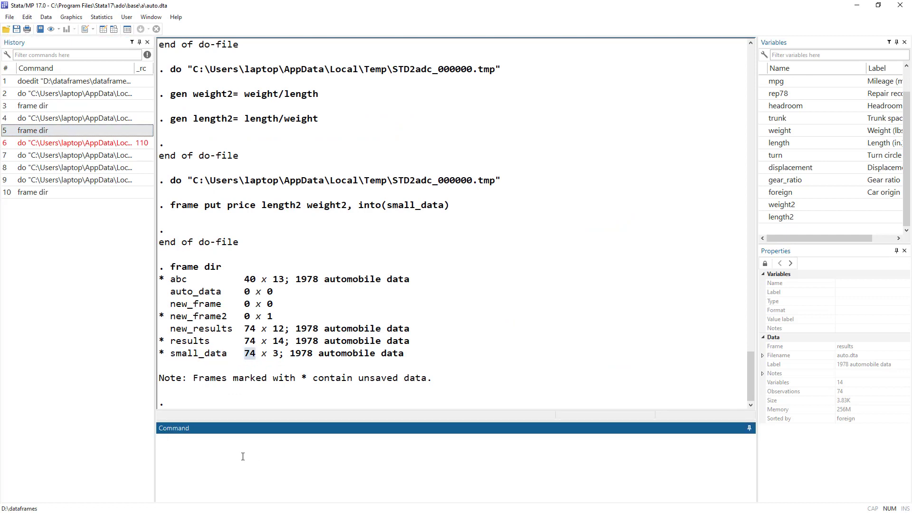
text(frame small_dara)
key(BackSpace)
key(BackSpace)
text(tachange)
key(BackSpace)
key(BackSpace)
key(BackSpace)
text(ge)
key(Return)
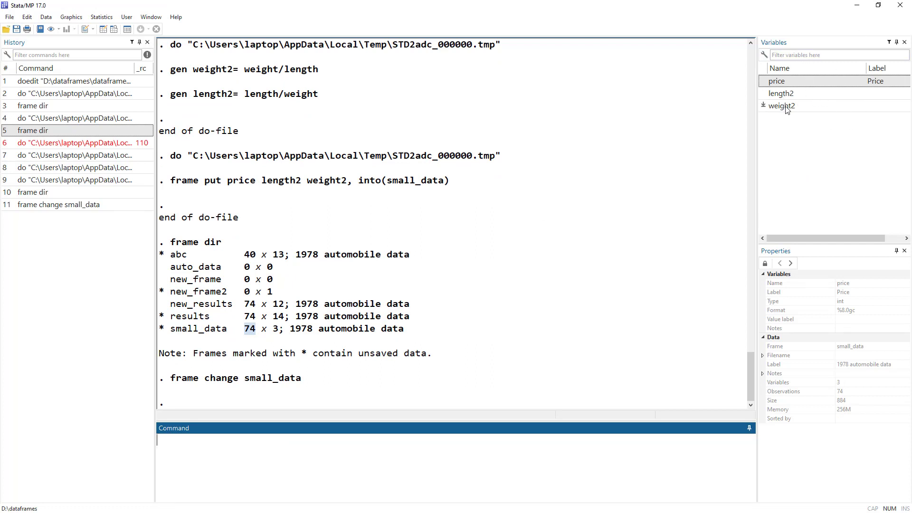
- Return to the do-file and try to run the line frame put length2 weight2, into(abc), targeting an existing frame
key(alt+Tab)
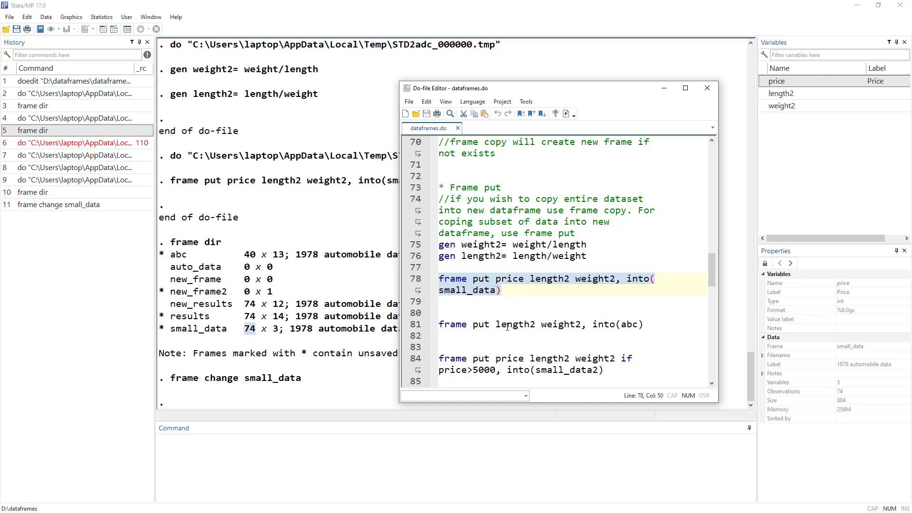
drag(495, 324, 582, 325)
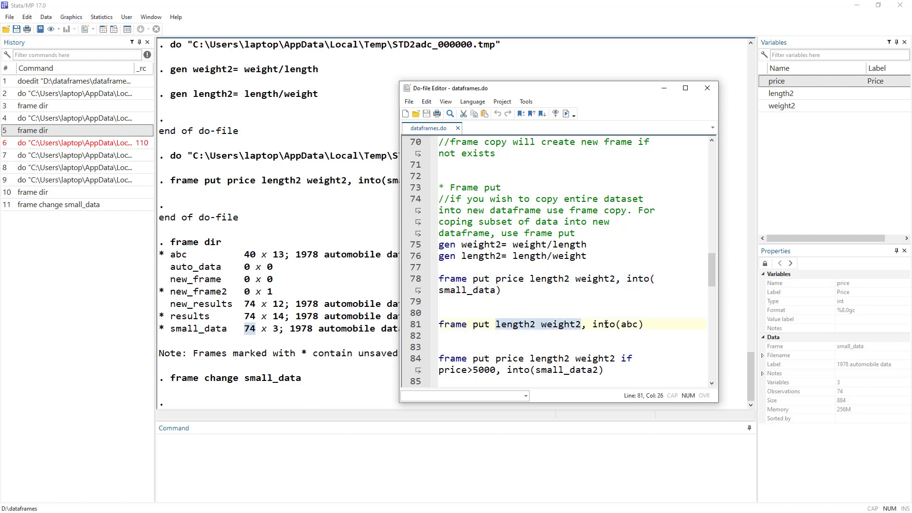
click(624, 325)
click(412, 326)
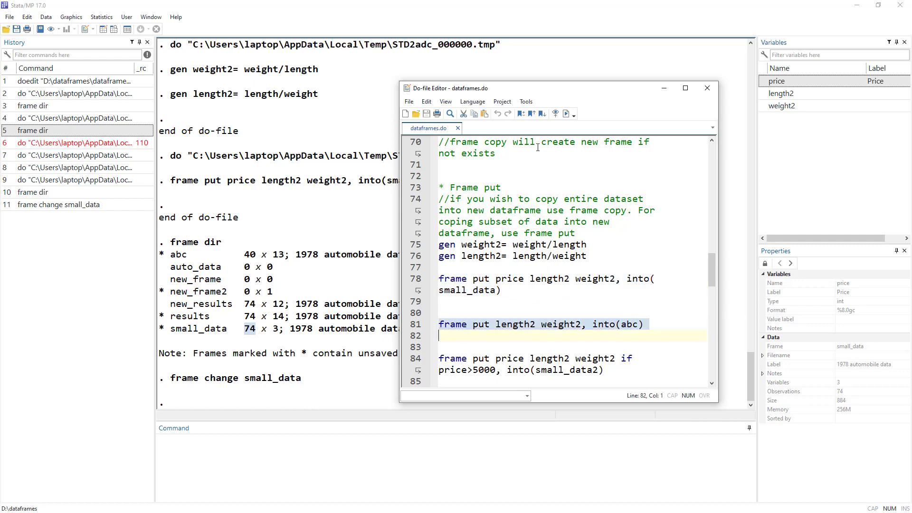
click(568, 114)
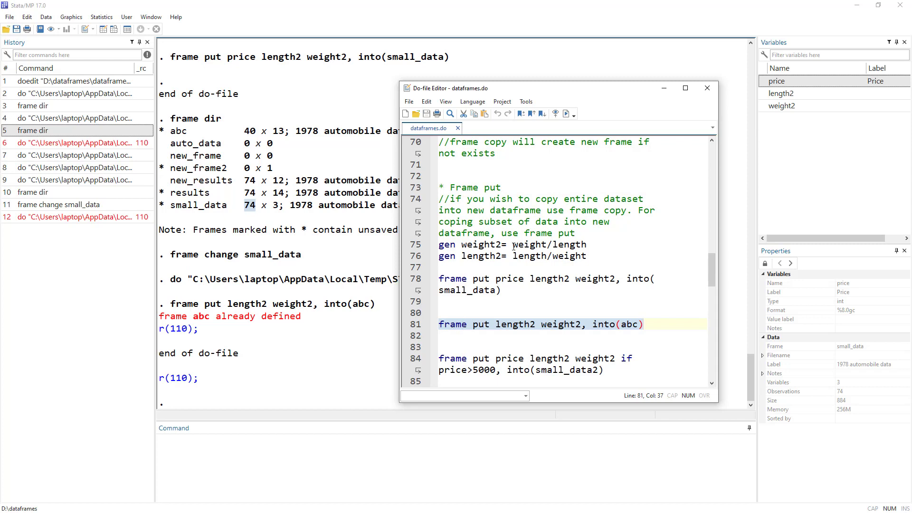
- Check the replace option on the earlier frame copy line in the do-file for comparison with frame put
scroll(666, 187, up, 2)
drag(666, 187, 616, 187)
scroll(522, 265, down, 3)
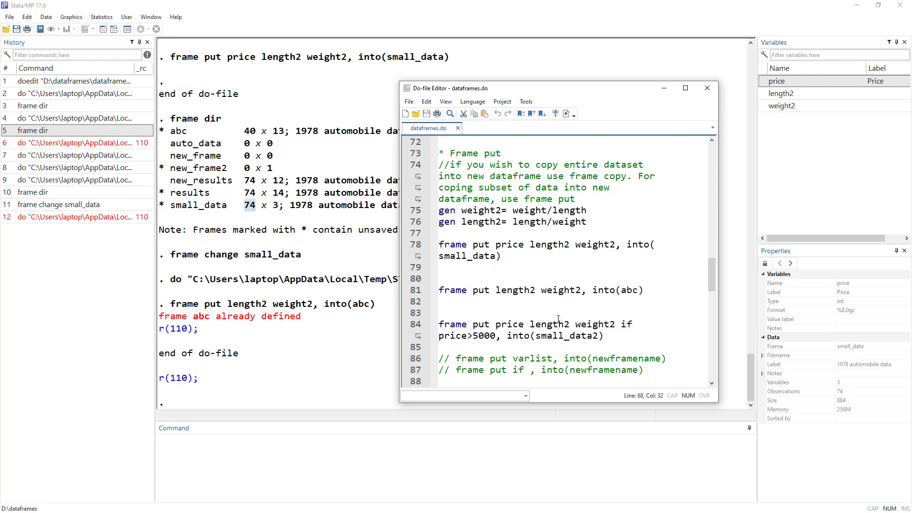
- Examine the conditional frame put line in the do-file: its variable list, the if price>5000 condition and the target frame small_data2
scroll(460, 328, down, 1)
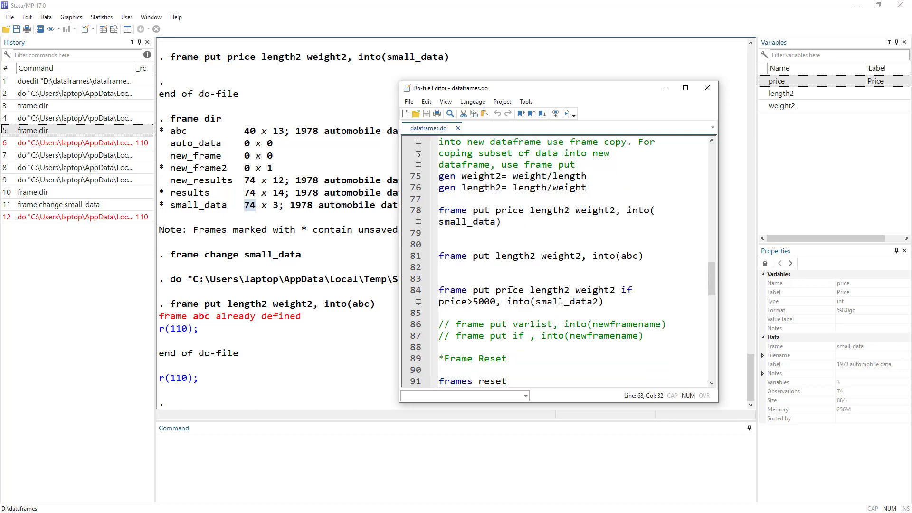
drag(495, 290, 620, 290)
drag(440, 301, 498, 303)
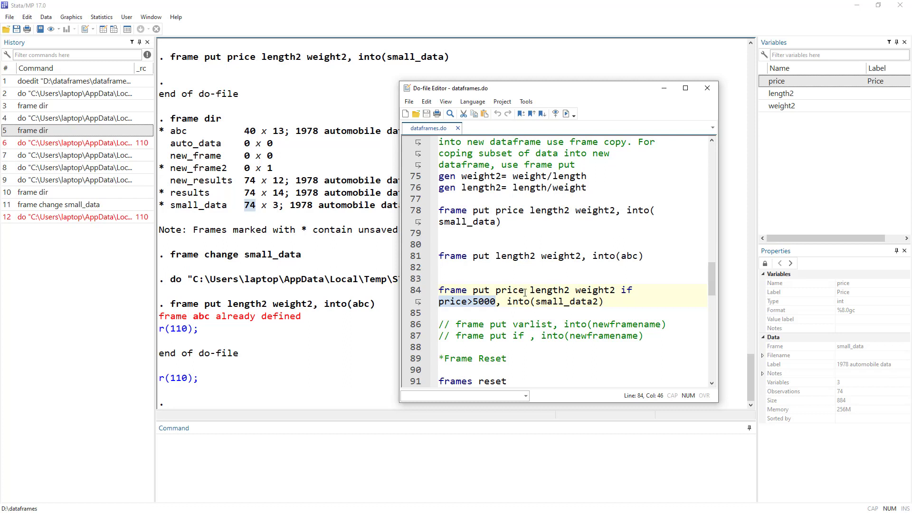
drag(488, 290, 445, 291)
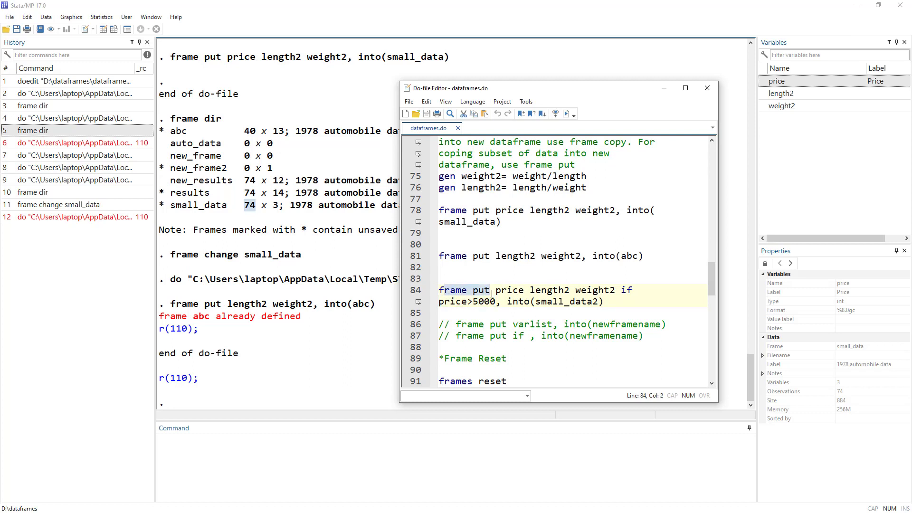
click(497, 288)
shift+click(599, 290)
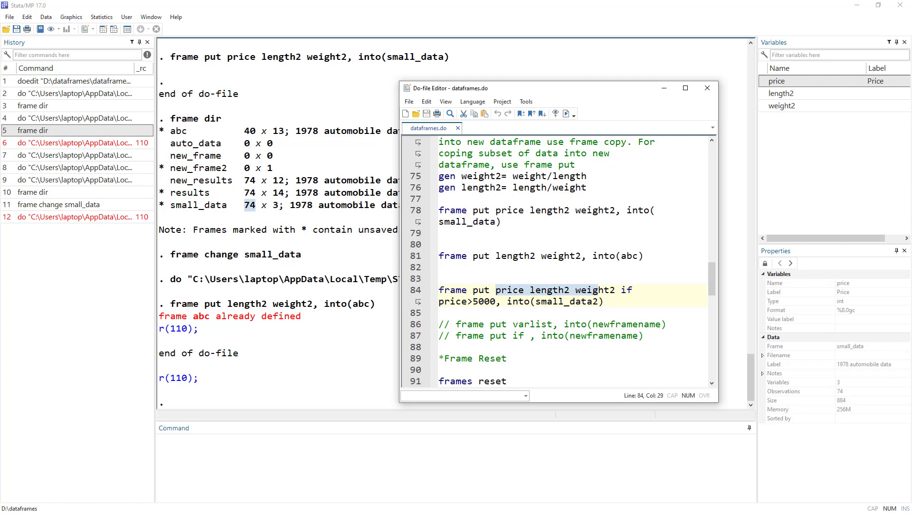
double_click(625, 290)
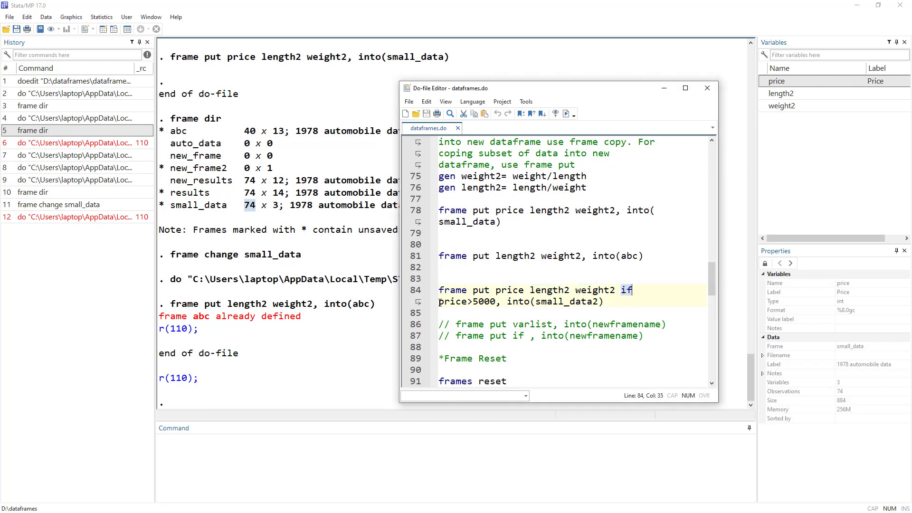
drag(439, 302, 614, 286)
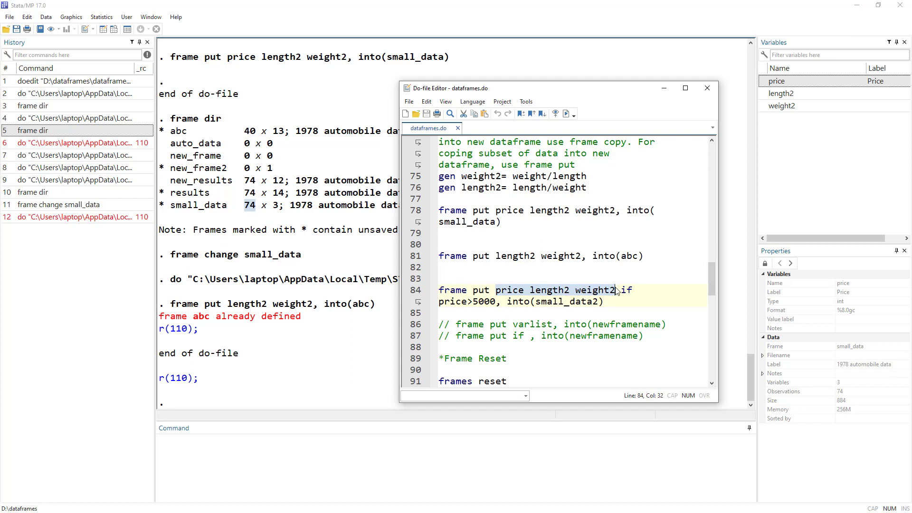
double_click(479, 302)
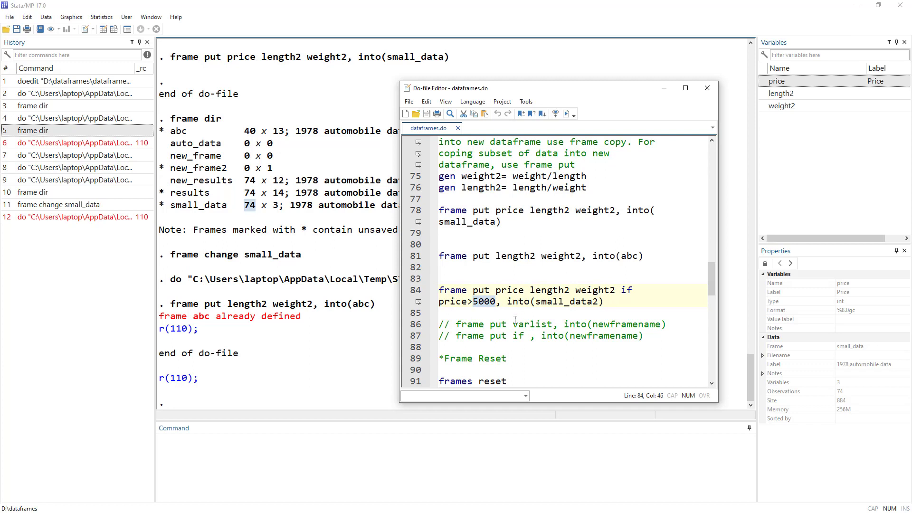
- Run the do-file line frame put price length2 weight2 if price>5000, into(small_data2), and list all frames with frame dir
drag(507, 302, 601, 303)
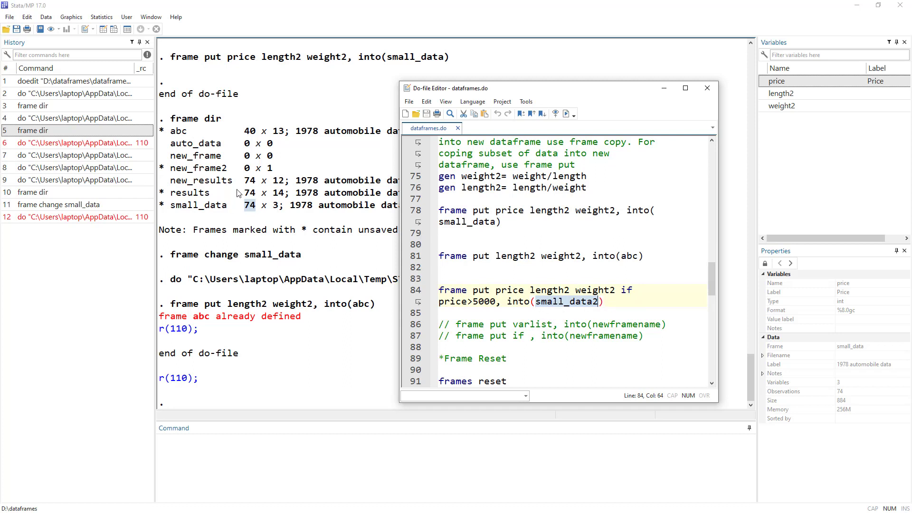
click(412, 297)
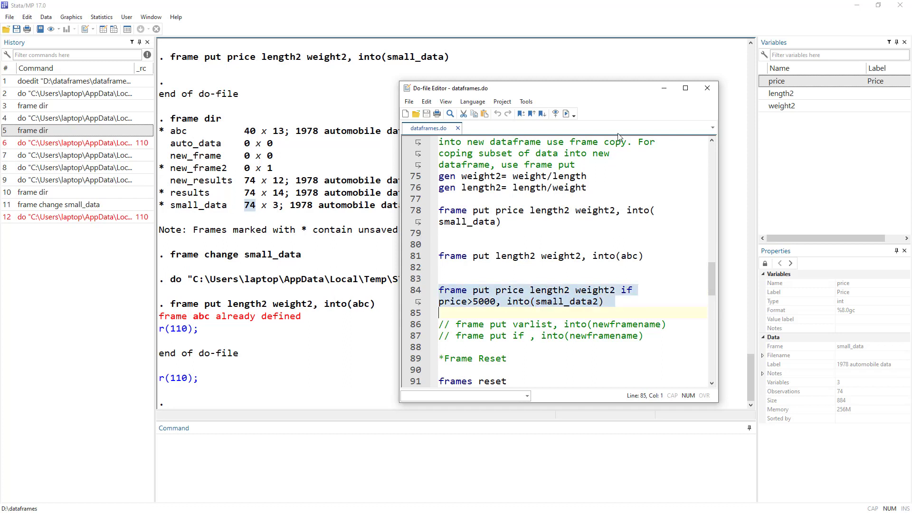
click(566, 114)
double_click(67, 196)
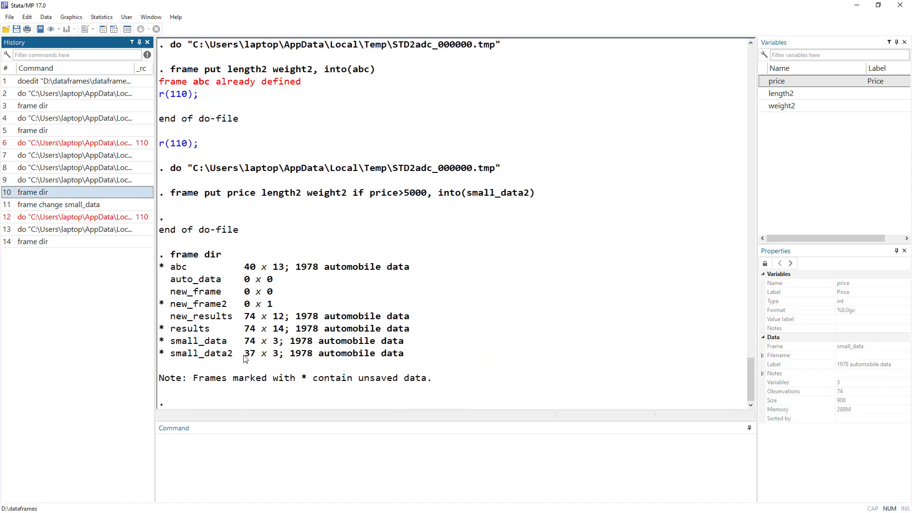
drag(239, 358, 253, 358)
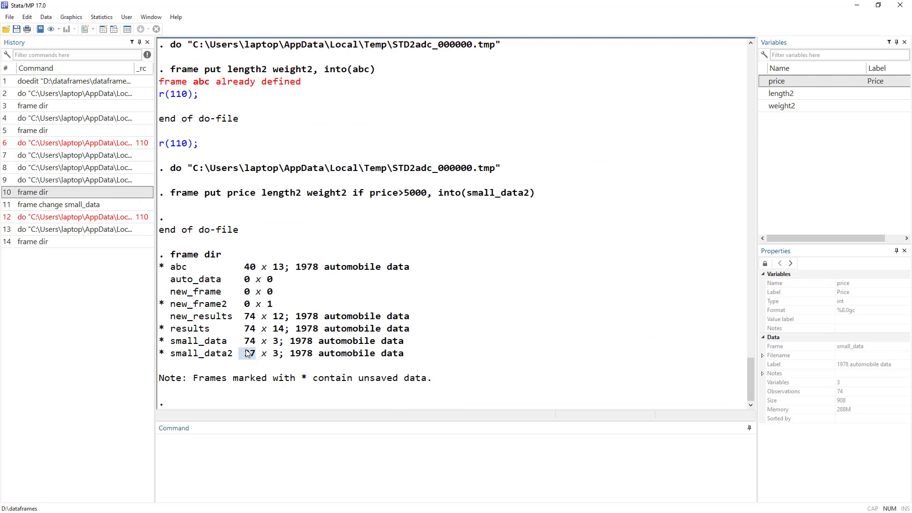
- Return to the do-file and review the commented frame put syntax with varlist and into(newframename)
key(alt+Tab)
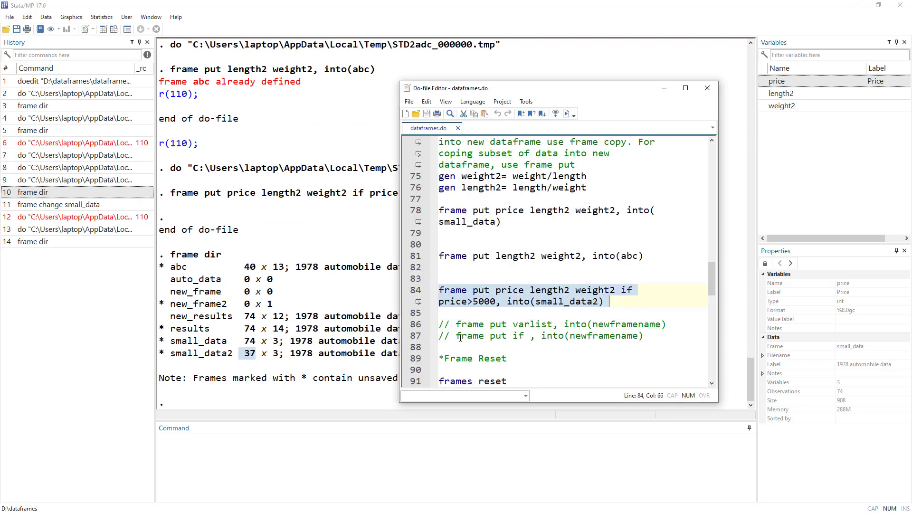
drag(455, 325, 671, 324)
click(564, 325)
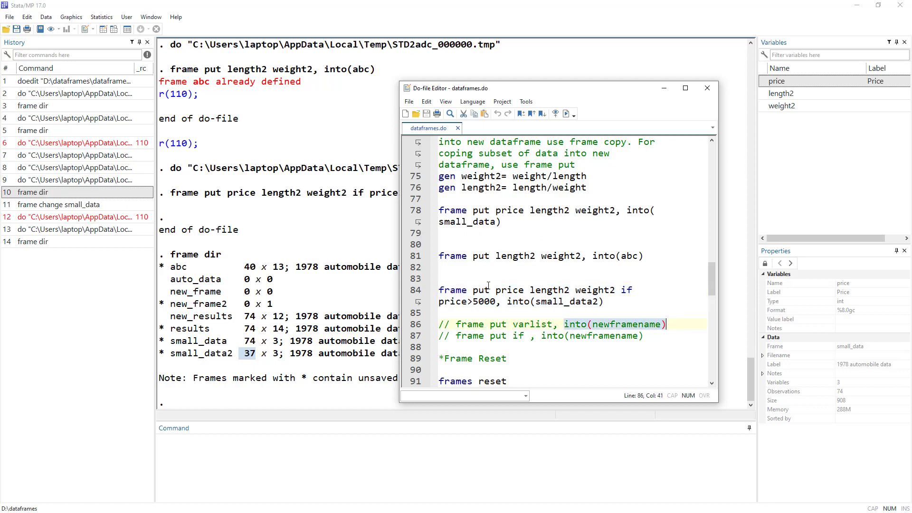
- Run the frames reset line from the Frame Reset section of the do-file and list the frames with frame dir
scroll(526, 291, down, 2)
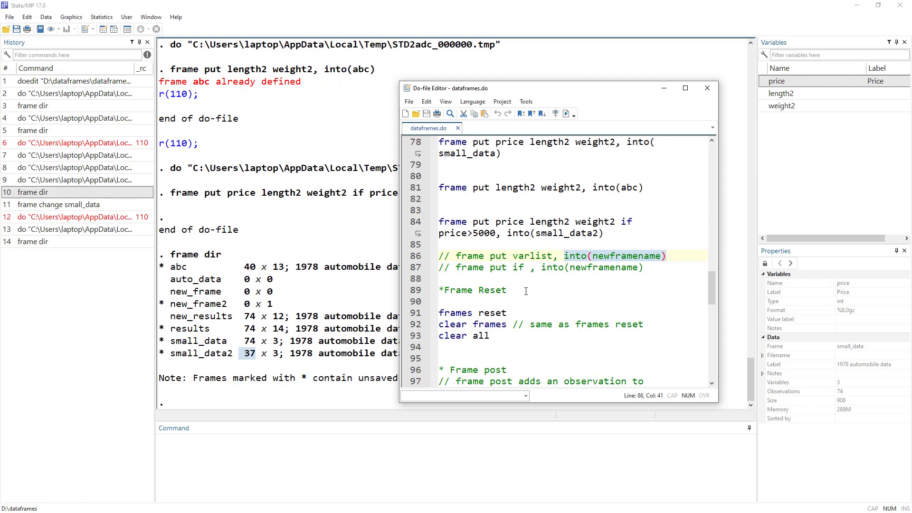
double_click(434, 314)
key(shift+End)
key(ctrl+d)
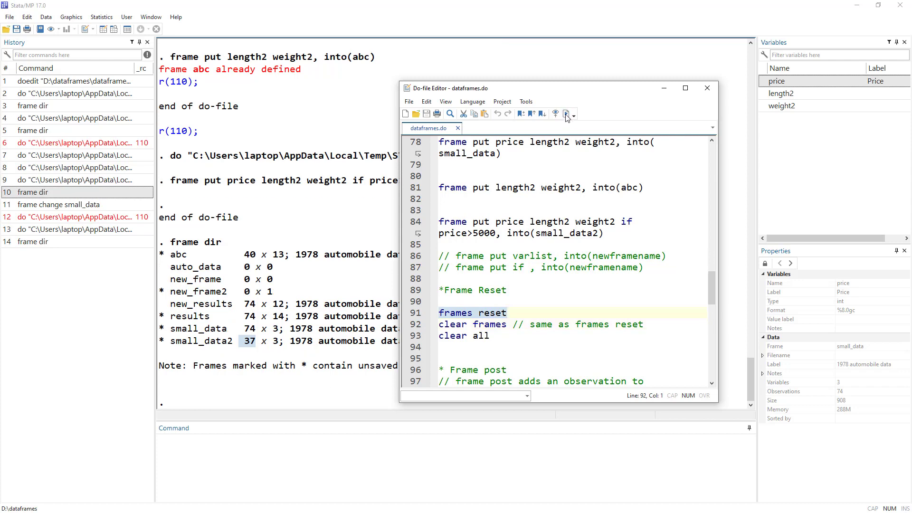
double_click(39, 243)
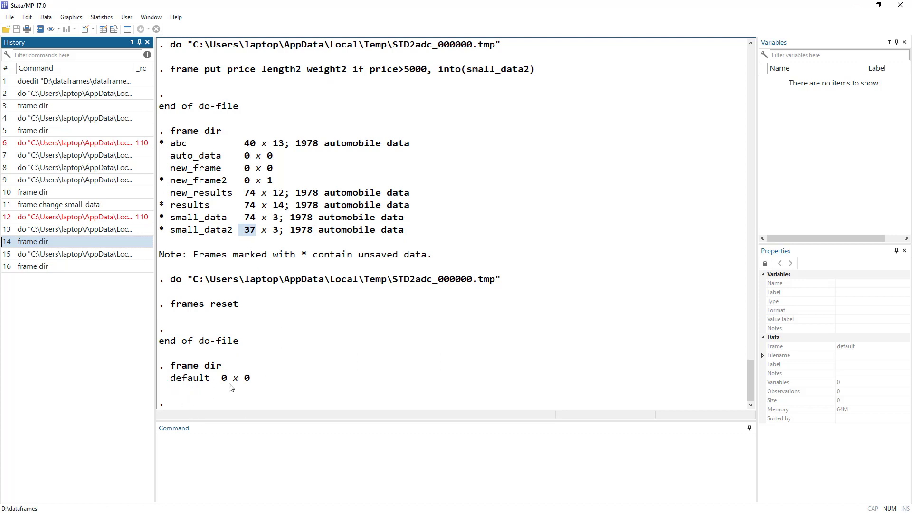
- Return to the do-file and run the clear frames line
key(alt+Tab)
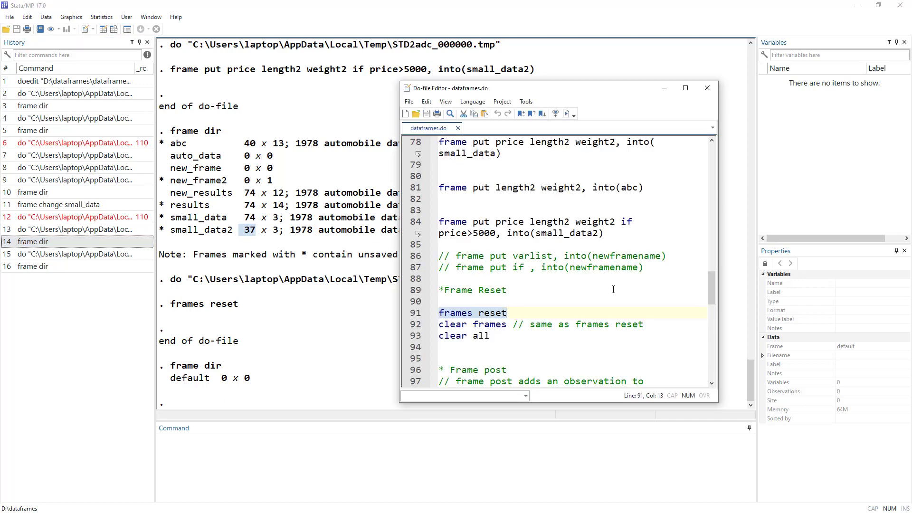
drag(507, 324, 438, 324)
click(570, 114)
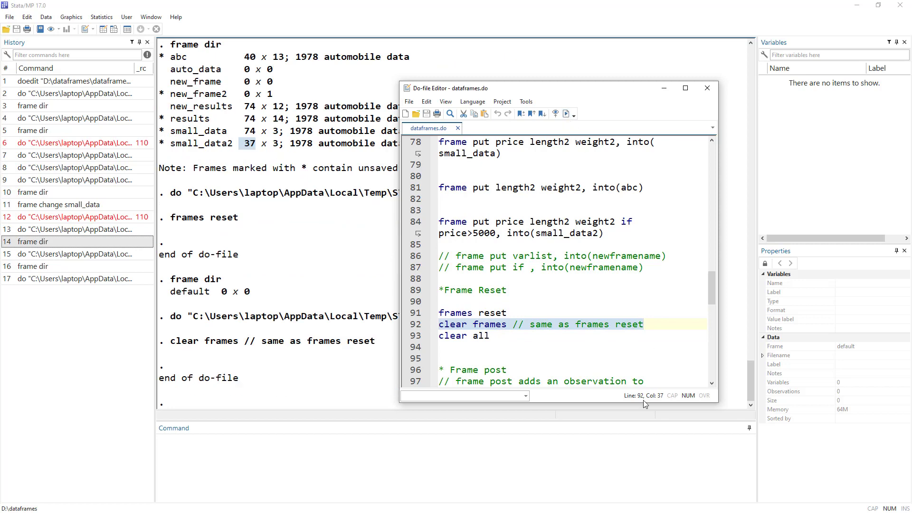
- Review the clear all line and the Frame post comments in the do-file, comparing frame post with the earlier frame put line
drag(497, 342, 431, 337)
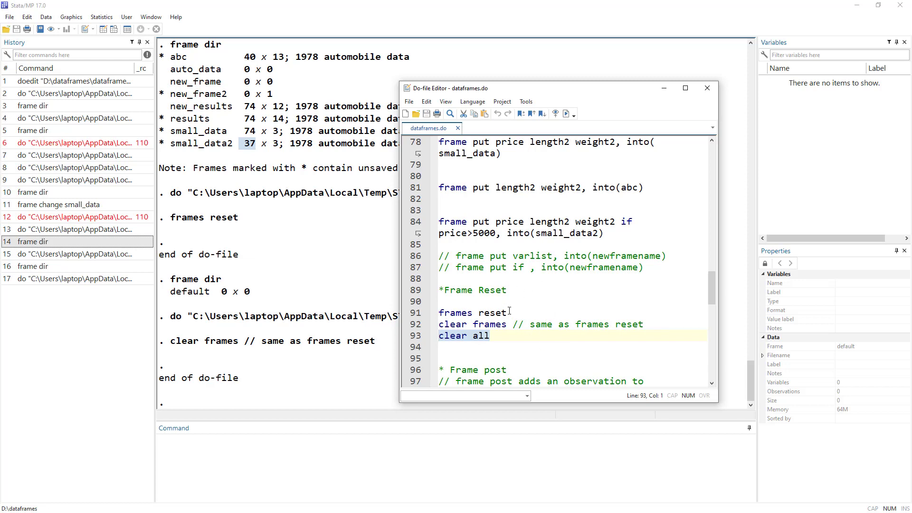
scroll(570, 284, down, 4)
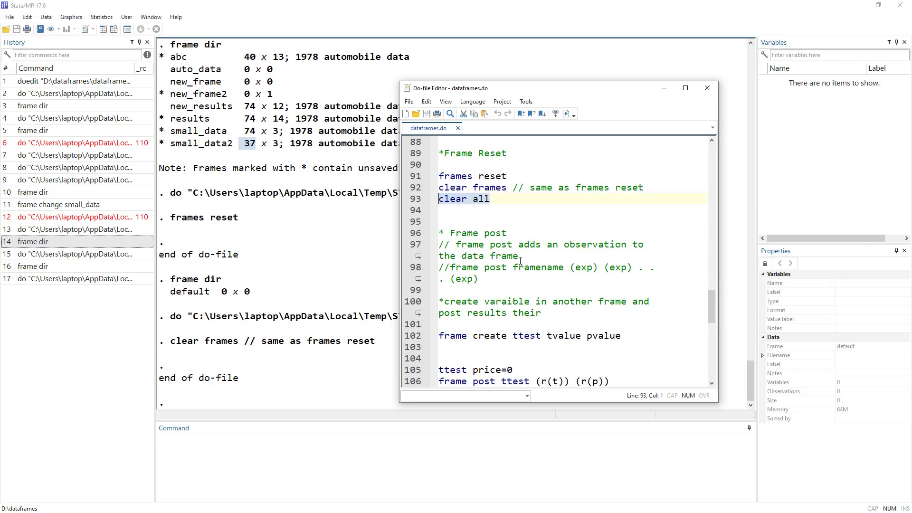
drag(514, 231, 453, 233)
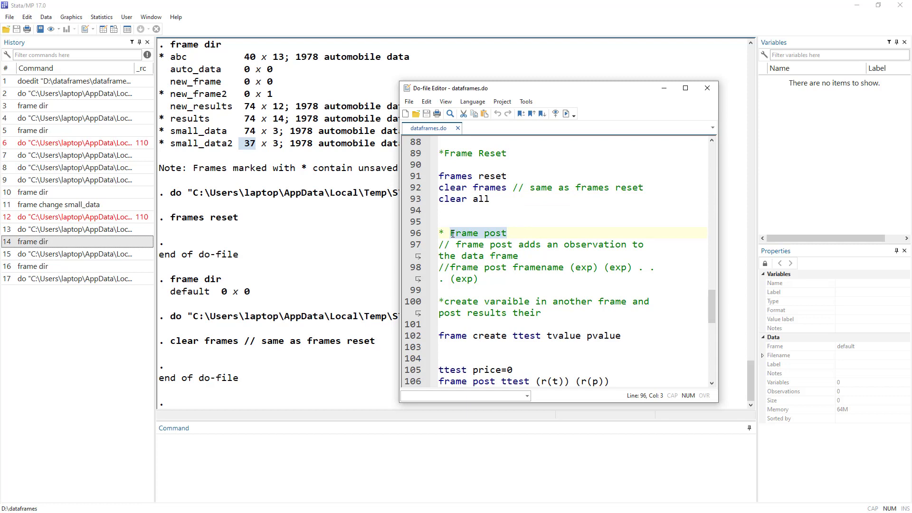
scroll(529, 233, up, 4)
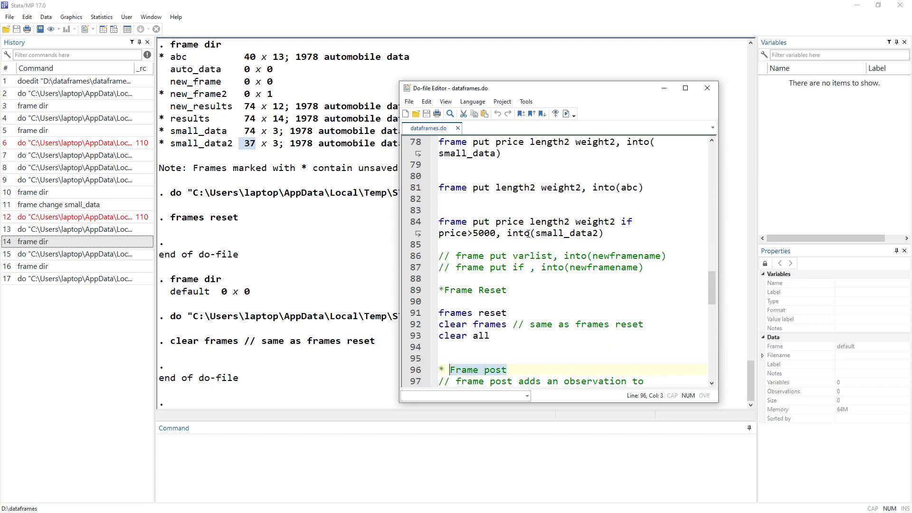
drag(498, 222, 585, 220)
scroll(593, 251, down, 4)
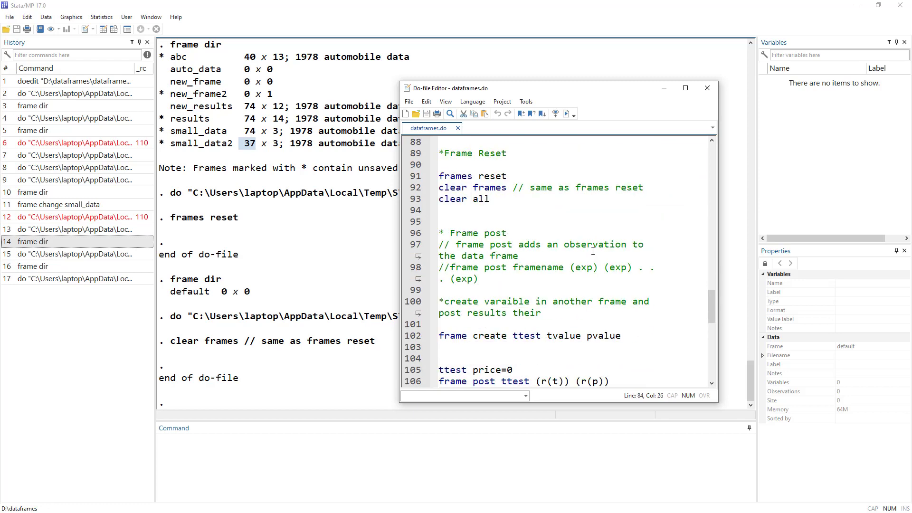
drag(509, 233, 452, 233)
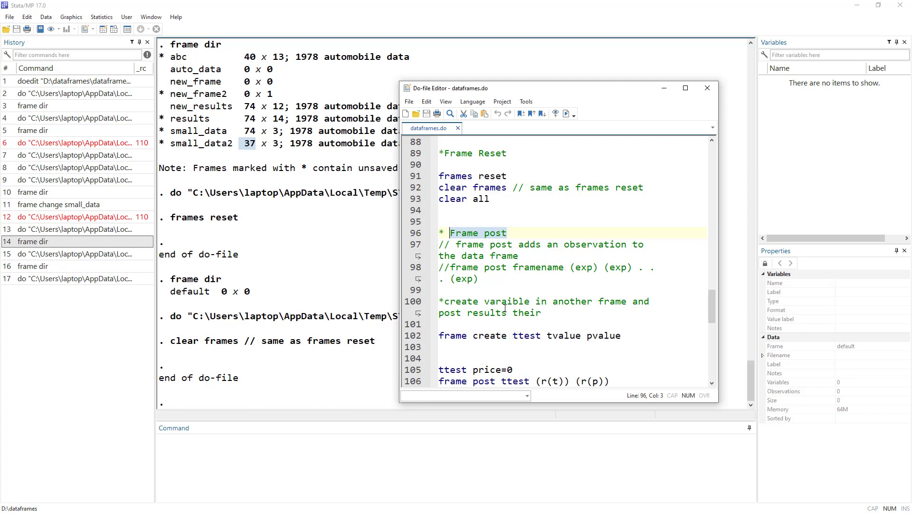
scroll(509, 312, down, 1)
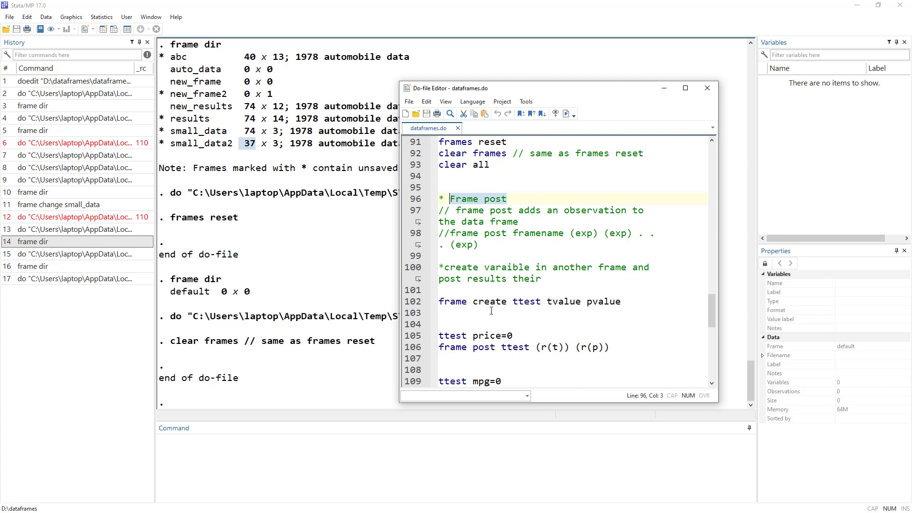
- Examine the frame create ttest tvalue pvalue line: its command, the frame name and the two variable names
click(511, 304)
key(ctrl+shift+Left)
key(ctrl+shift+Left)
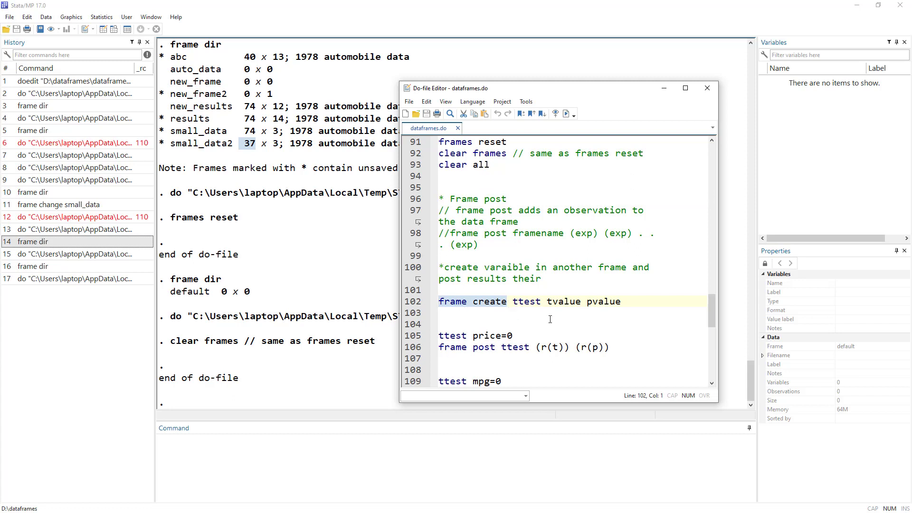
drag(513, 303, 623, 302)
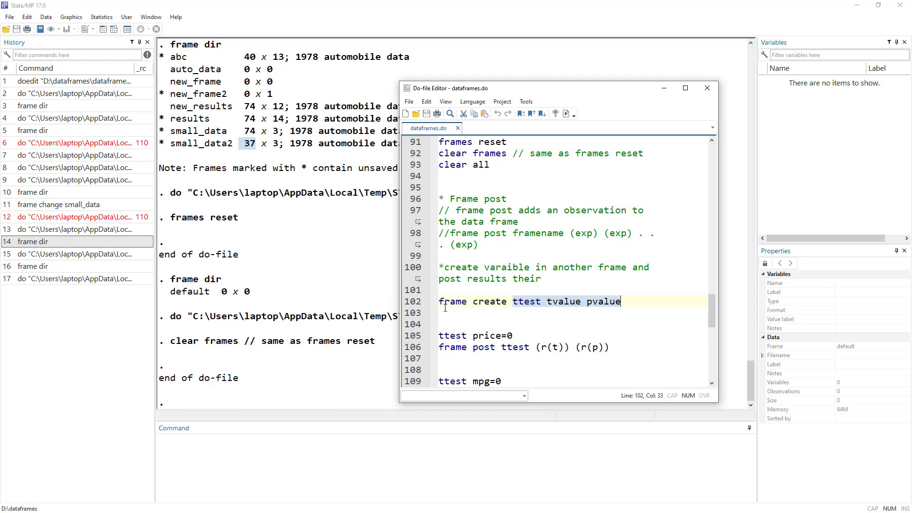
double_click(524, 297)
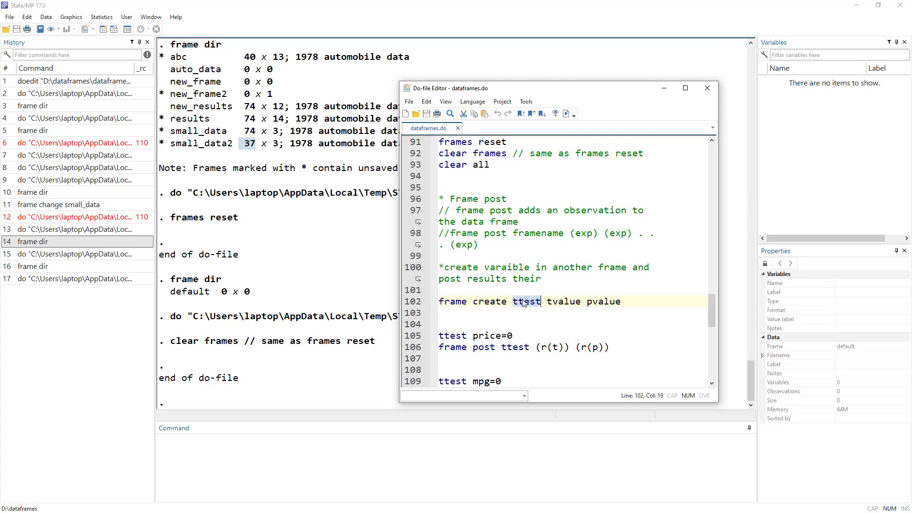
double_click(563, 302)
double_click(602, 304)
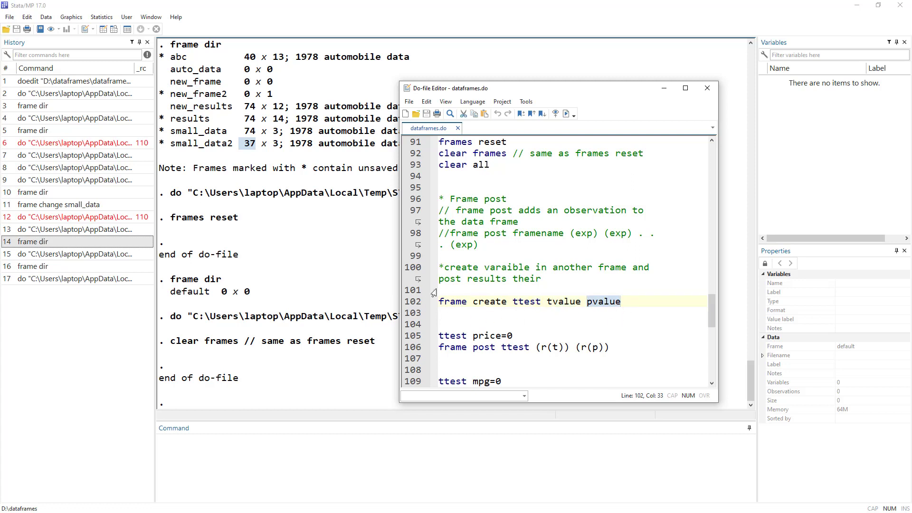
double_click(526, 300)
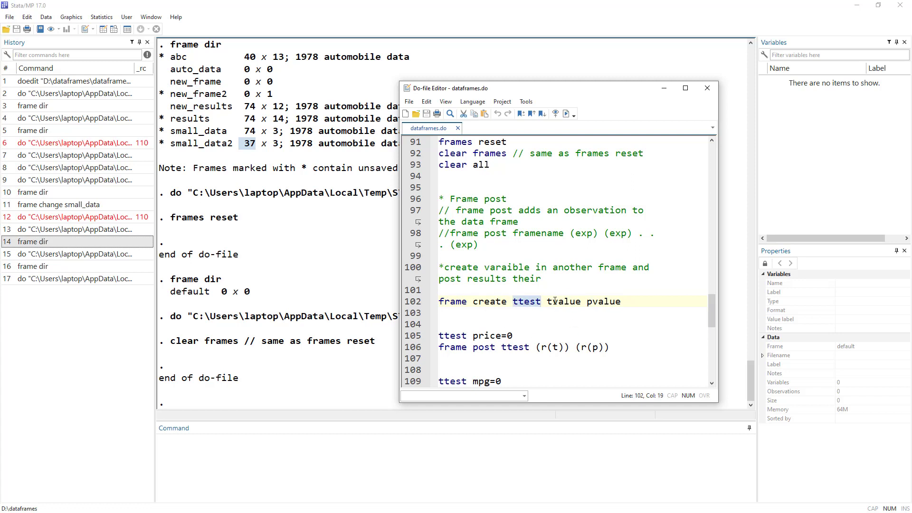
drag(547, 302, 629, 310)
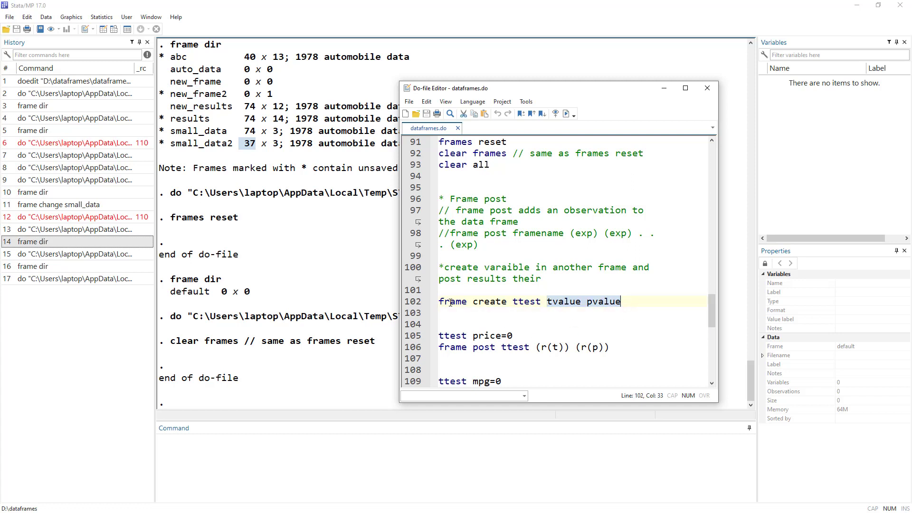
- Run the line frame create ttest tvalue pvalue and check the new frame's dimensions with frame dir
click(418, 302)
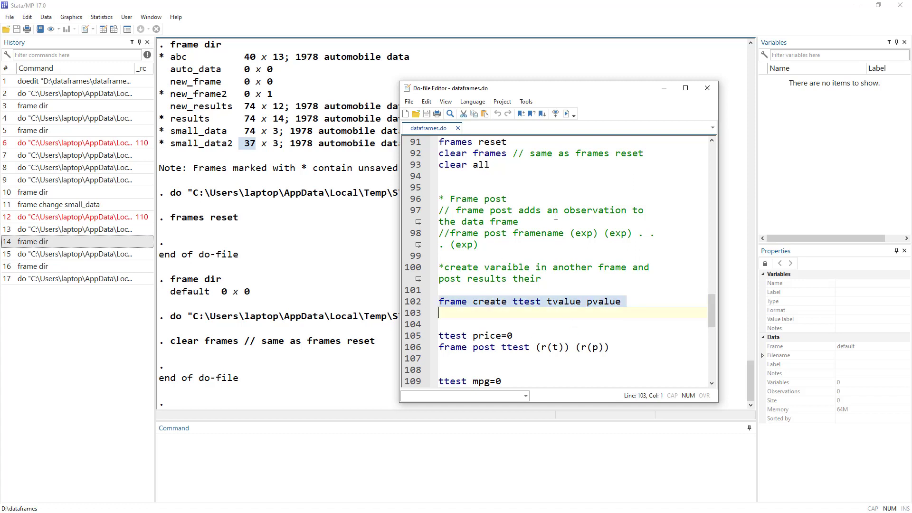
click(566, 114)
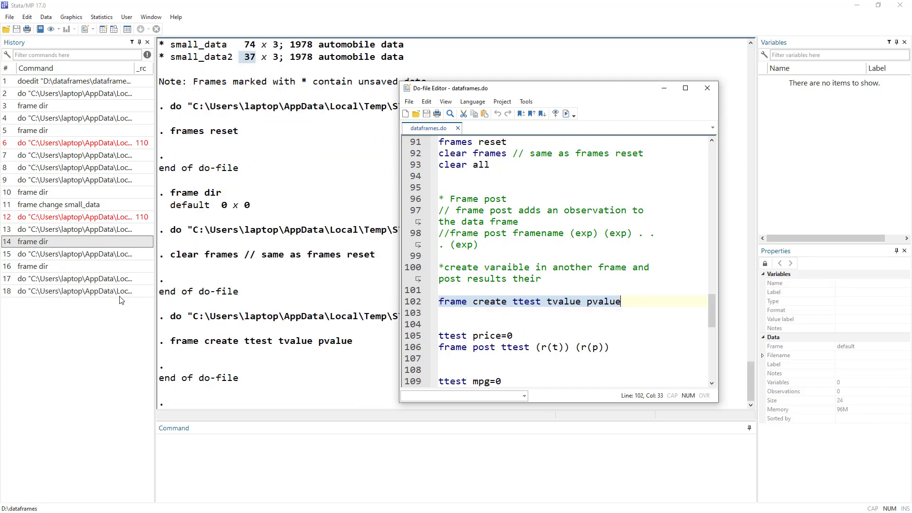
double_click(41, 267)
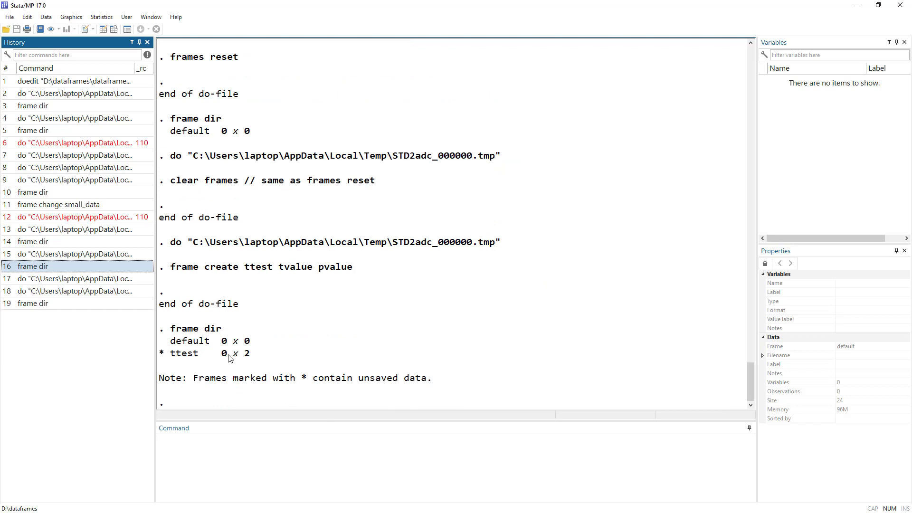
double_click(247, 357)
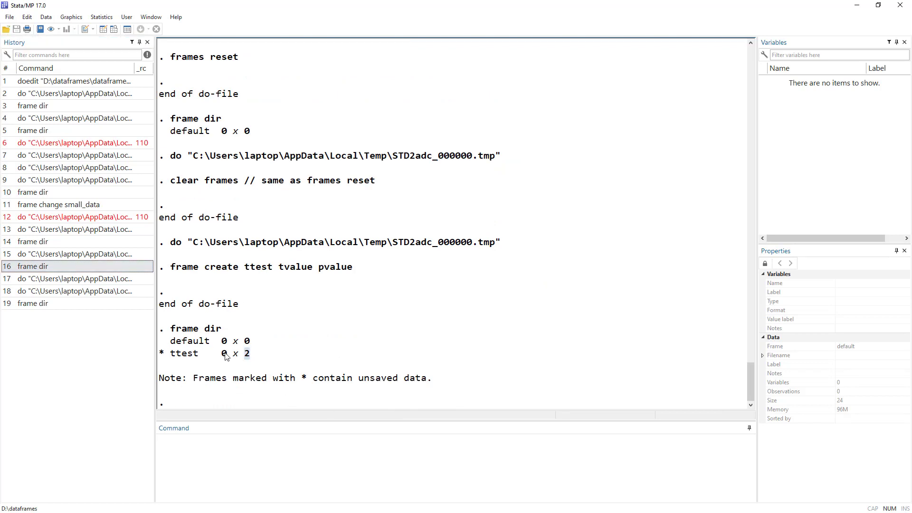
double_click(225, 354)
- Load the installed example dataset auto.dta into the default frame and close the example datasets viewer
key(alt+Tab)
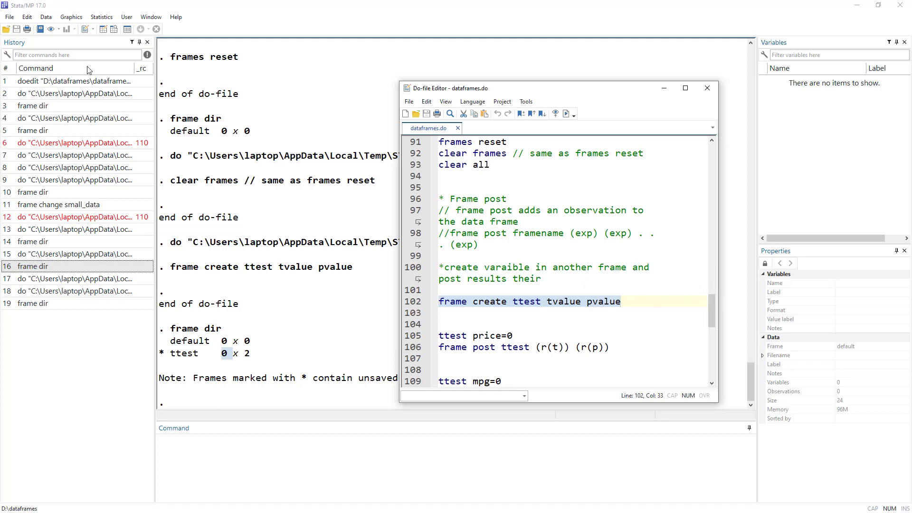
click(10, 18)
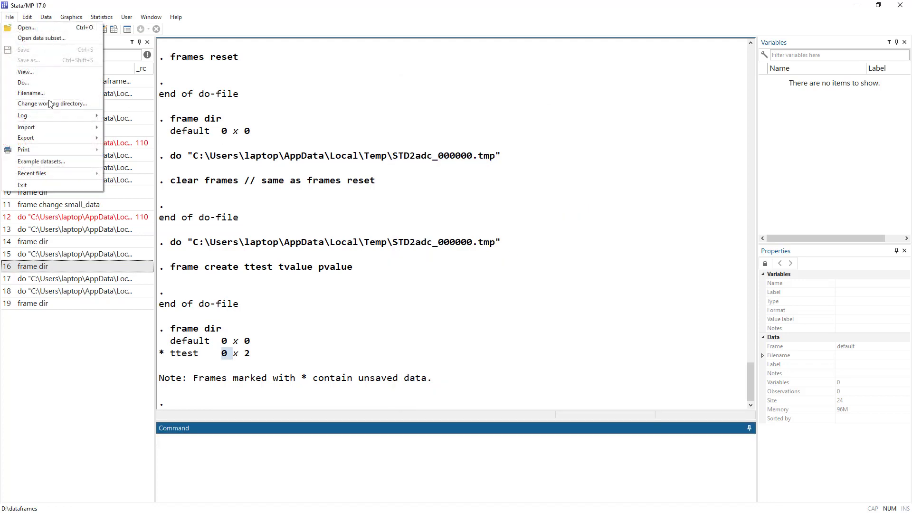
click(45, 161)
click(314, 203)
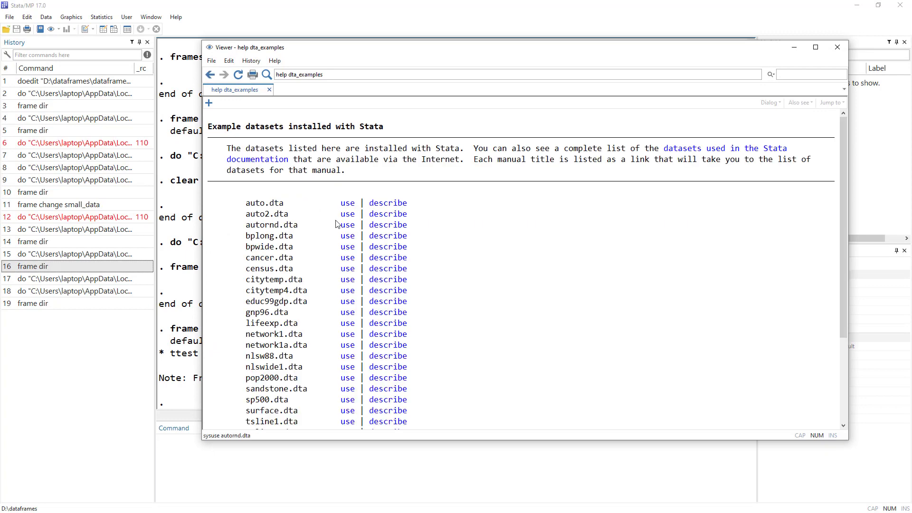
click(347, 203)
click(837, 48)
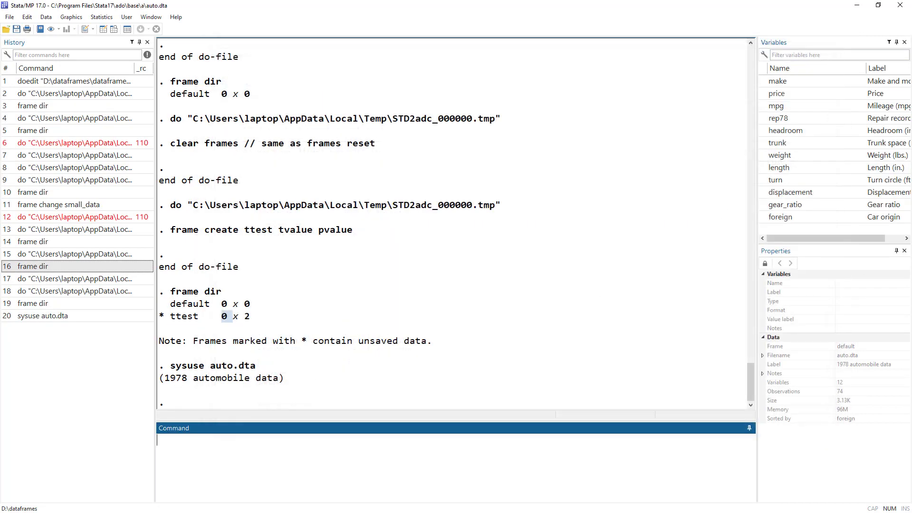
- Run the ttest price=0 line from dataframes.do on the loaded auto data
key(alt+Tab)
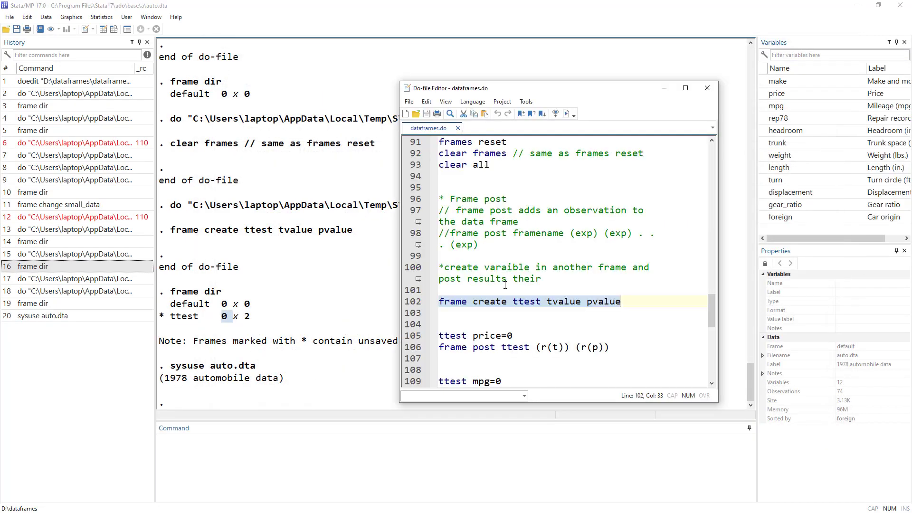
scroll(505, 285, down, 1)
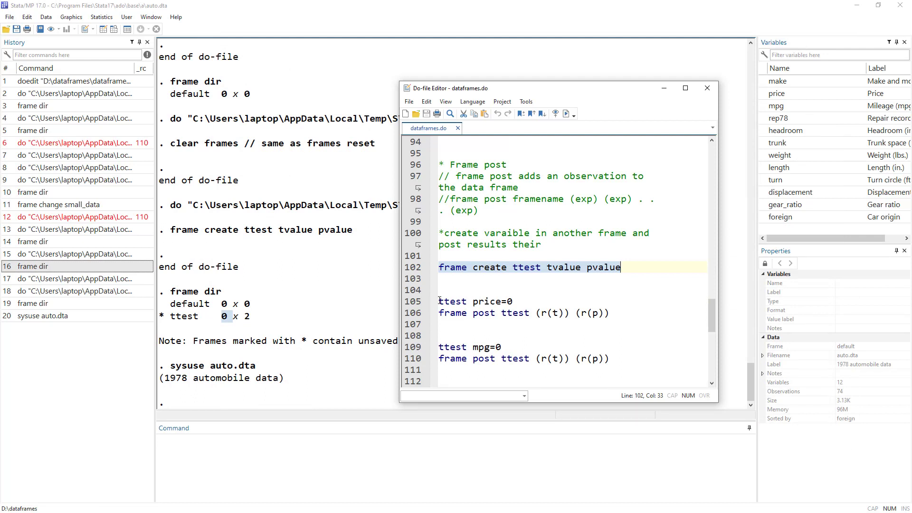
drag(439, 301, 502, 304)
click(502, 304)
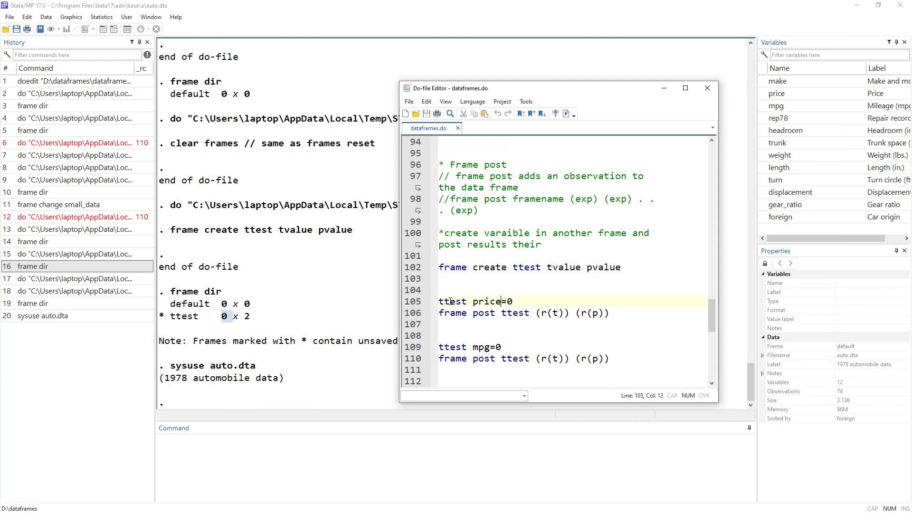
drag(412, 304, 515, 304)
click(566, 114)
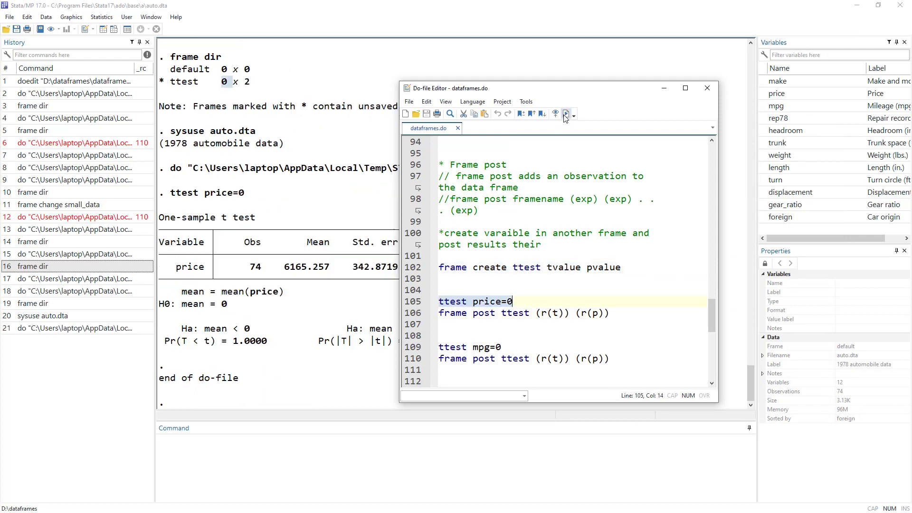
- List the price t-test's stored results with return list and move the do-file editor clear of the scalar output
click(231, 484)
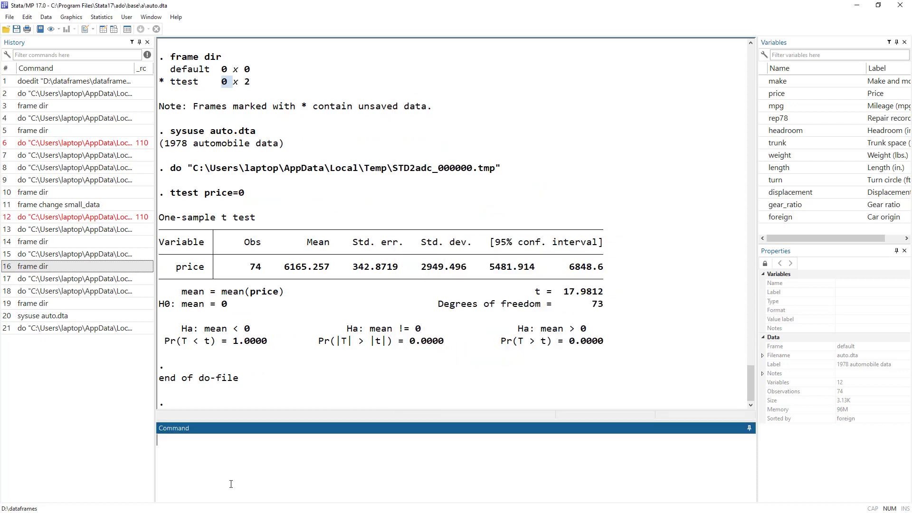
text(return list)
key(Return)
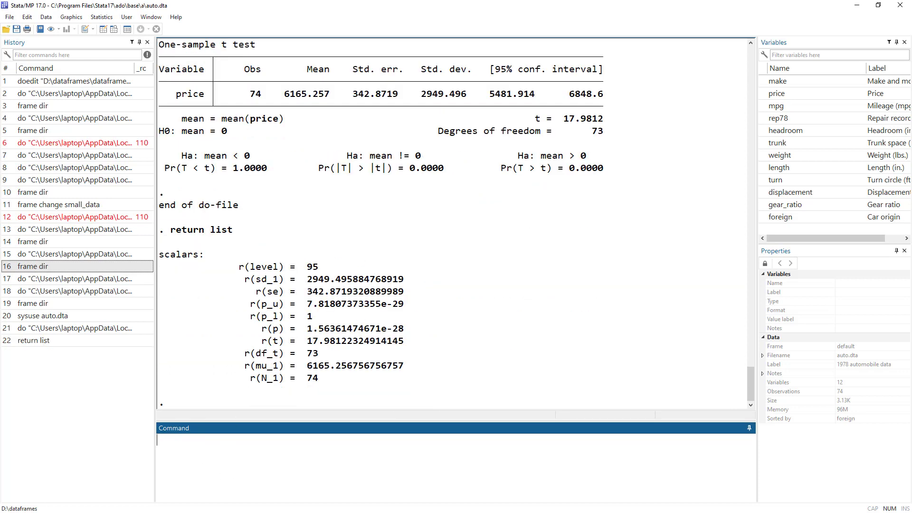
key(alt+Tab)
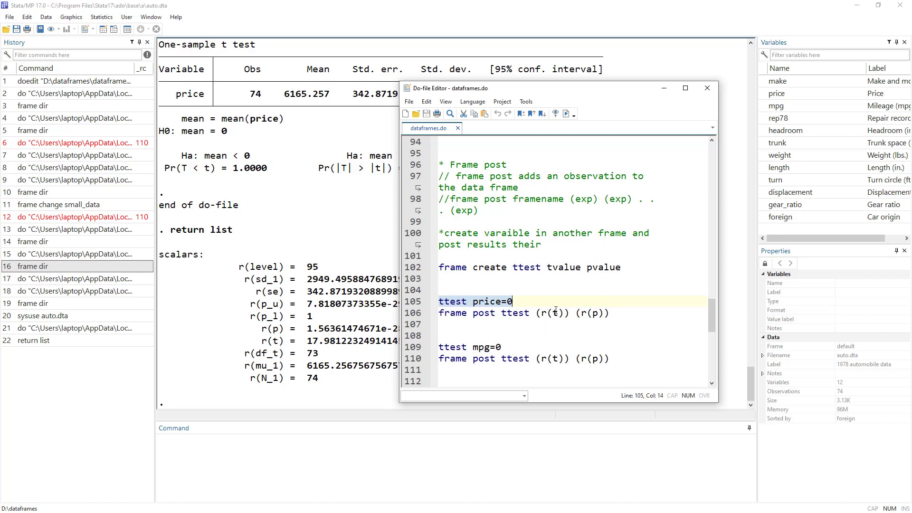
drag(530, 88, 592, 202)
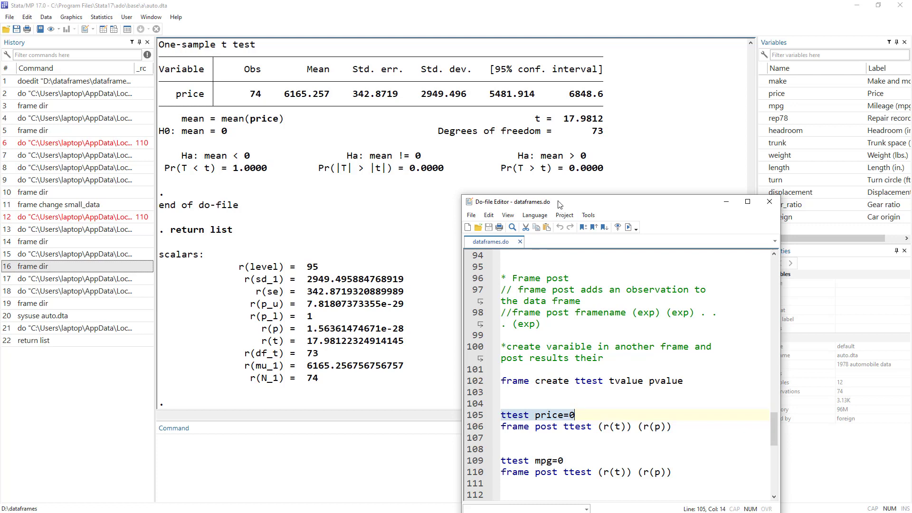
drag(559, 202, 554, 108)
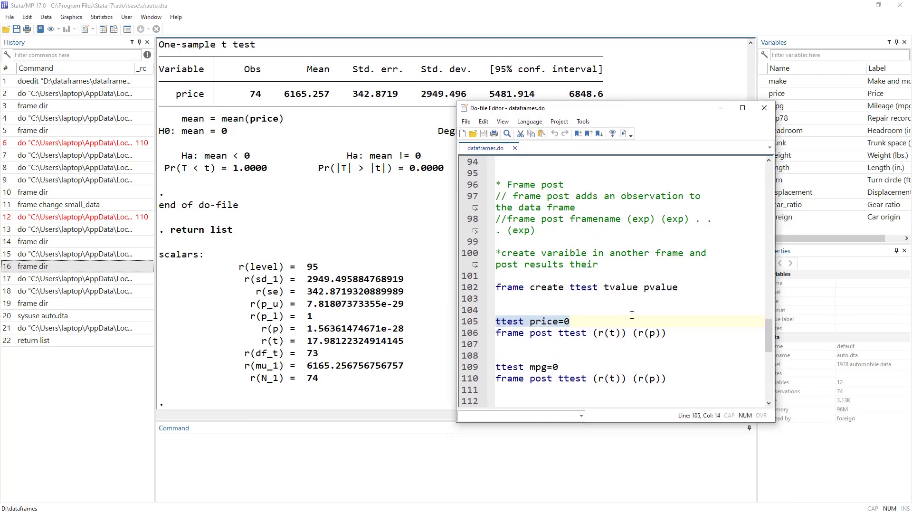
- Compare the frame name and variable names in the frame create line with the frame post ttest line in the do-file
double_click(584, 287)
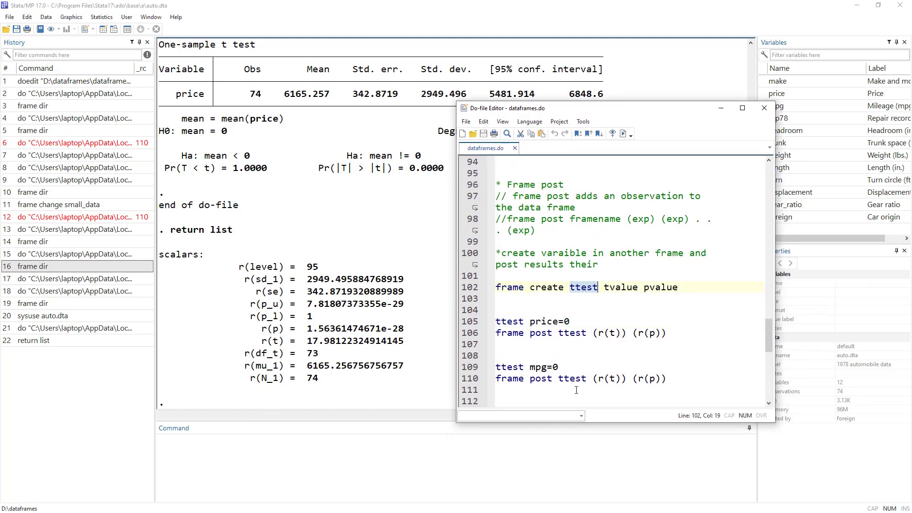
double_click(612, 288)
double_click(652, 286)
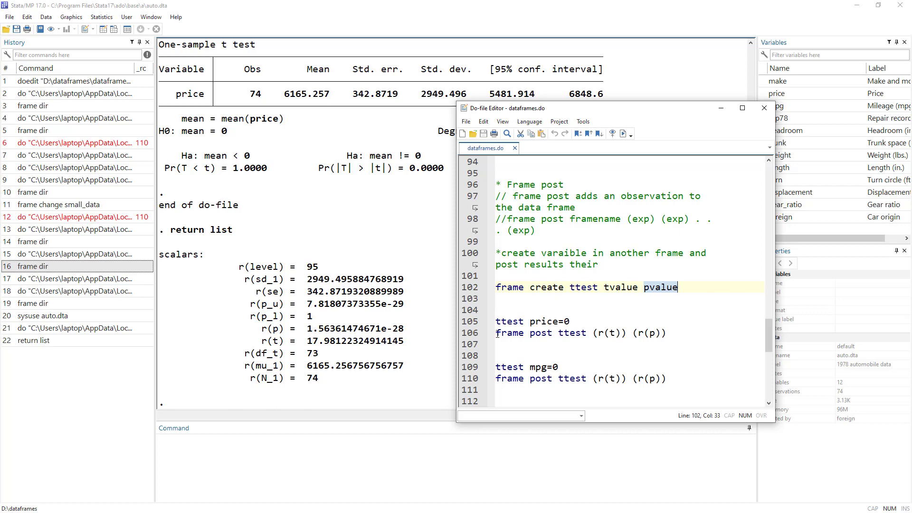
drag(495, 335, 555, 342)
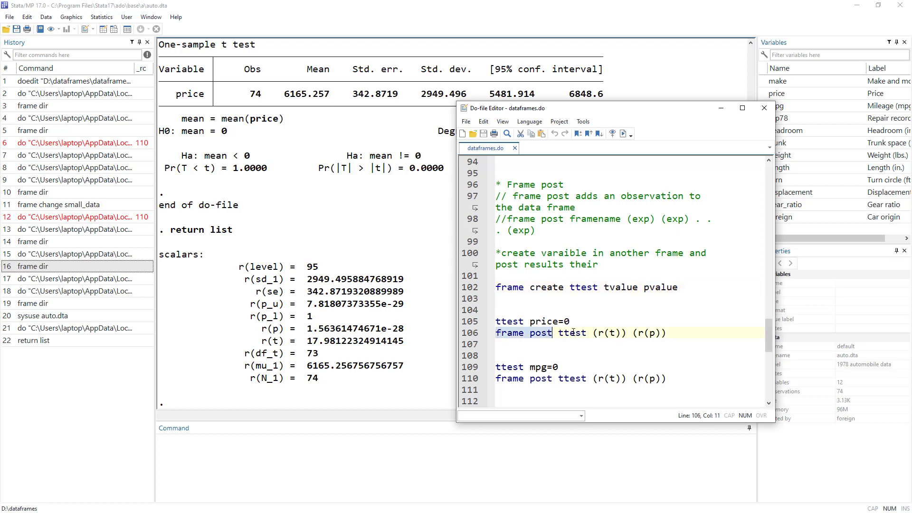
double_click(575, 334)
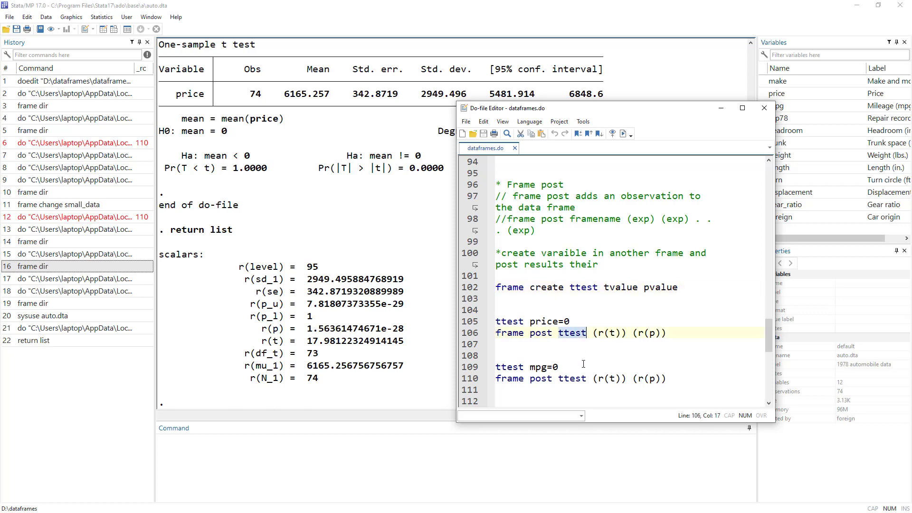
double_click(584, 286)
double_click(577, 335)
click(580, 286)
double_click(580, 287)
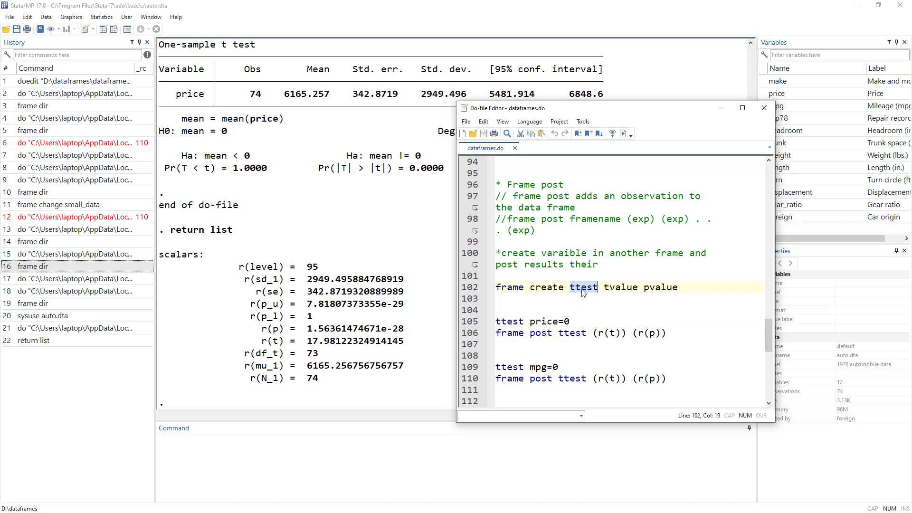
- Check the (r(t)) (r(p)) expressions against the frame's variables and run the frame post ttest line below ttest price=0
double_click(588, 334)
drag(591, 335, 665, 334)
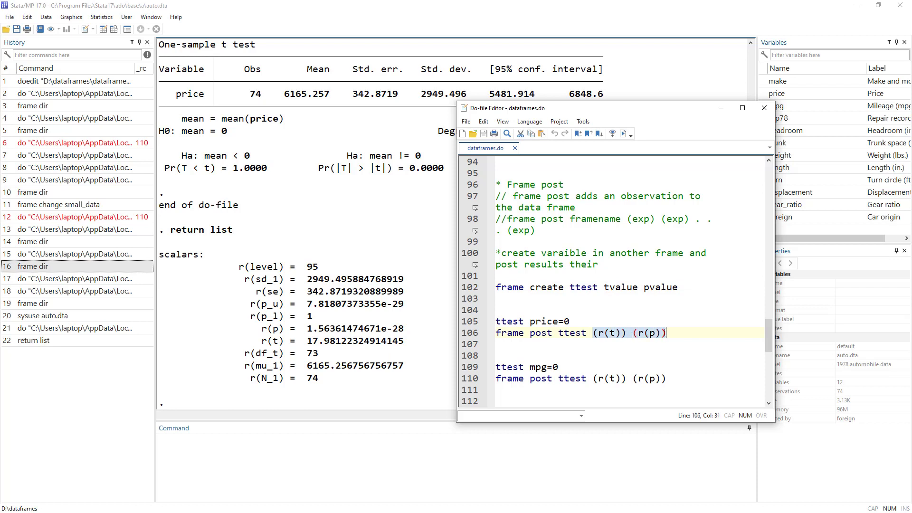
double_click(620, 288)
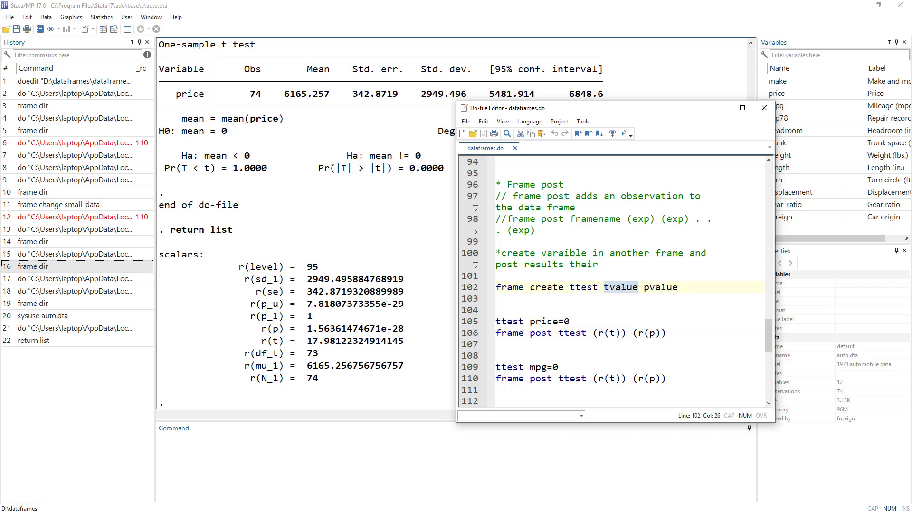
drag(626, 334, 600, 335)
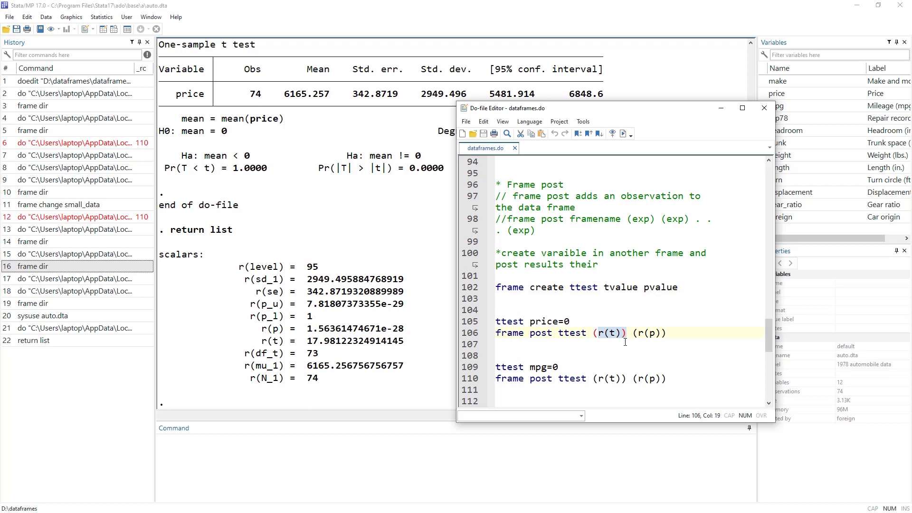
double_click(616, 289)
drag(495, 333, 668, 333)
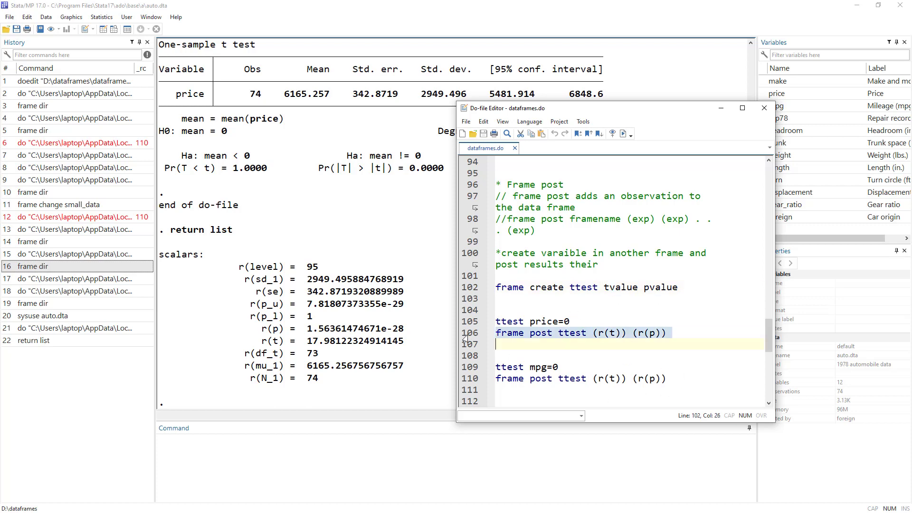
click(624, 134)
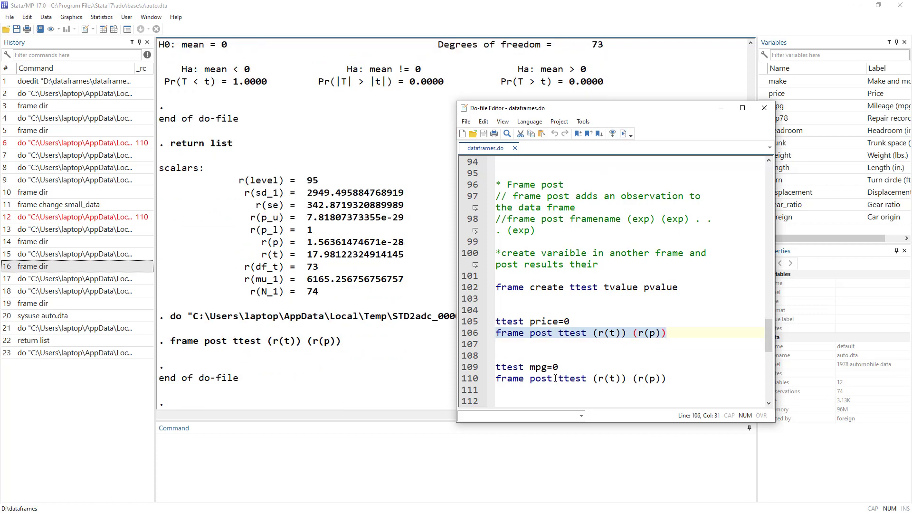
- Run the ttest mpg=0 line and post its results with the line frame post ttest (r(t)) (r(p)) below it
scroll(477, 327, down, 2)
click(470, 302)
click(623, 135)
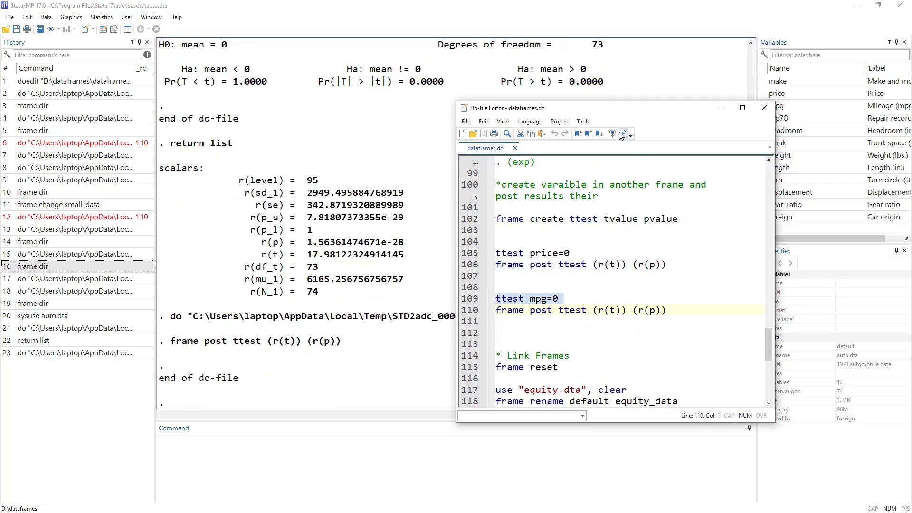
click(478, 311)
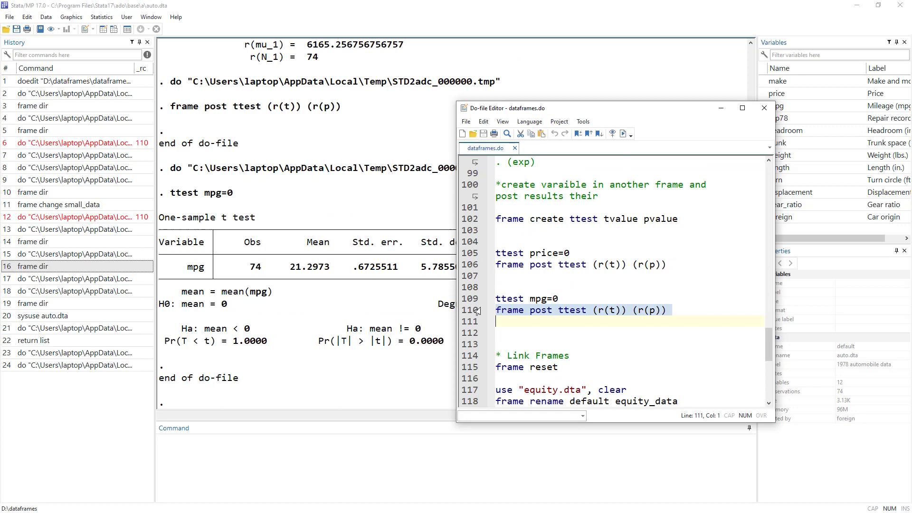
click(623, 134)
- Make ttest the current frame with the command frame change ttest
click(286, 470)
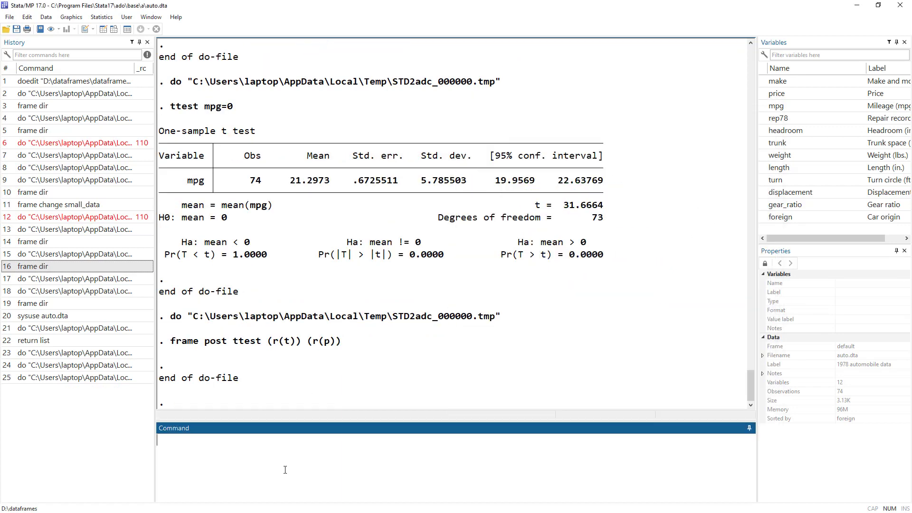
key(alt+Tab)
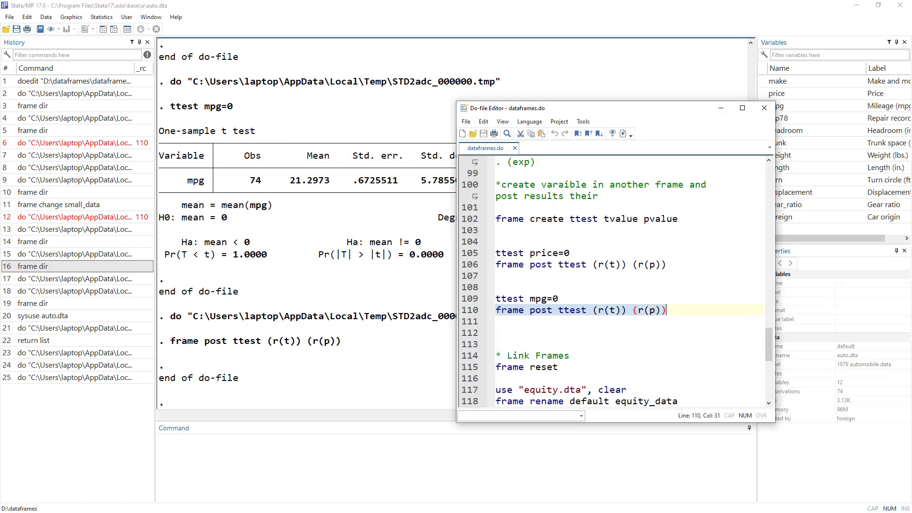
click(253, 459)
text(frame chang)
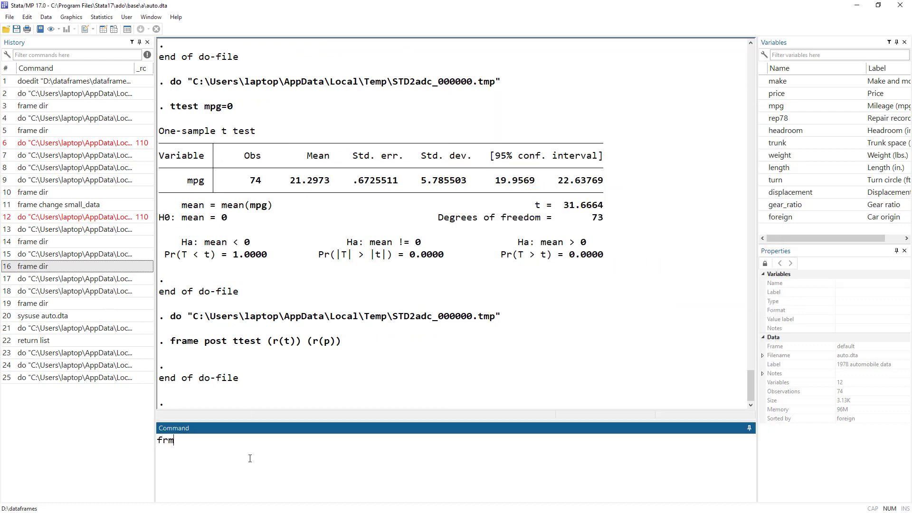
text(e ttest)
key(Return)
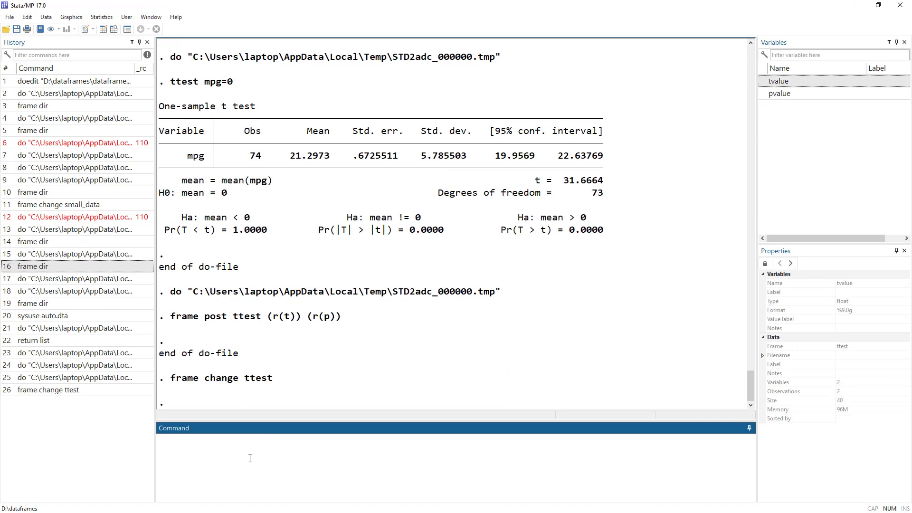
- View the ttest frame's posted values in the Data Editor and check them against the t value in the mpg t-test output
text(ed)
key(Return)
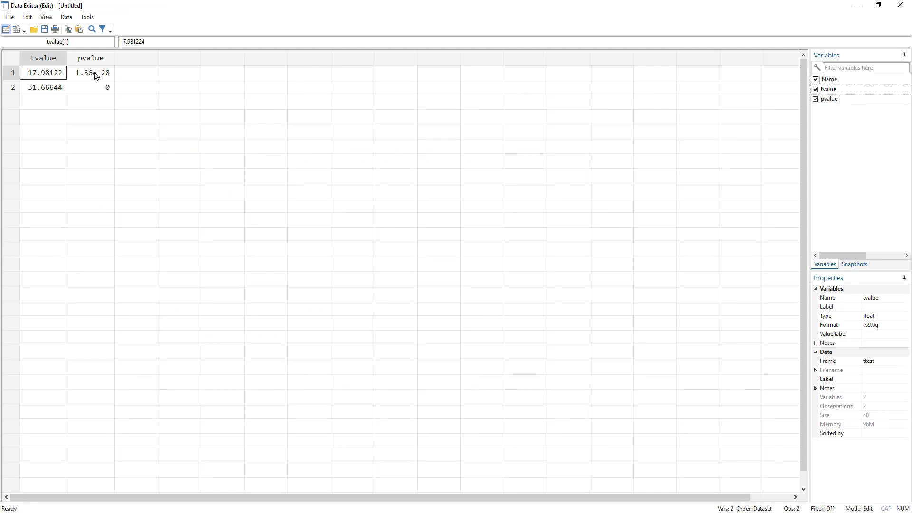
click(857, 5)
scroll(584, 232, up, 4)
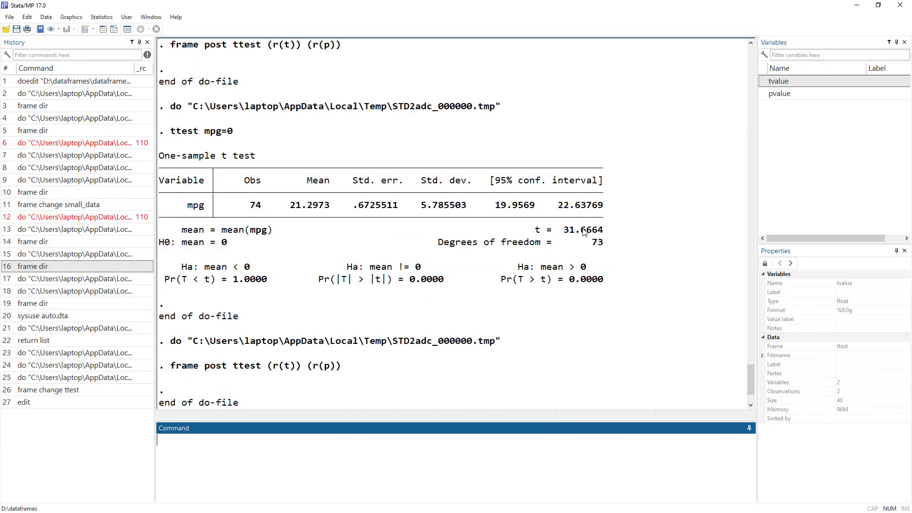
drag(569, 231, 607, 223)
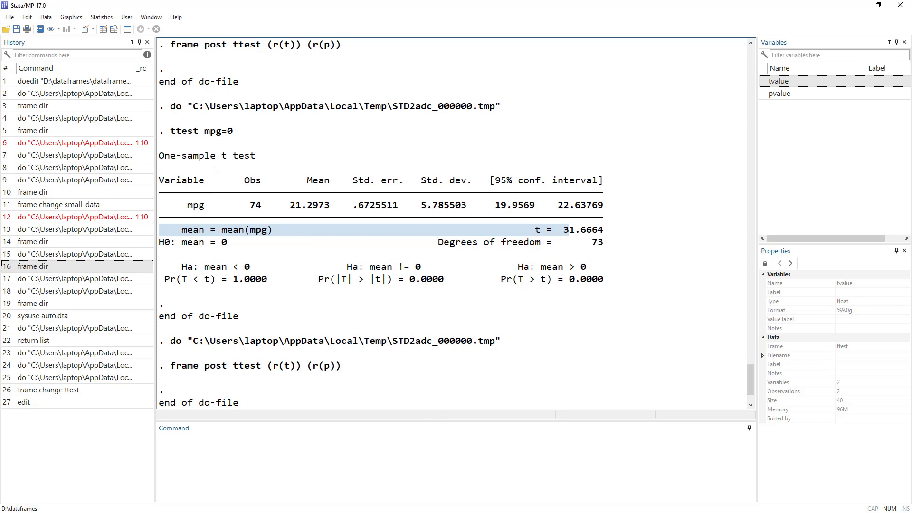
- Run the frame reset line in the Link Frames section of dataframes.do
key(alt+Tab)
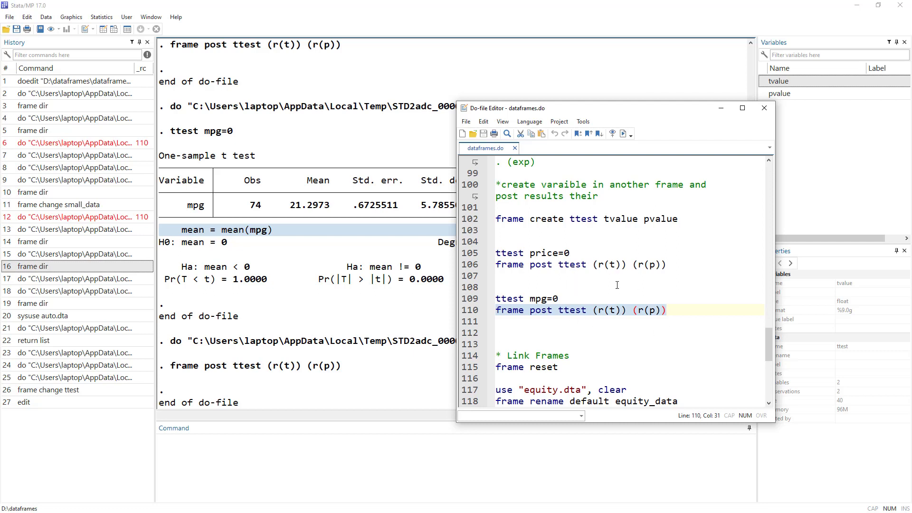
scroll(610, 285, down, 3)
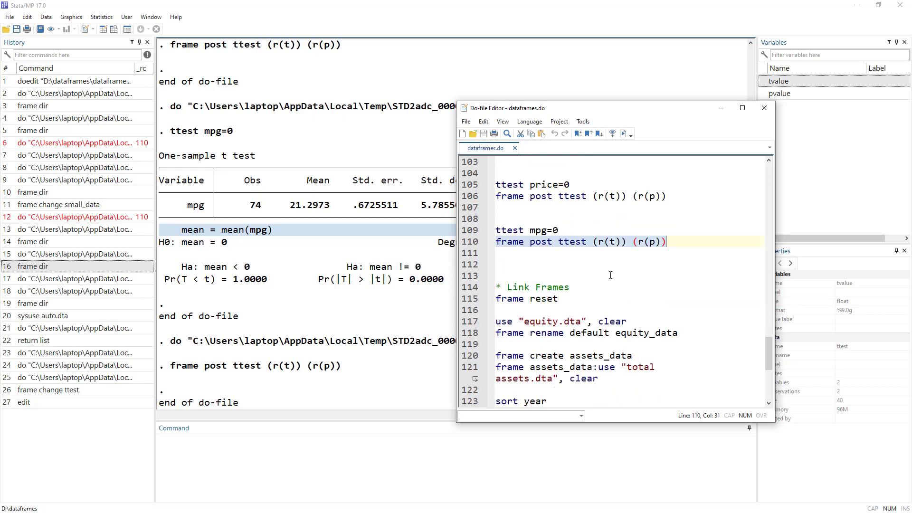
scroll(490, 255, down, 1)
click(471, 231)
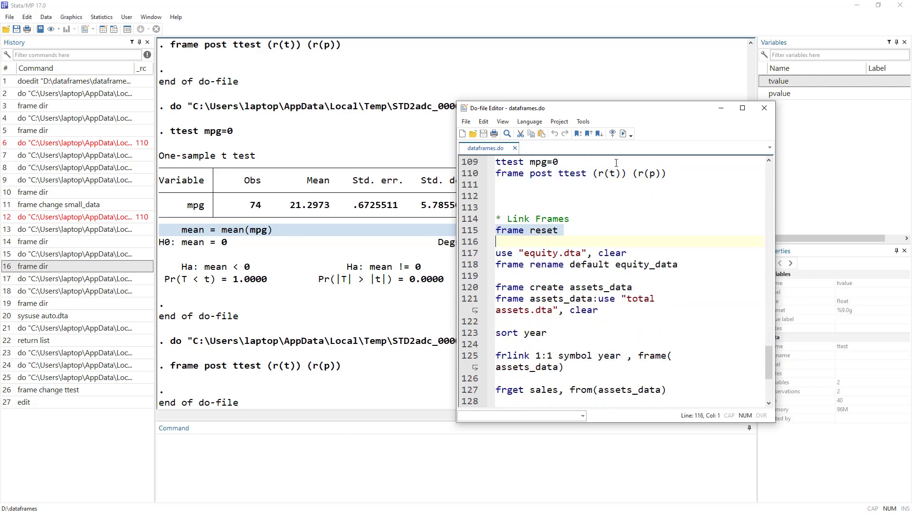
click(623, 135)
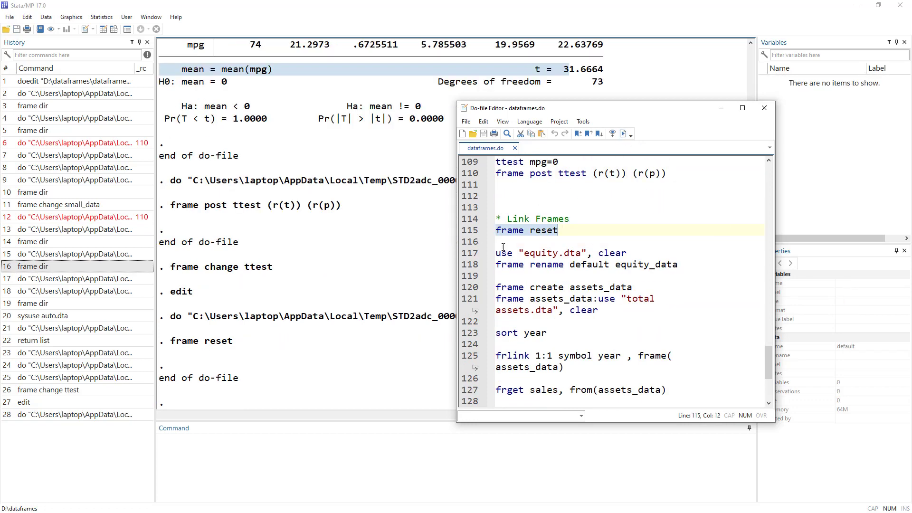
- Highlight the Link Frames heading in the do-file, and open equity.dta from the dataframes folder in File Explorer to view its data
click(507, 219)
drag(507, 219, 587, 219)
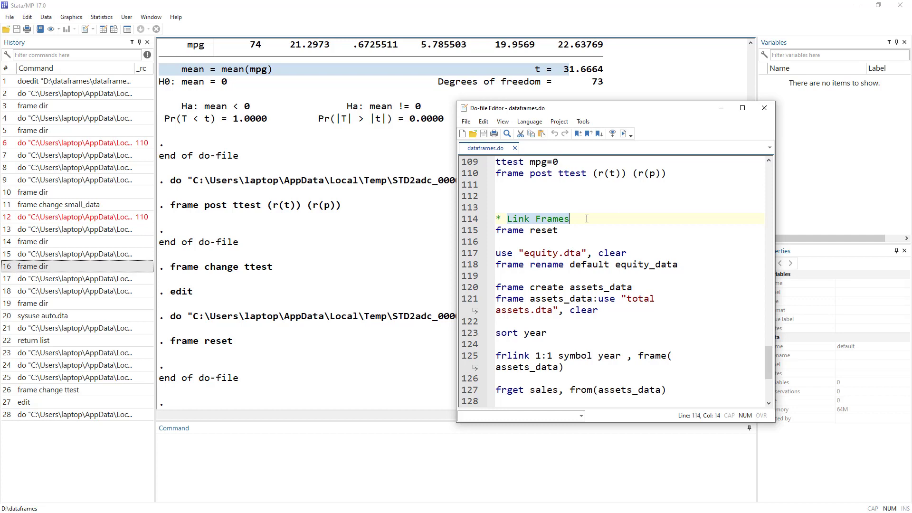
drag(570, 219, 498, 218)
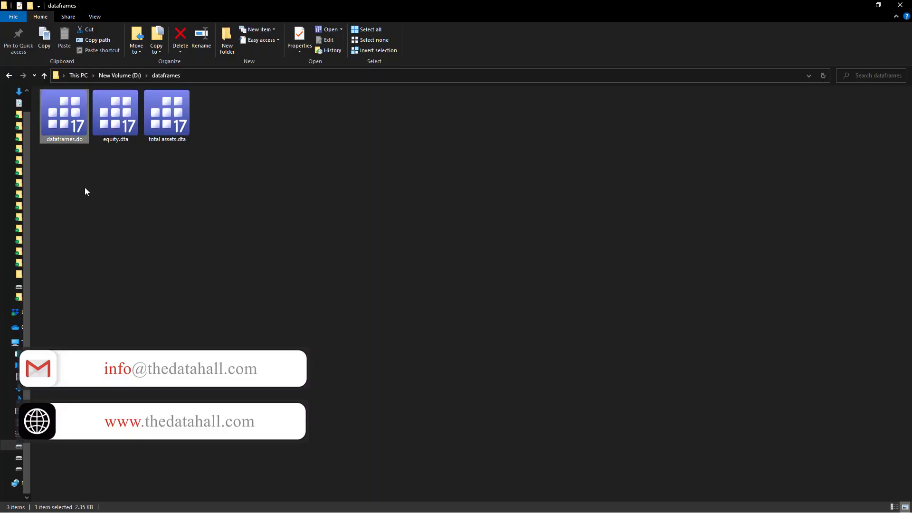
double_click(116, 114)
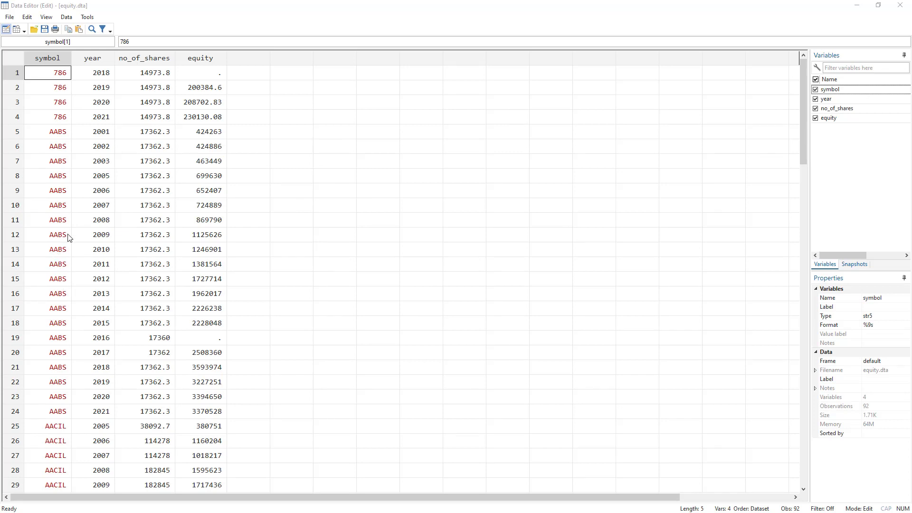
- Inspect the no_of_shares column of the equity data, and open the total assets.dta session's data in the Data Editor
click(145, 61)
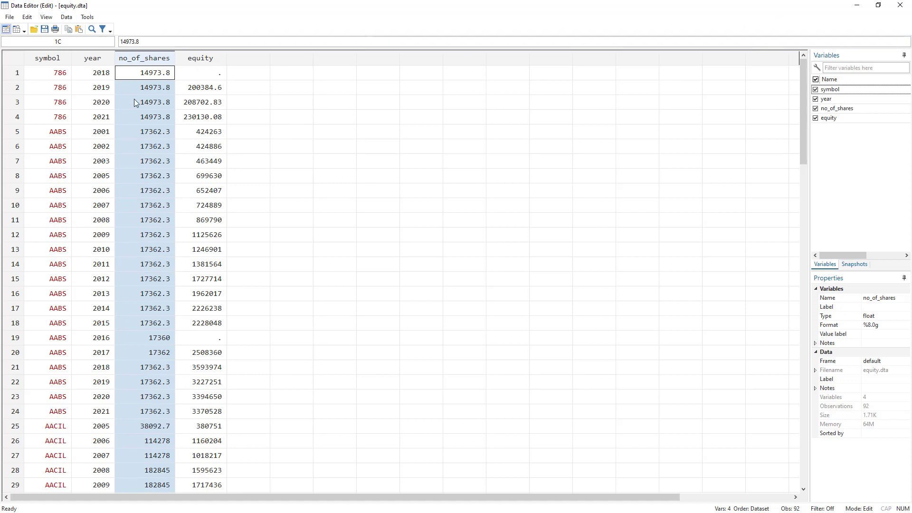
key(alt+Tab)
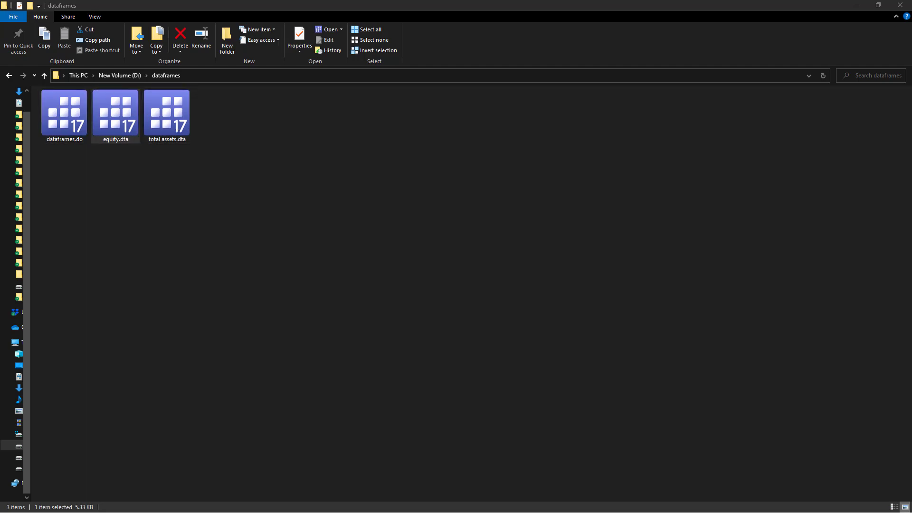
key(alt+Tab)
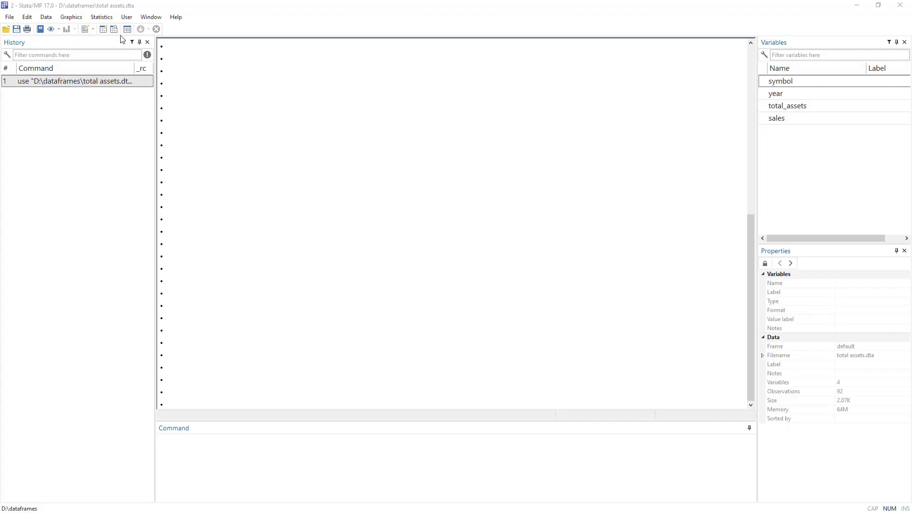
click(104, 30)
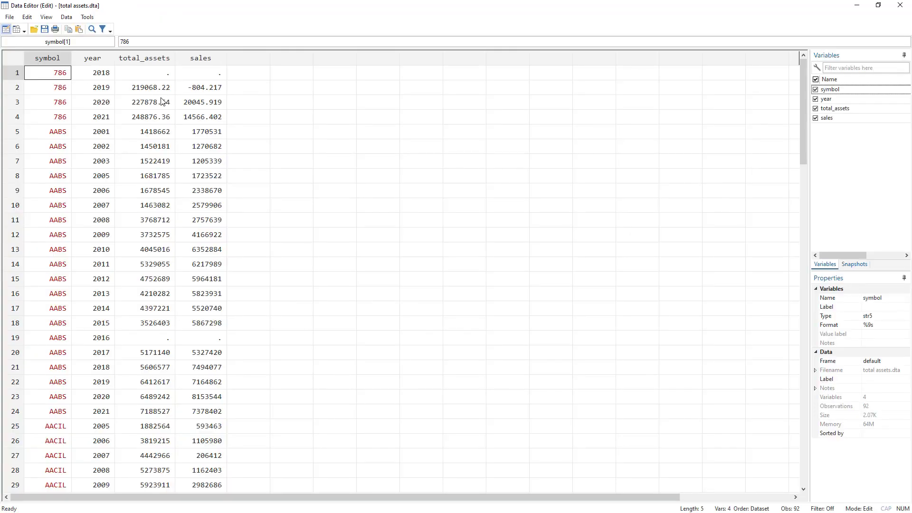
- Review the symbol, year, total_assets and sales columns of total assets.dta, and close its Data Editor and Stata session
drag(57, 78, 61, 294)
drag(113, 75, 110, 209)
drag(157, 76, 161, 235)
drag(222, 76, 206, 221)
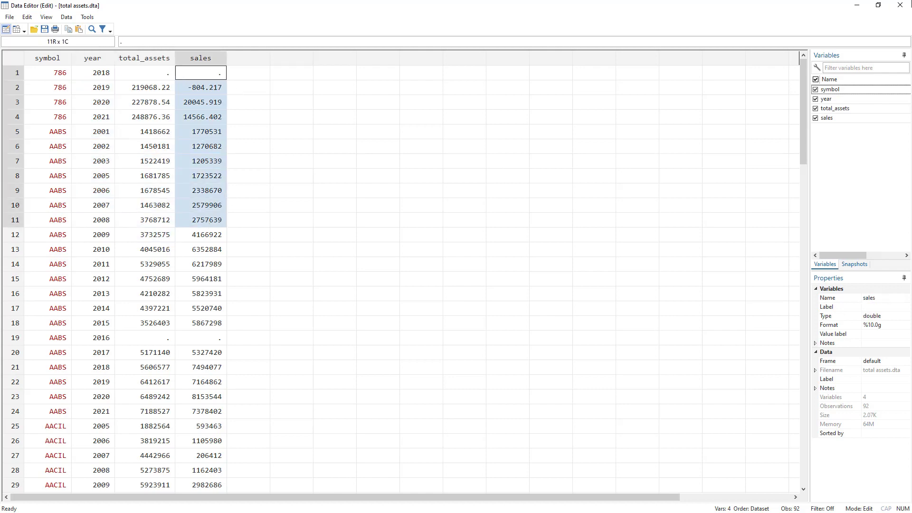
click(901, 6)
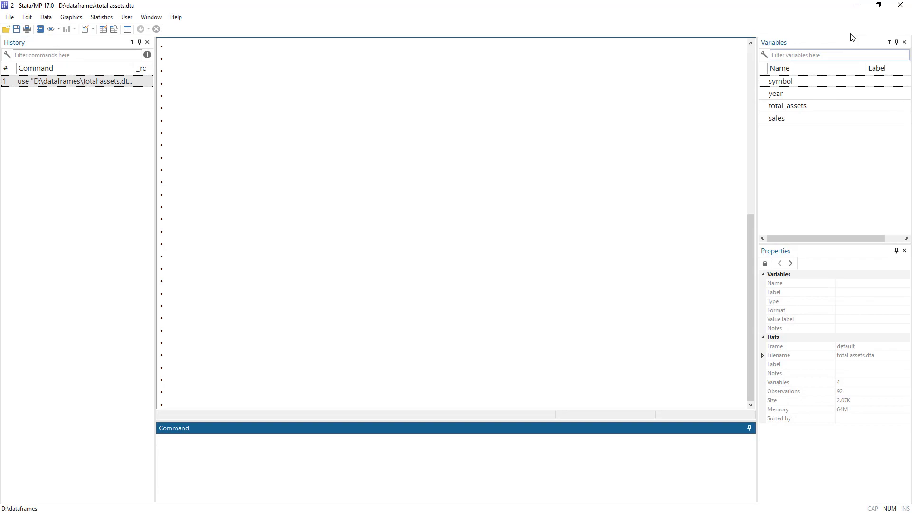
click(900, 5)
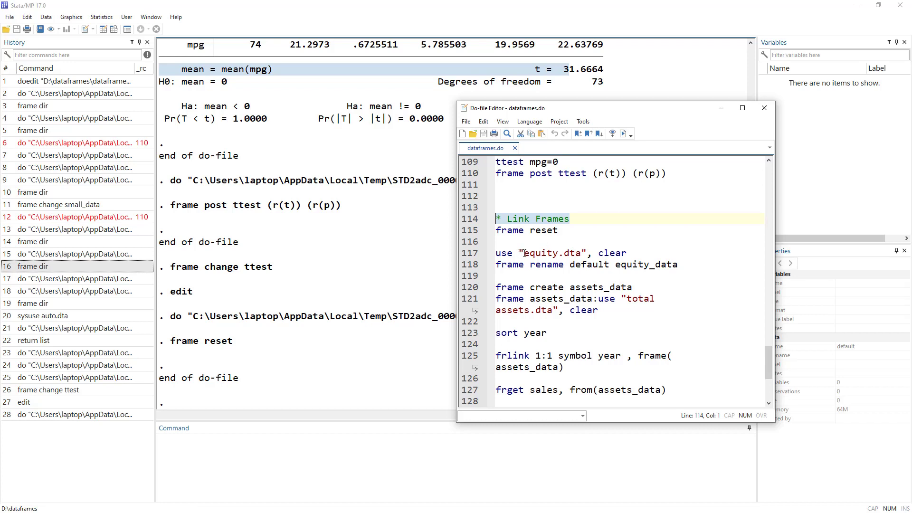
- Run the do-file line use "equity.dta", clear to load the equity dataset, and list the frames in memory with frame dir
drag(528, 254, 578, 253)
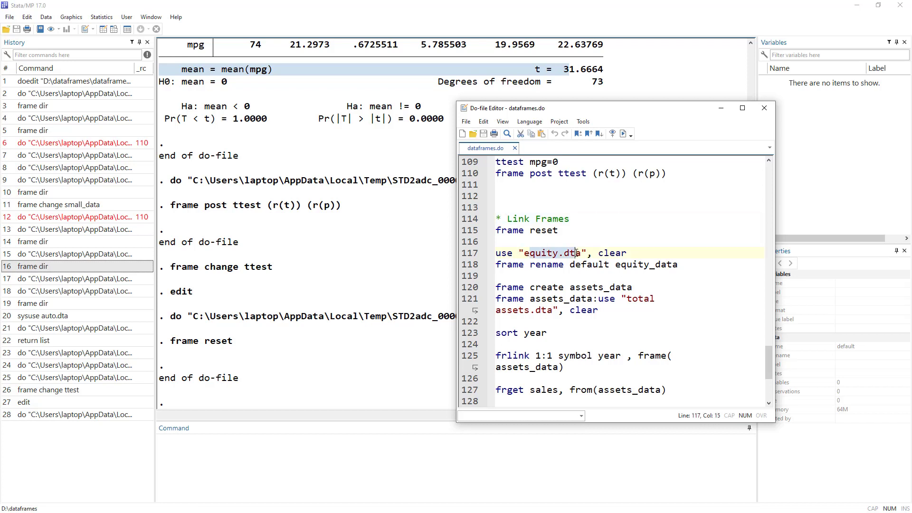
drag(627, 298, 640, 299)
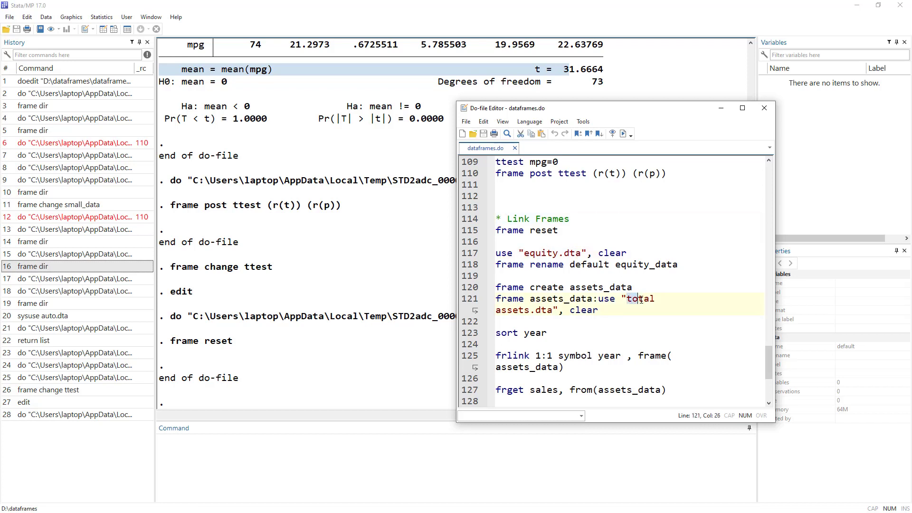
key(alt+Tab)
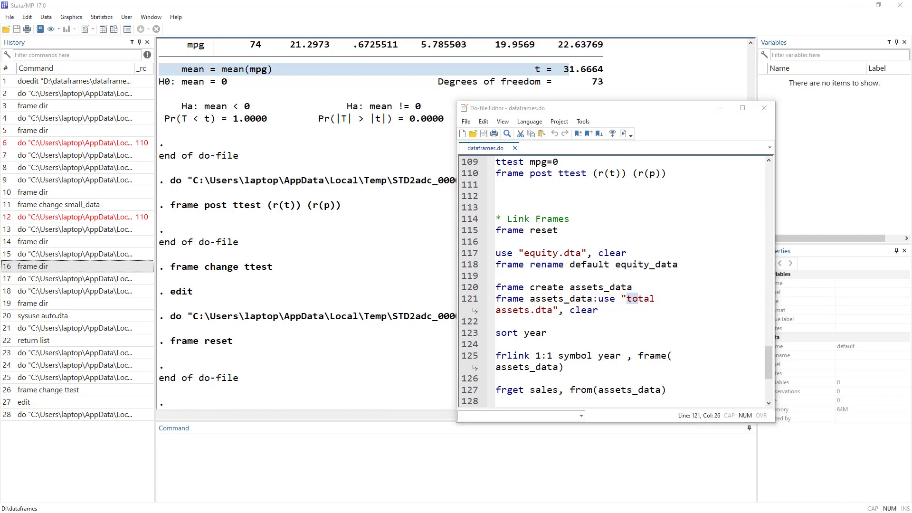
click(479, 253)
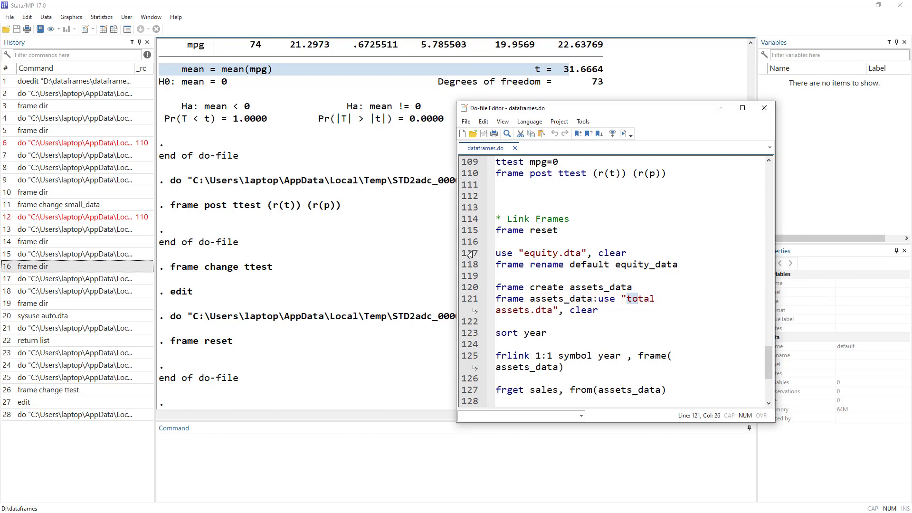
click(623, 134)
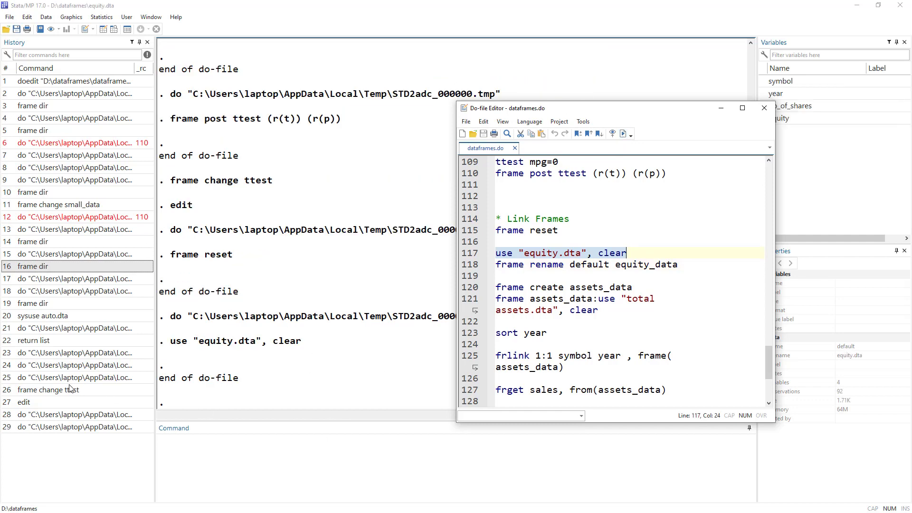
double_click(40, 306)
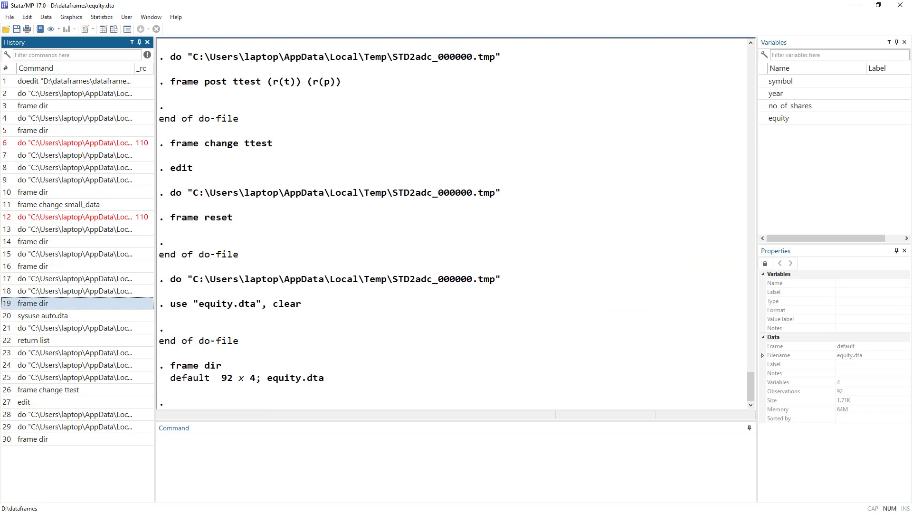
key(alt+Tab)
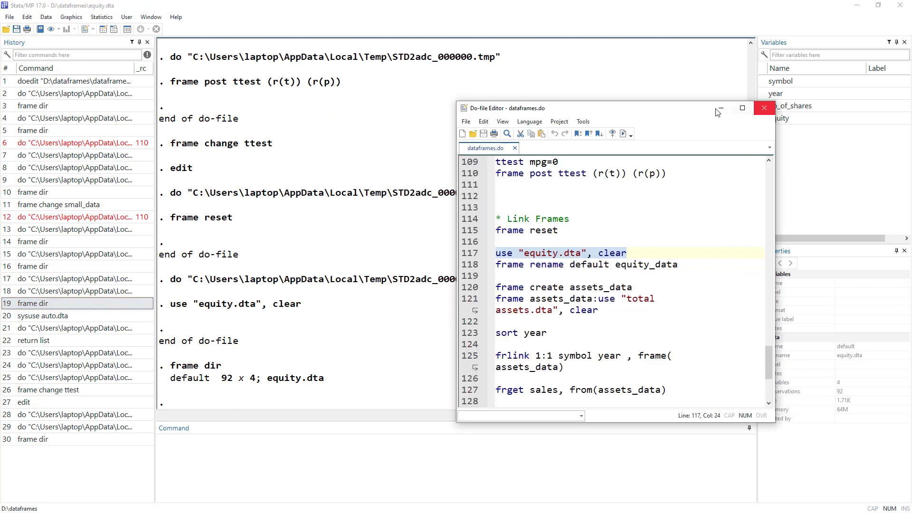
- Rename the default frame to equity_data by running the frame rename line of the do-file
drag(683, 115, 606, 99)
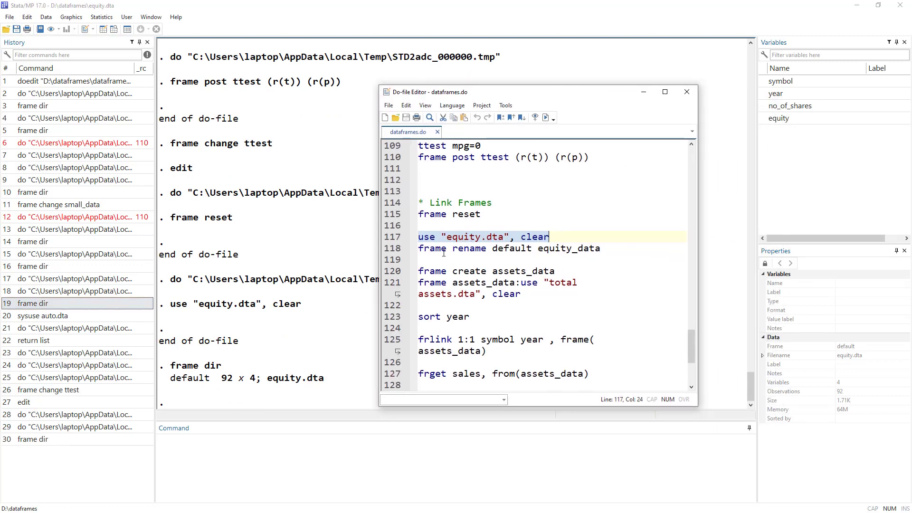
double_click(504, 249)
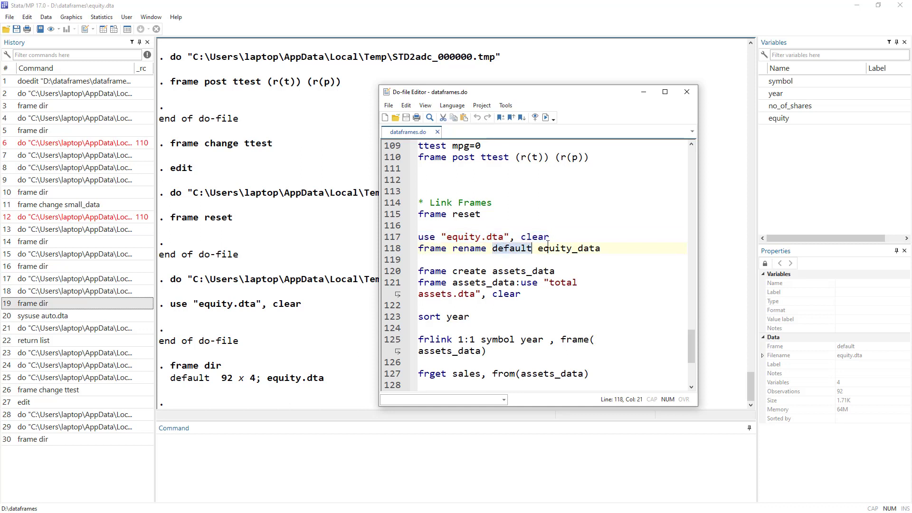
drag(539, 248, 608, 249)
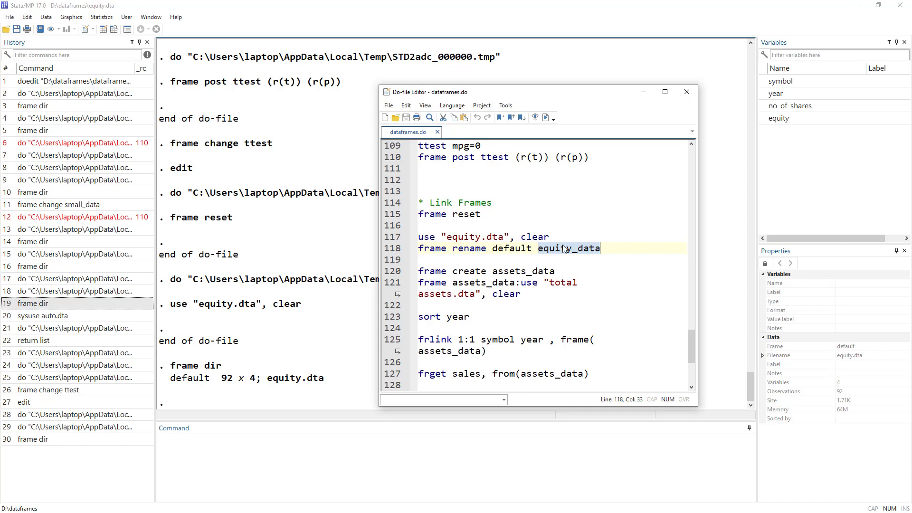
click(388, 252)
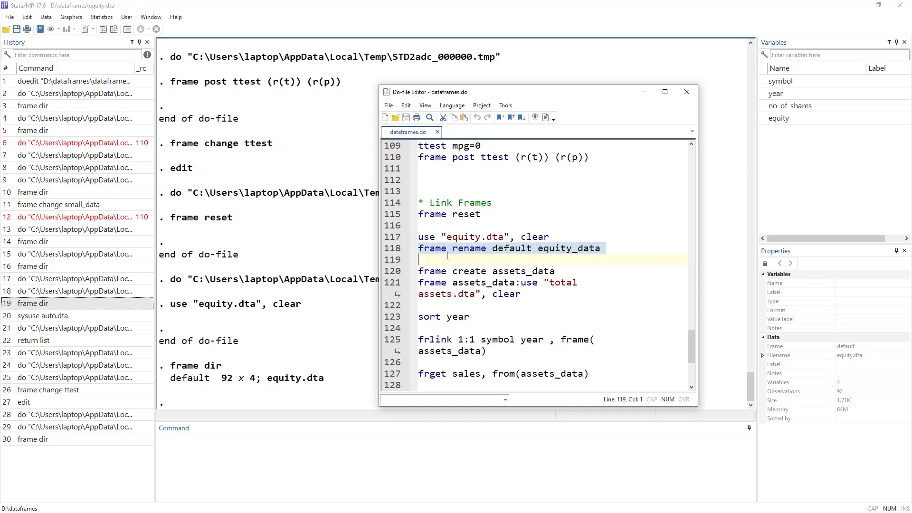
double_click(513, 252)
double_click(546, 250)
click(400, 252)
click(545, 117)
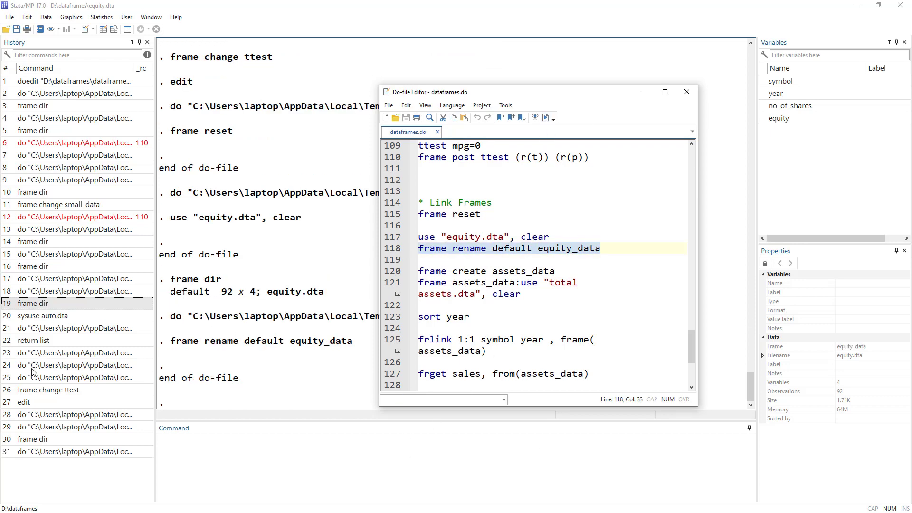
- Check the renamed frame by rerunning frame dir, and return to the do-file
click(36, 442)
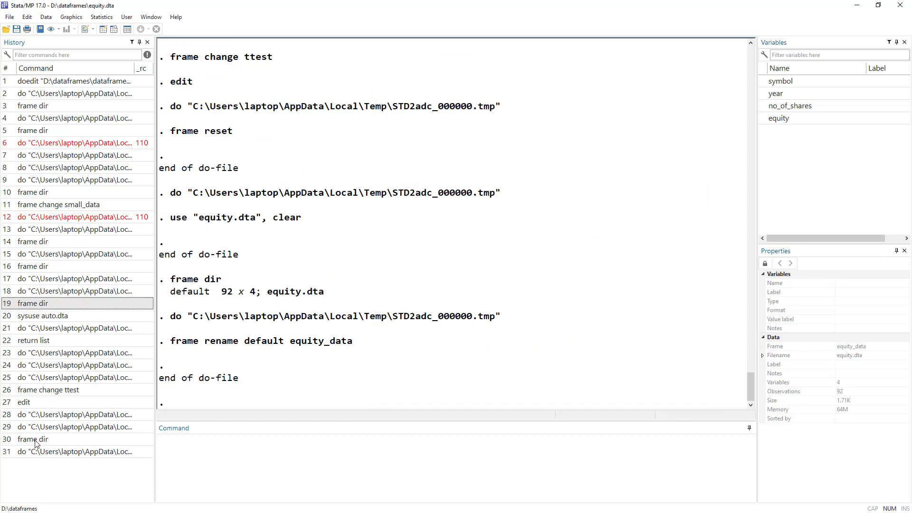
double_click(35, 442)
key(alt+Tab)
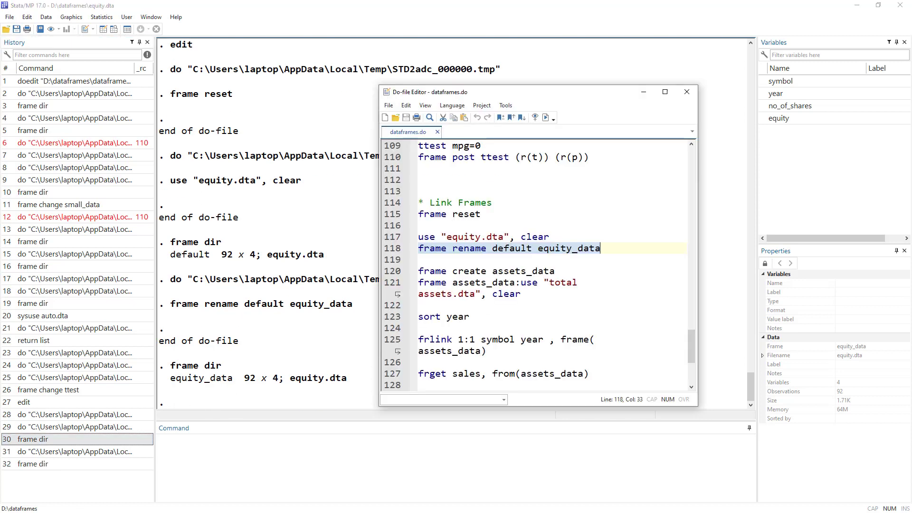
- Run the do-file lines that create the frame assets_data and load total assets.dta into it with the frame prefix
click(384, 274)
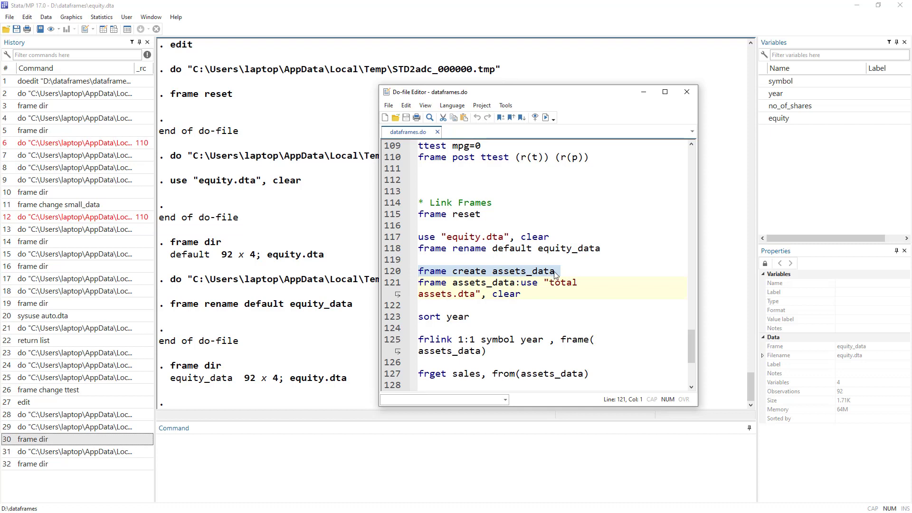
click(547, 117)
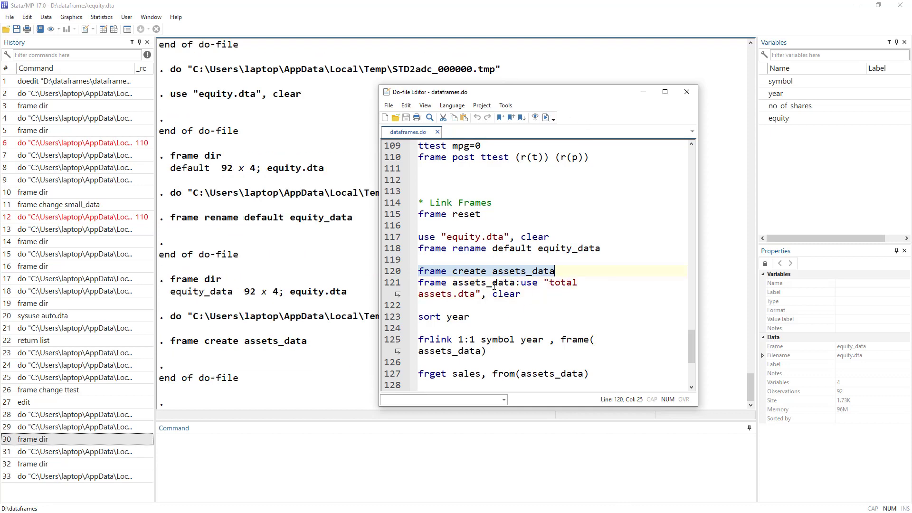
drag(521, 284, 588, 294)
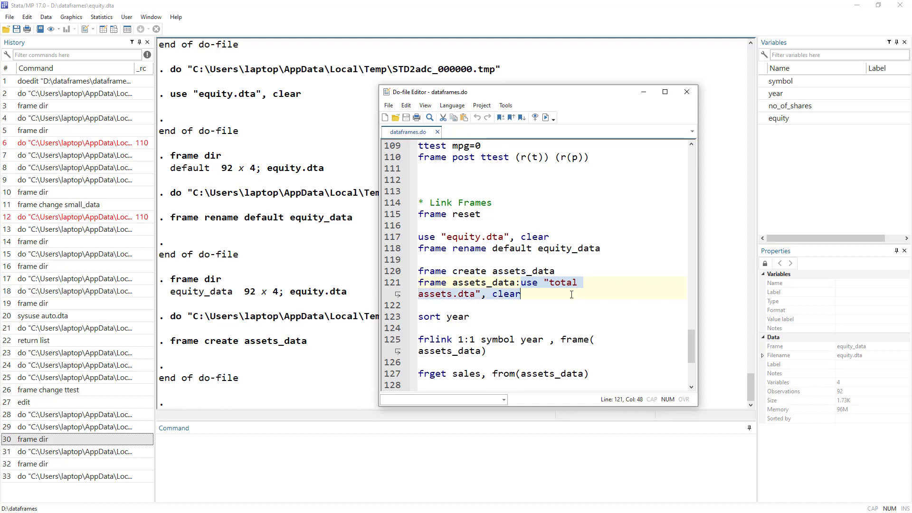
drag(522, 284, 540, 293)
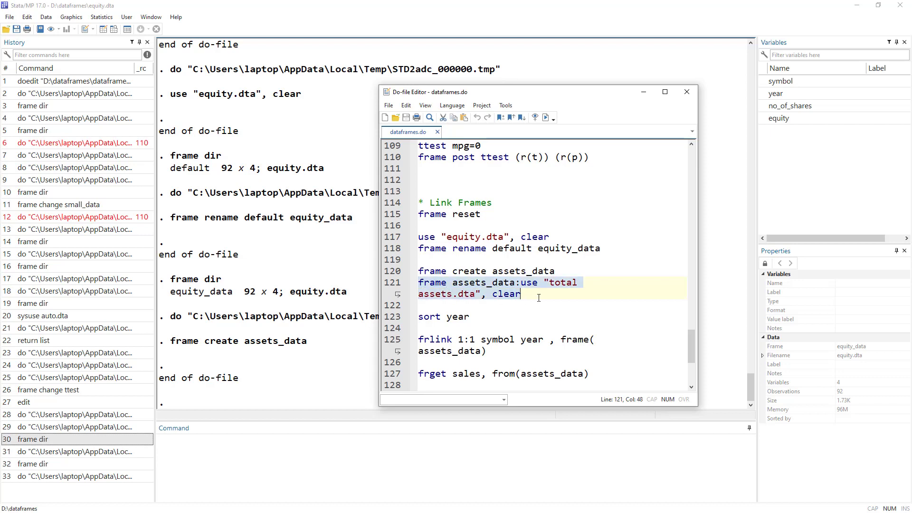
click(547, 118)
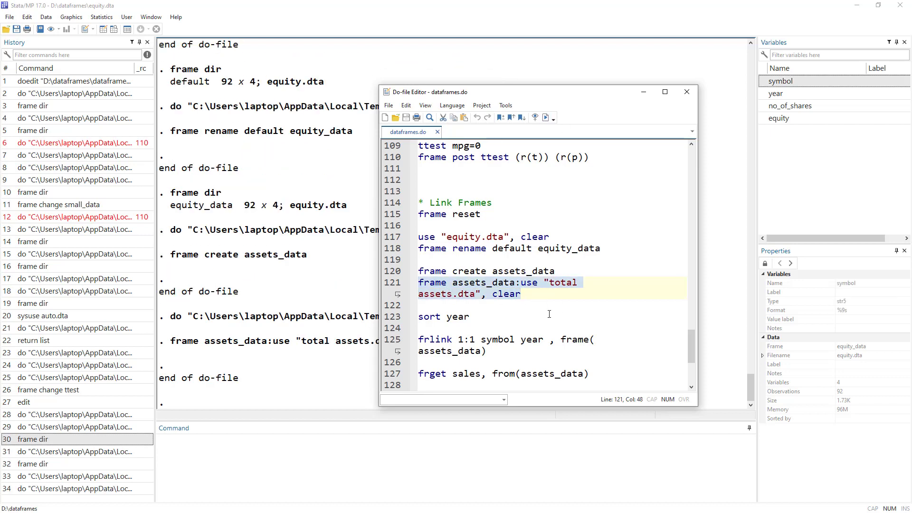
- List the frames in memory with frame dir, and run the sort year line on the equity_data frame
double_click(43, 465)
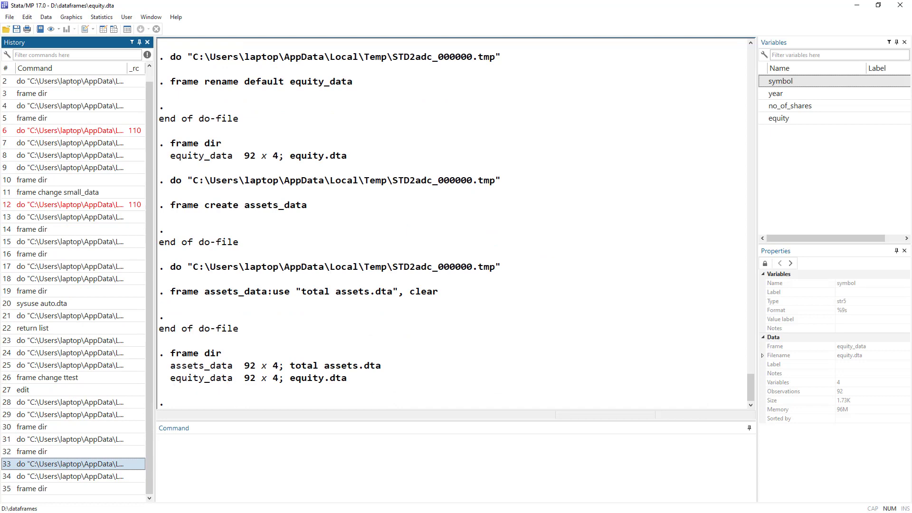
key(alt+Tab)
scroll(524, 281, down, 1)
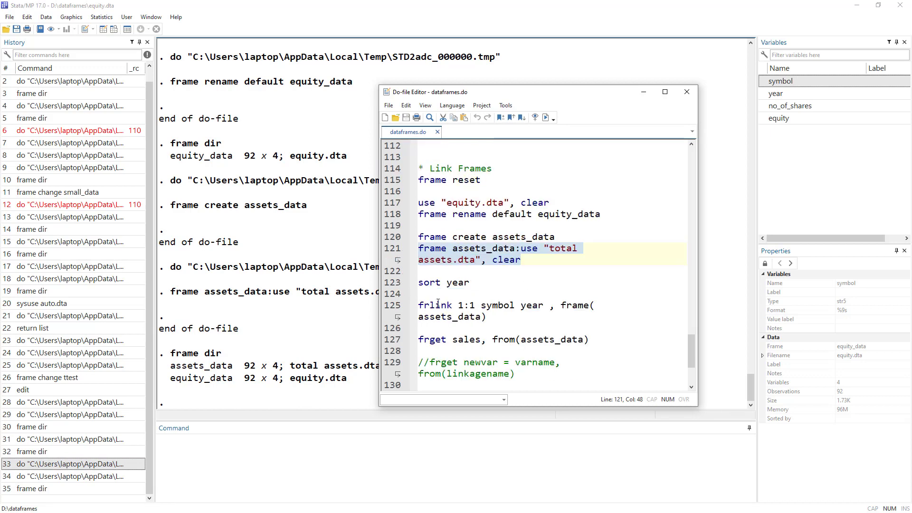
click(391, 285)
click(545, 117)
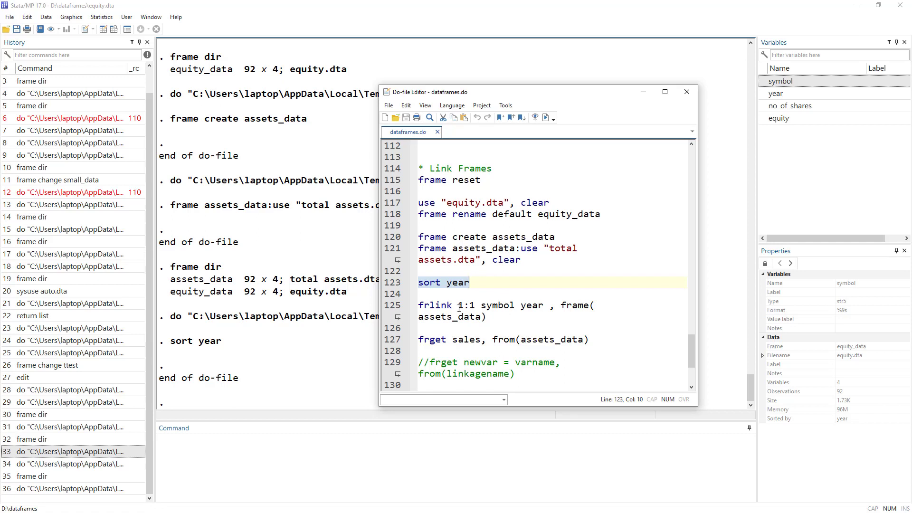
- Examine the 1:1 match type in the frlink line and compare it with the m:1 or 1:1 comment at the do-file's end
double_click(437, 304)
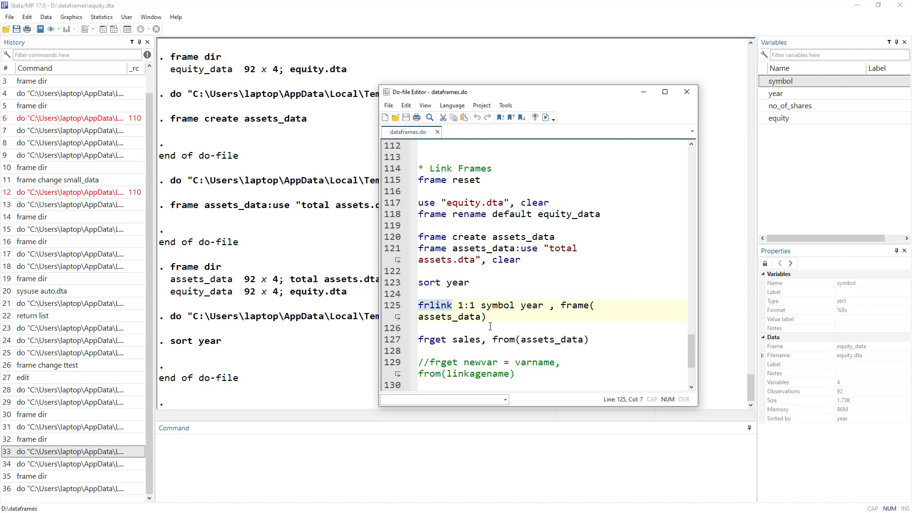
drag(459, 305, 477, 306)
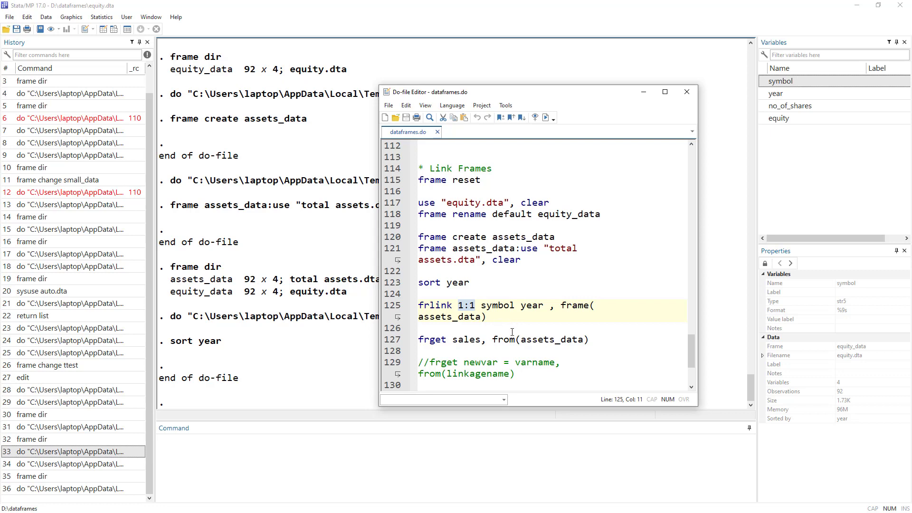
scroll(513, 328, down, 3)
drag(441, 375, 458, 376)
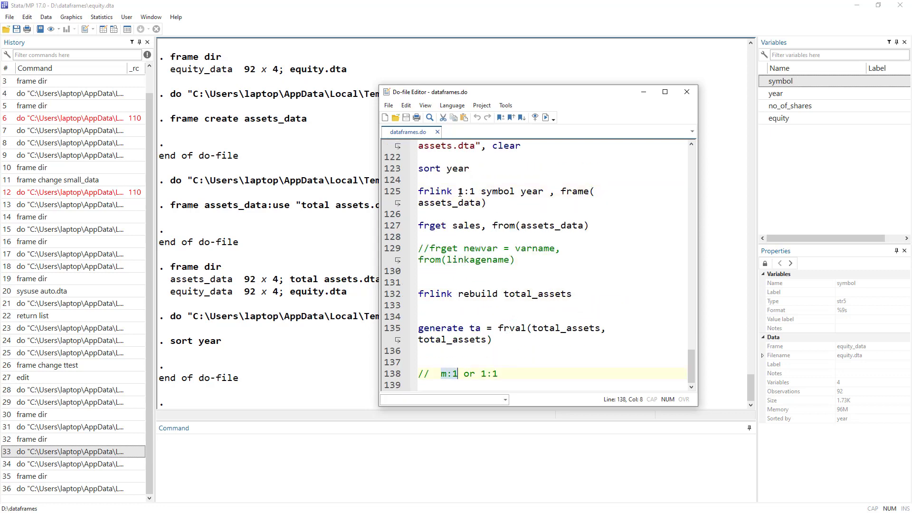
drag(459, 191, 476, 192)
drag(439, 375, 459, 374)
scroll(486, 211, up, 3)
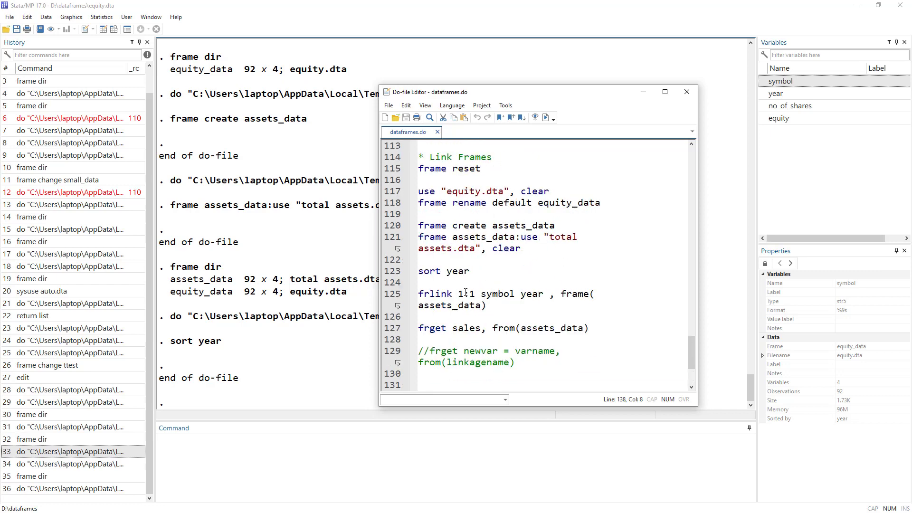
- Highlight the frlink line's match type, its key variables symbol and year, and its frame(assets_data) option
double_click(466, 293)
click(485, 295)
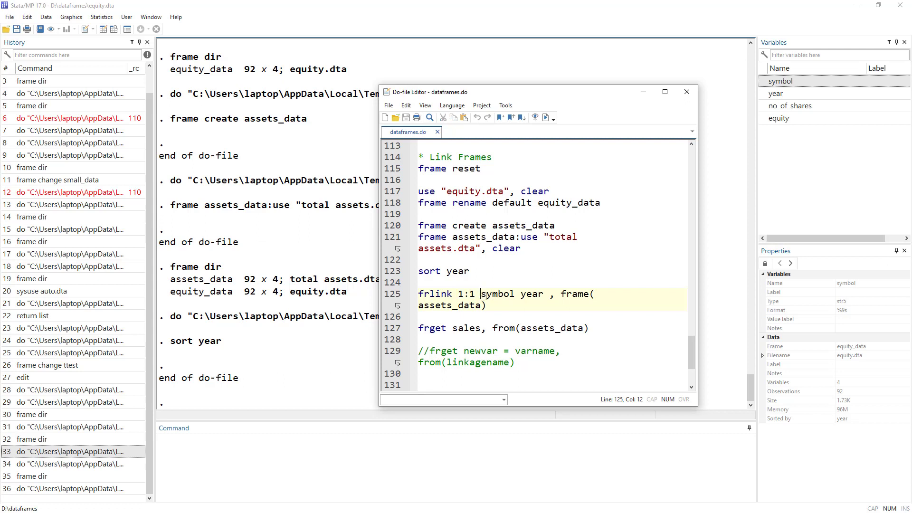
drag(485, 296, 520, 296)
double_click(542, 295)
drag(563, 296, 491, 306)
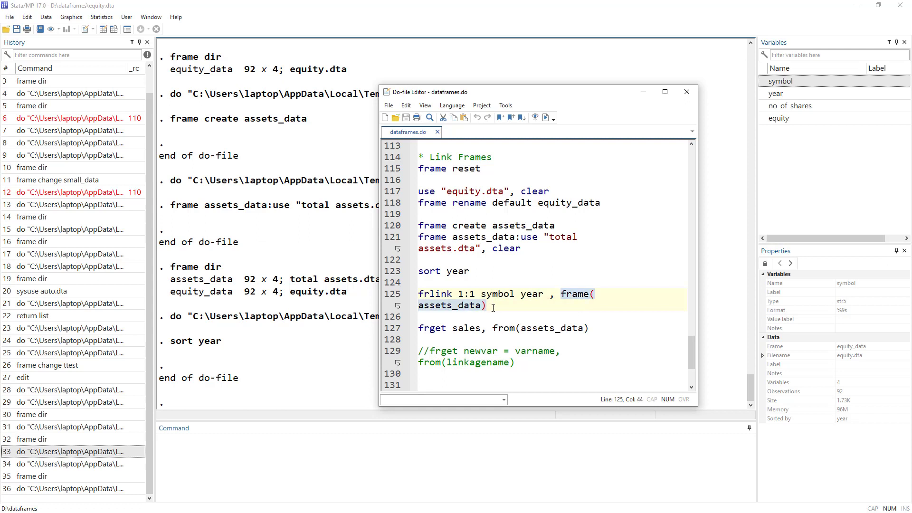
- Run the do-file line that links the current frame 1:1 on symbol and year to the assets_data frame with frlink
click(458, 308)
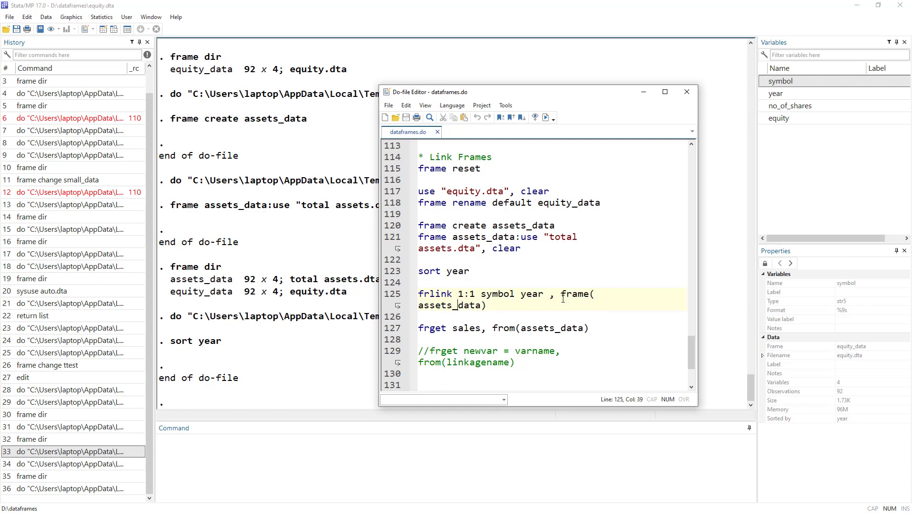
double_click(437, 306)
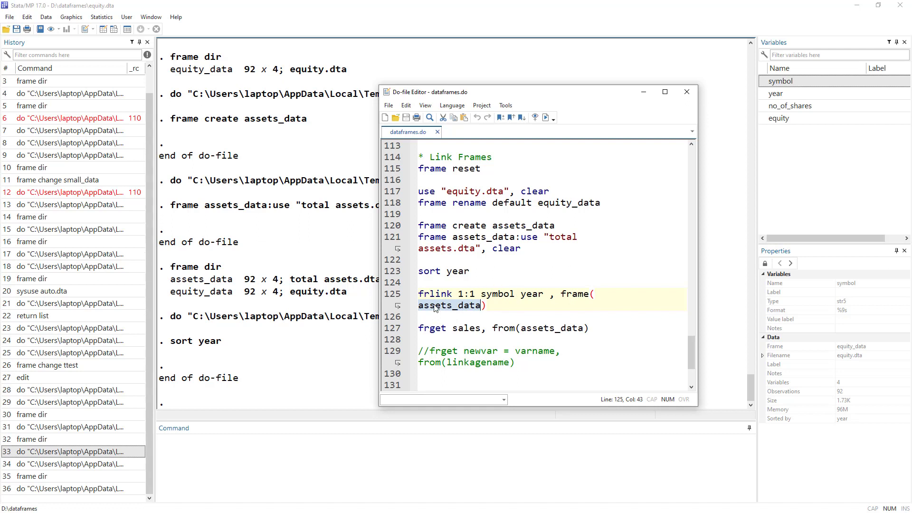
double_click(467, 307)
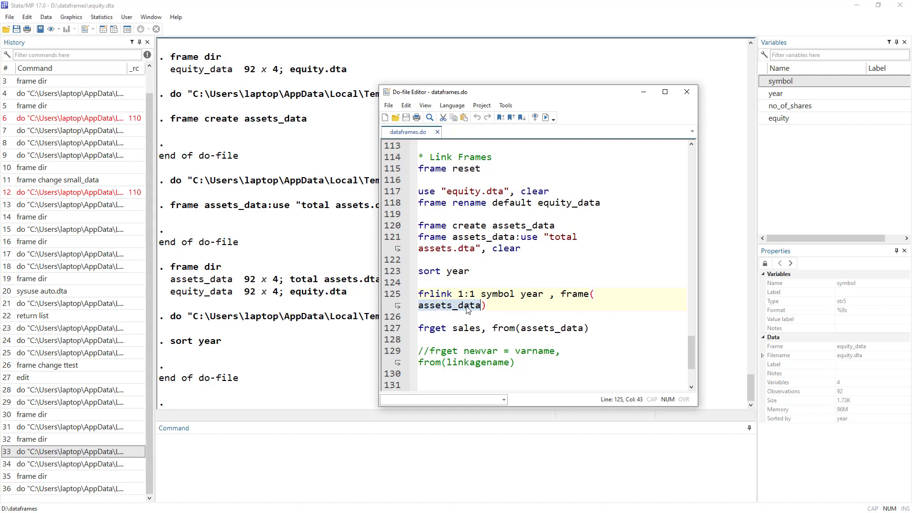
click(394, 295)
click(545, 118)
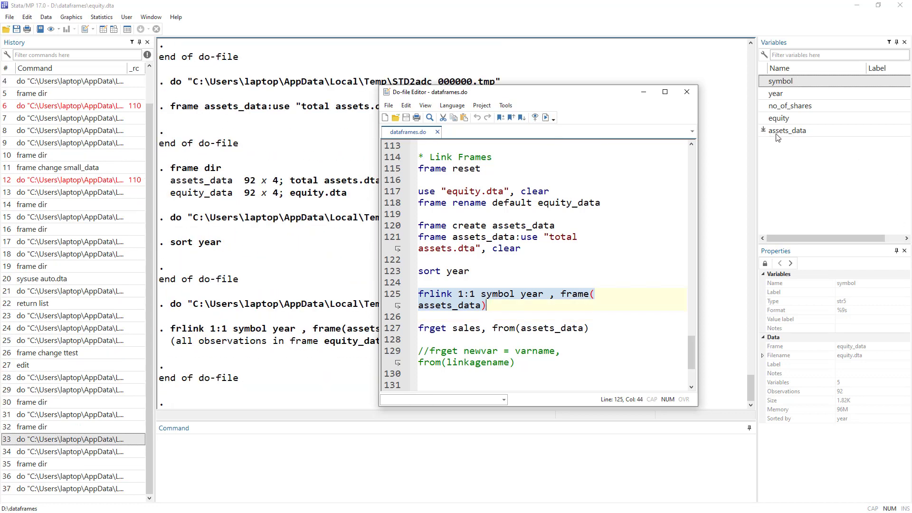
- Open the data in the Data Editor and examine the assets_data link variable alongside symbol, year and equity
click(101, 29)
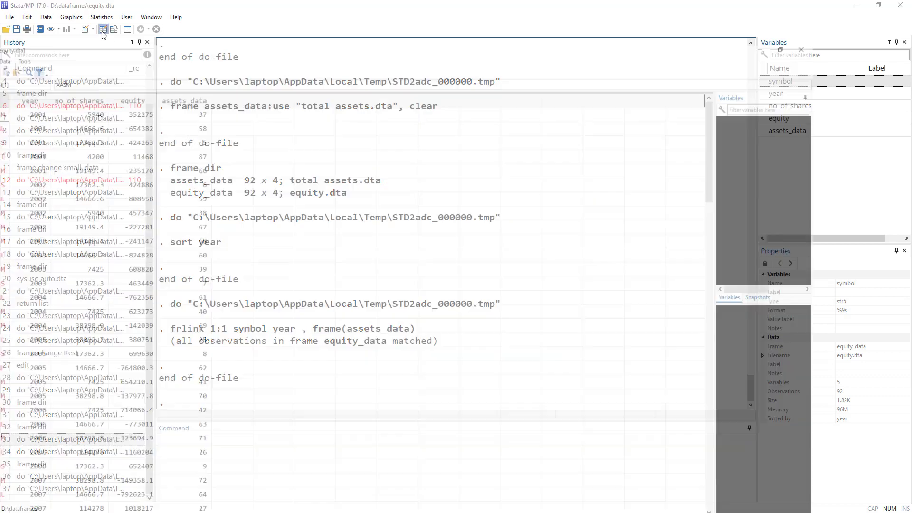
click(271, 78)
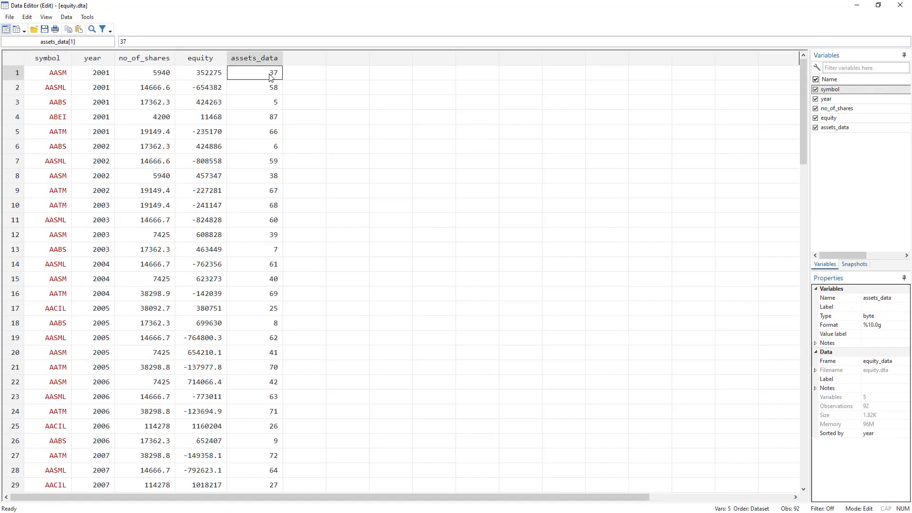
click(272, 119)
click(274, 147)
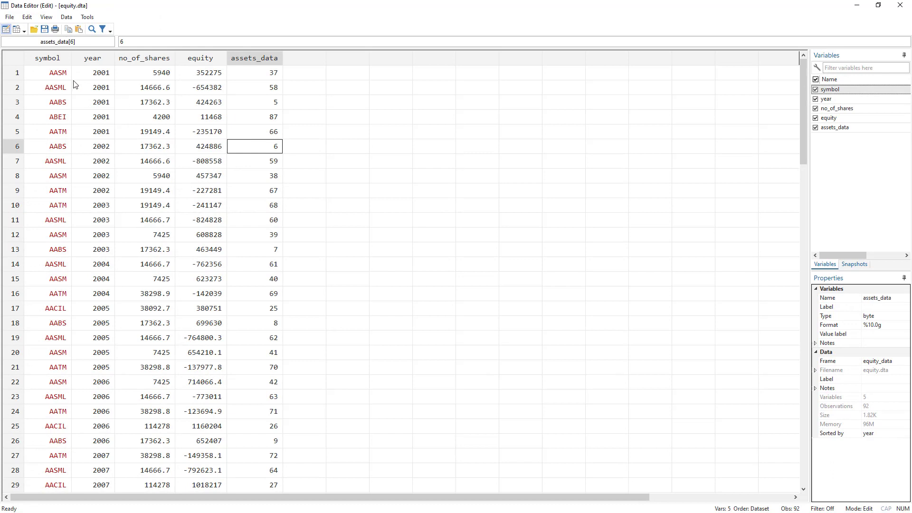
click(56, 78)
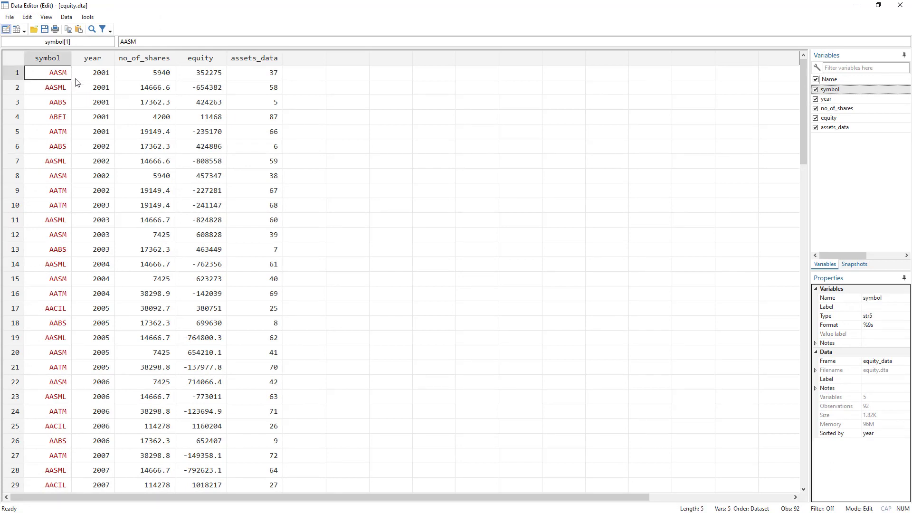
click(87, 77)
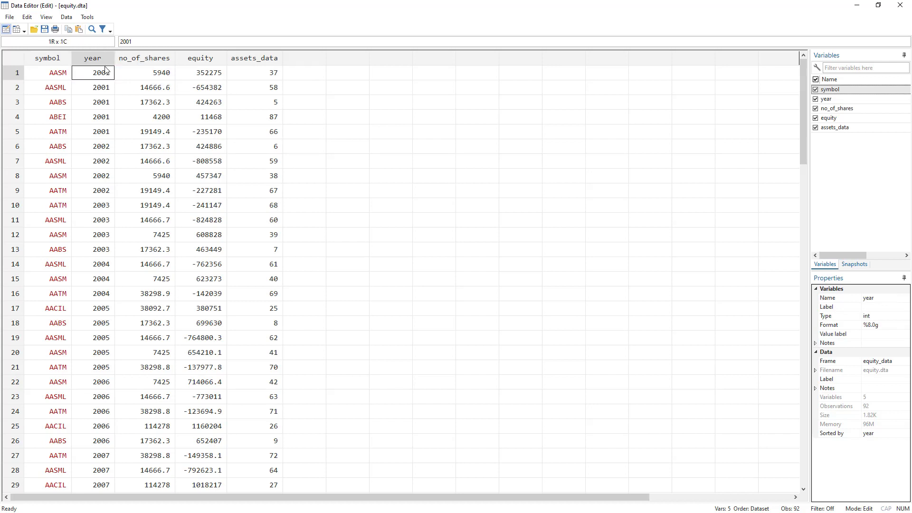
click(196, 72)
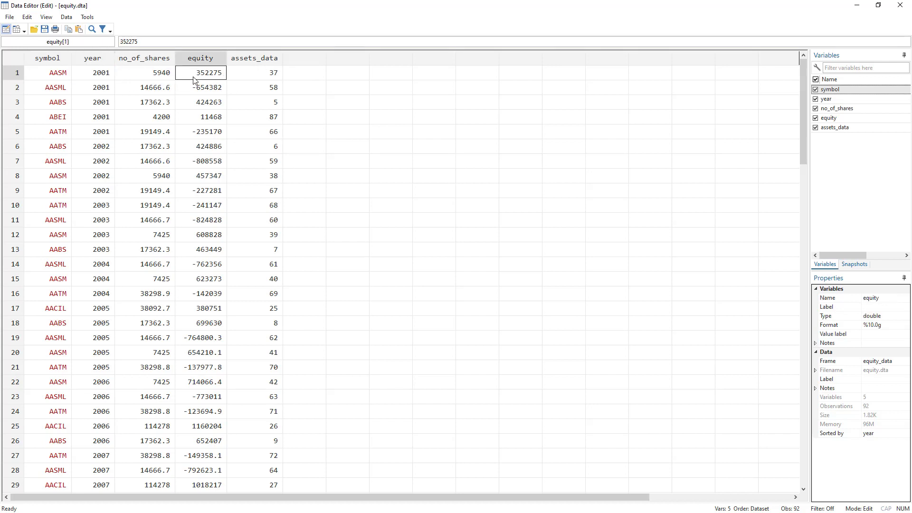
click(269, 78)
click(309, 105)
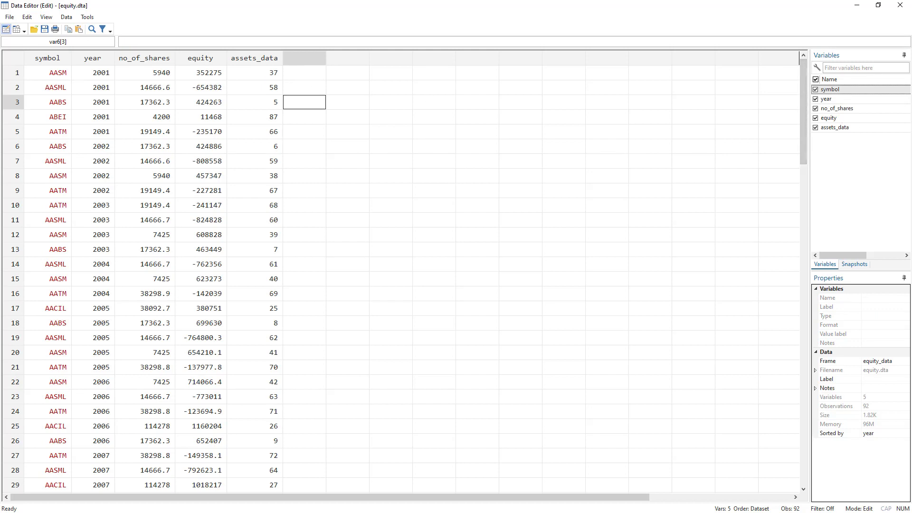
- Describe the assets_data frame with the frame prefix and highlight the sales variable in its variable list
key(alt+Tab)
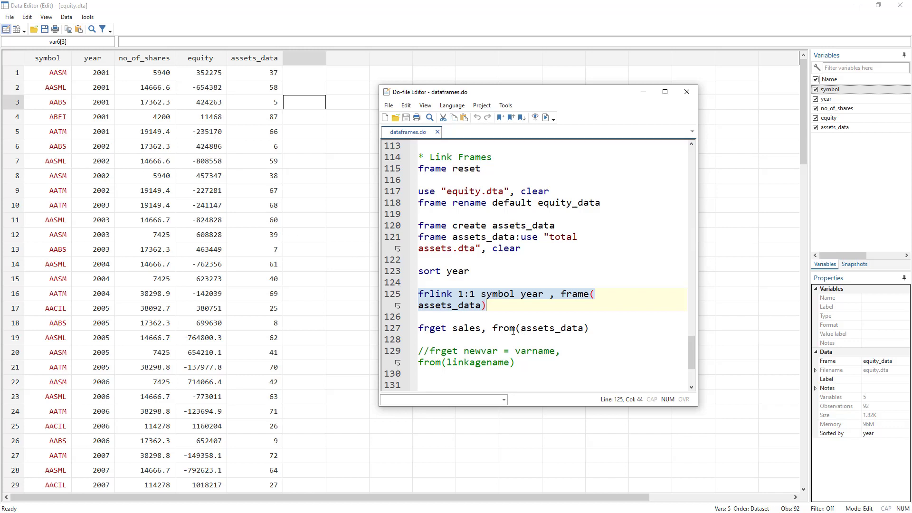
double_click(466, 329)
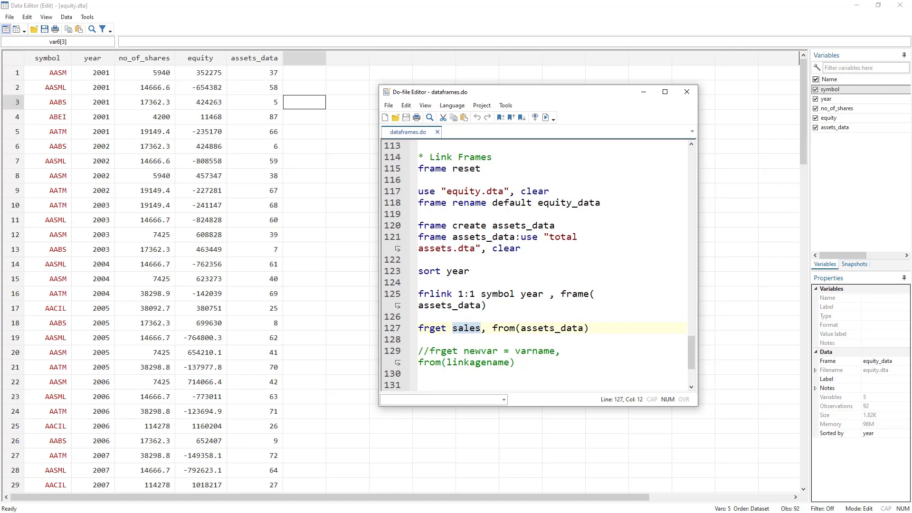
key(alt+Tab)
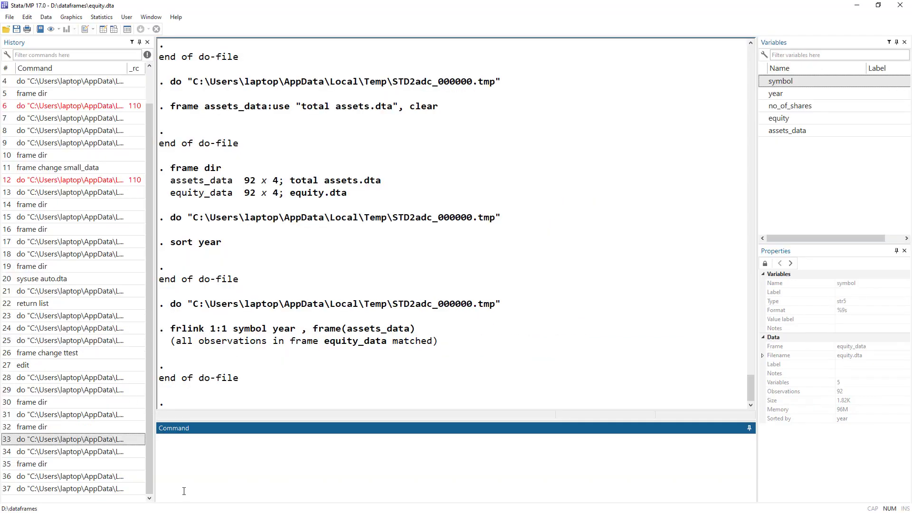
text(frame assets_data: des)
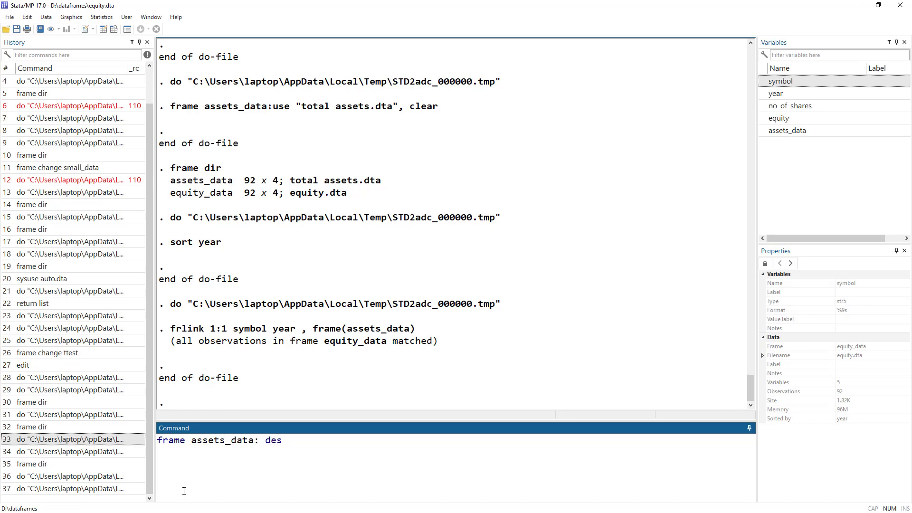
text(cribe)
key(Return)
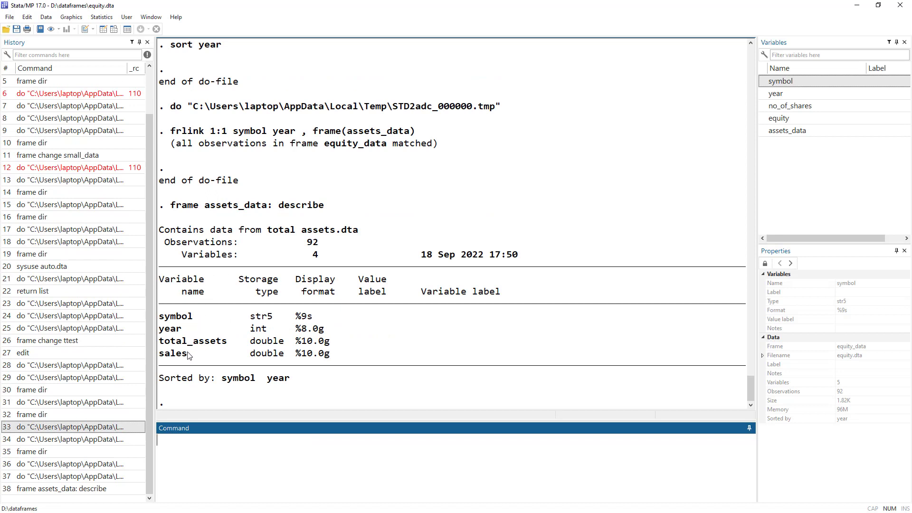
drag(192, 354, 161, 347)
click(170, 347)
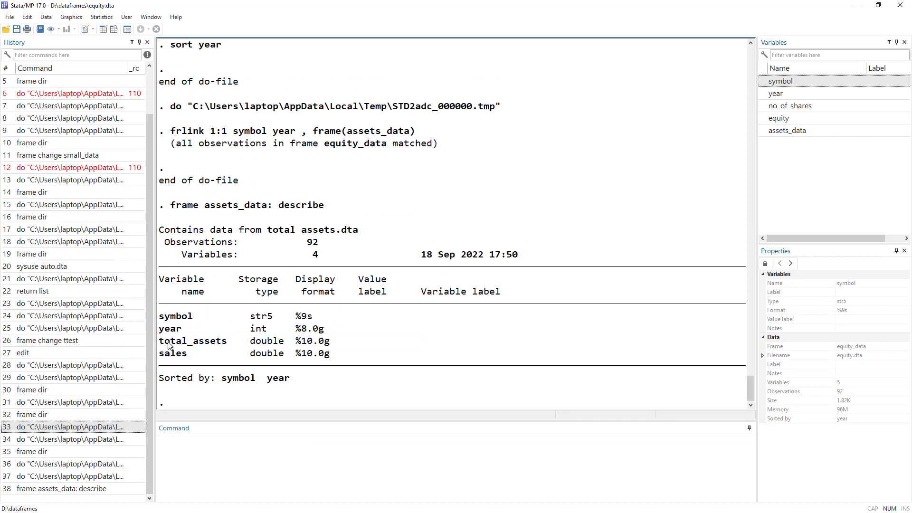
drag(195, 356, 161, 360)
click(187, 359)
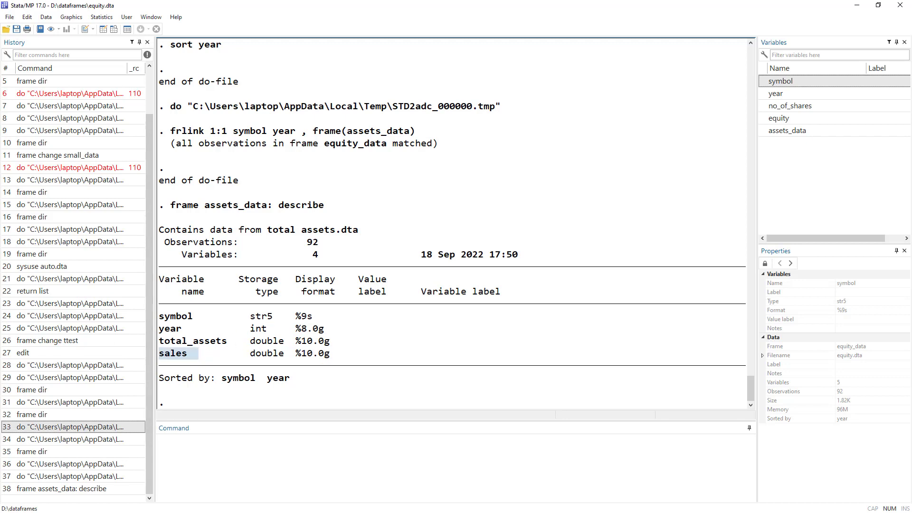
- Run the do-file line frget sales, from(assets_data) to copy sales from the linked frame
key(alt+Tab)
double_click(433, 331)
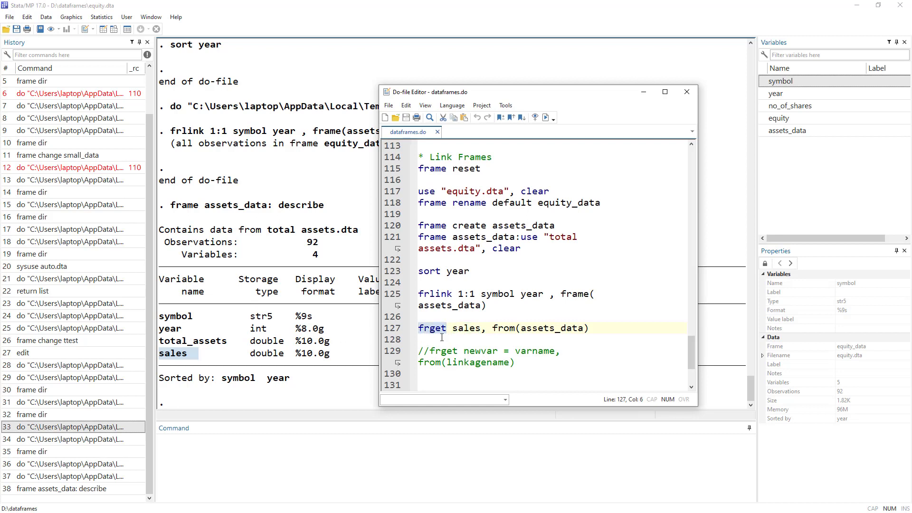
double_click(463, 330)
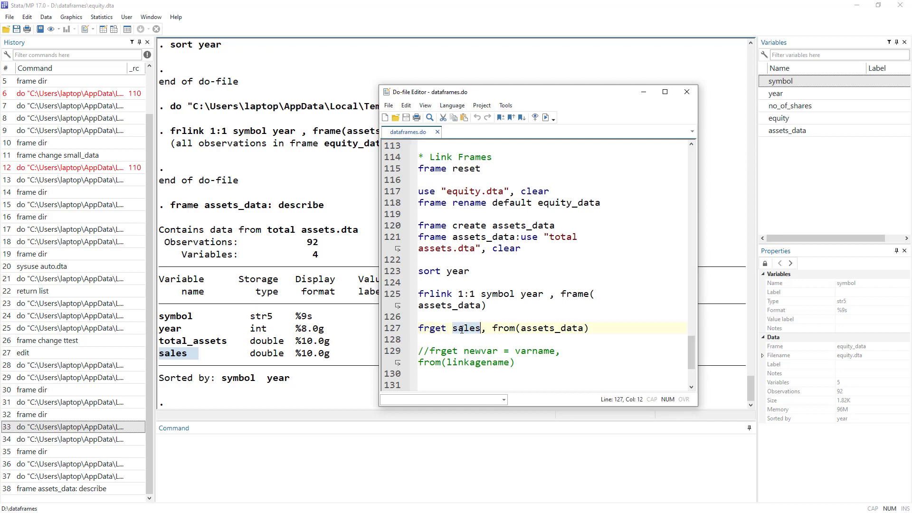
double_click(497, 327)
drag(521, 330, 584, 330)
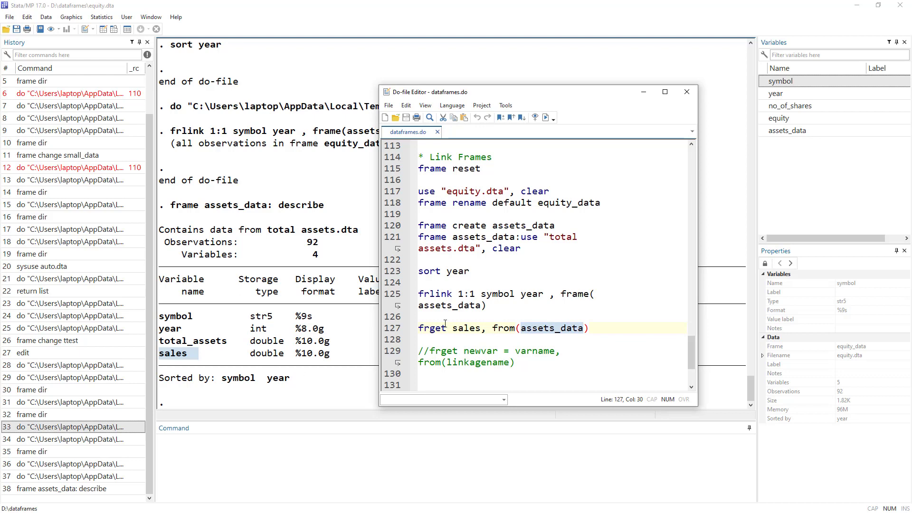
click(382, 328)
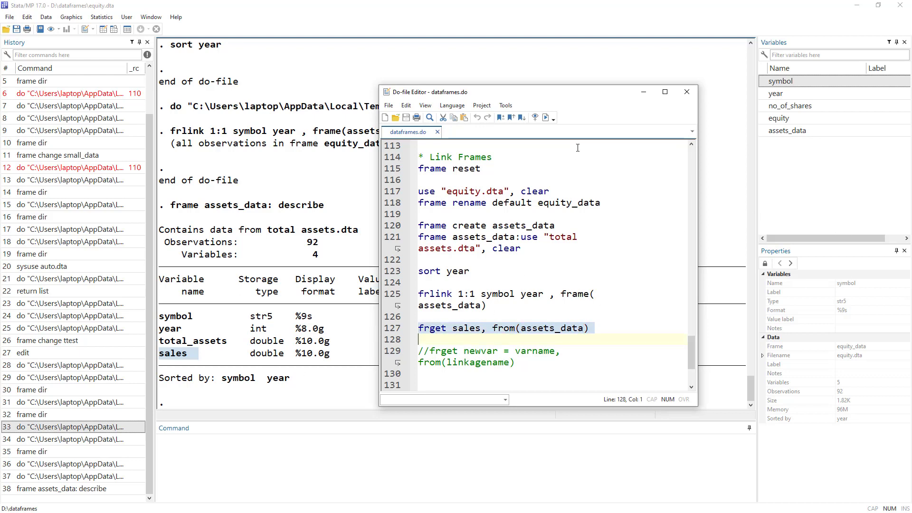
click(546, 117)
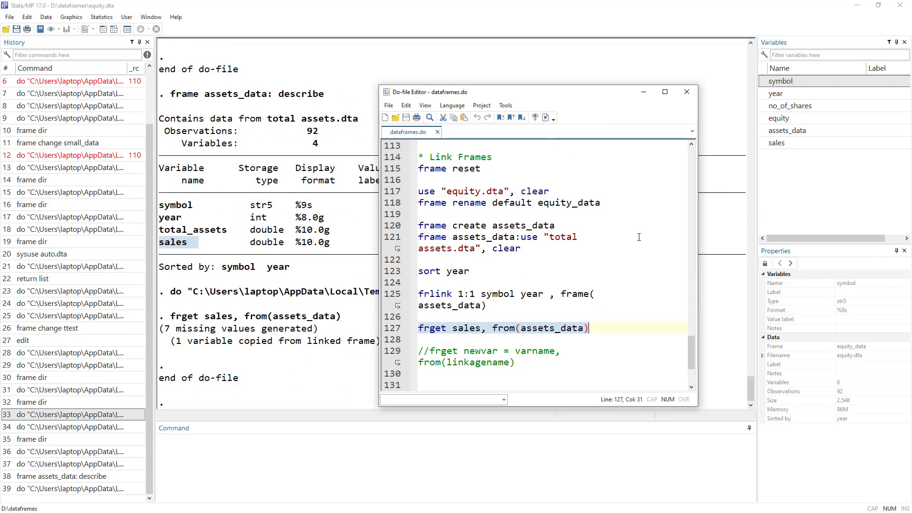
- View the copied sales column in the Data Editor against symbol and year, and minimize the editor
click(103, 30)
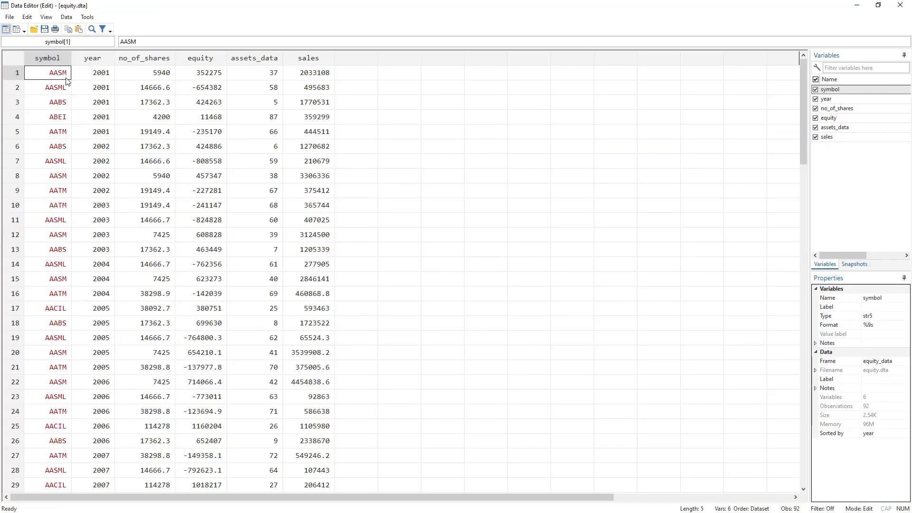
drag(67, 84, 95, 84)
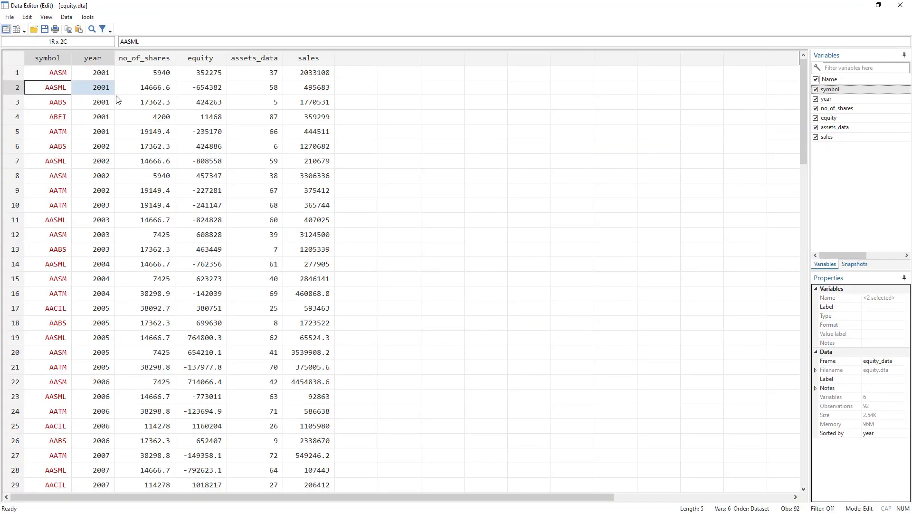
click(857, 4)
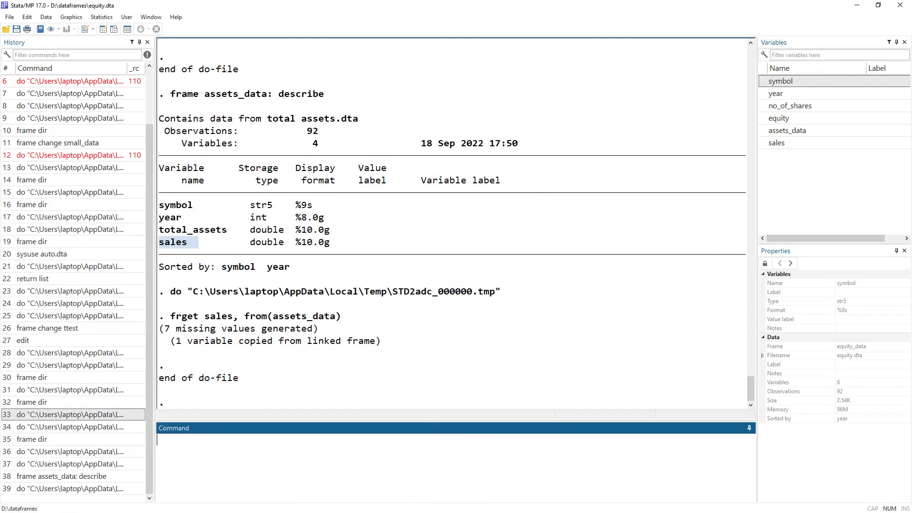
- Examine the commented frget newvar = varname syntax in the do-file and compare it with sales in the frget line
key(alt+Tab)
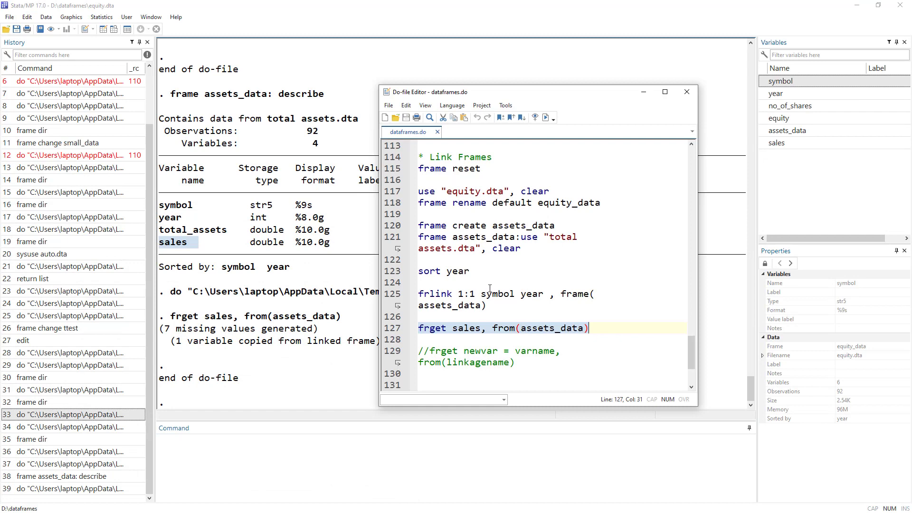
scroll(485, 305, down, 1)
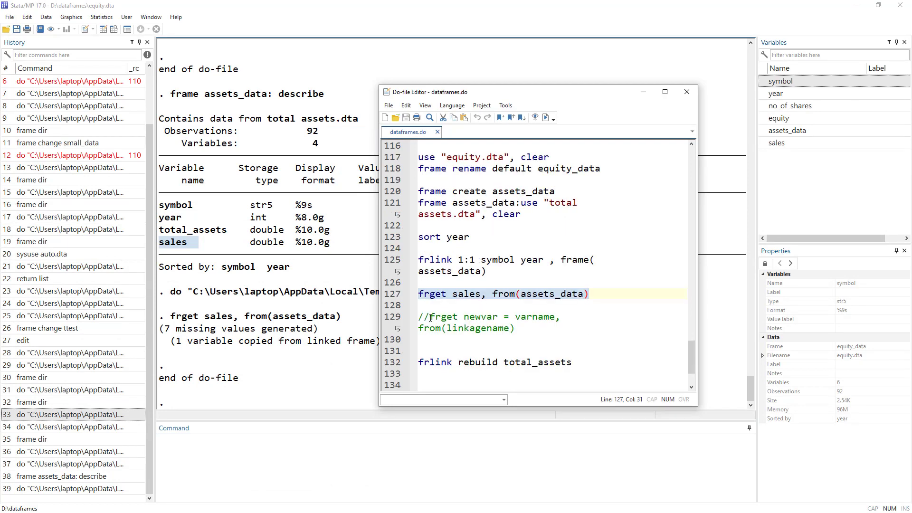
drag(430, 317, 491, 319)
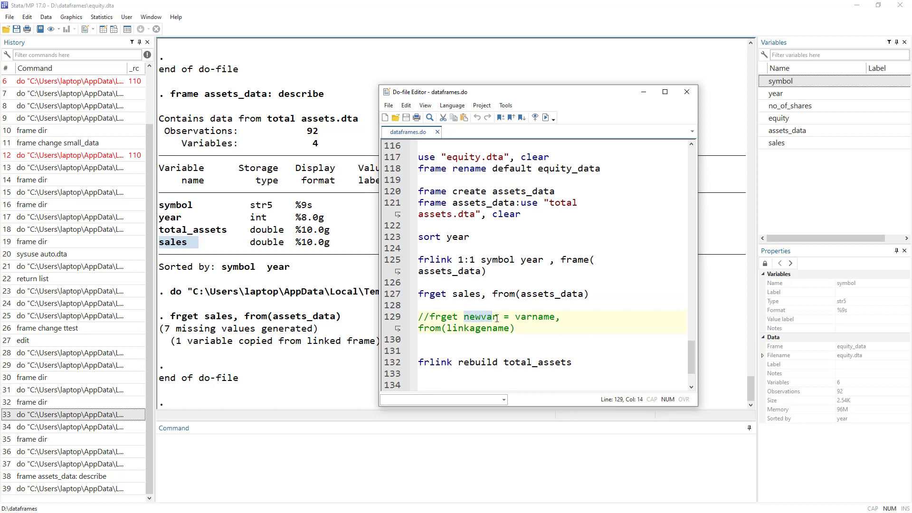
click(467, 318)
drag(464, 317, 486, 319)
double_click(466, 295)
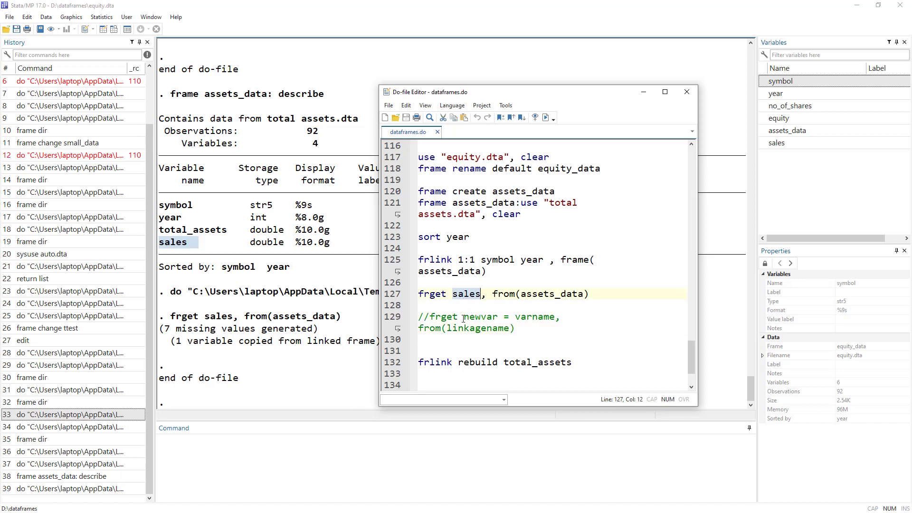
drag(464, 319, 509, 317)
triple_click(525, 319)
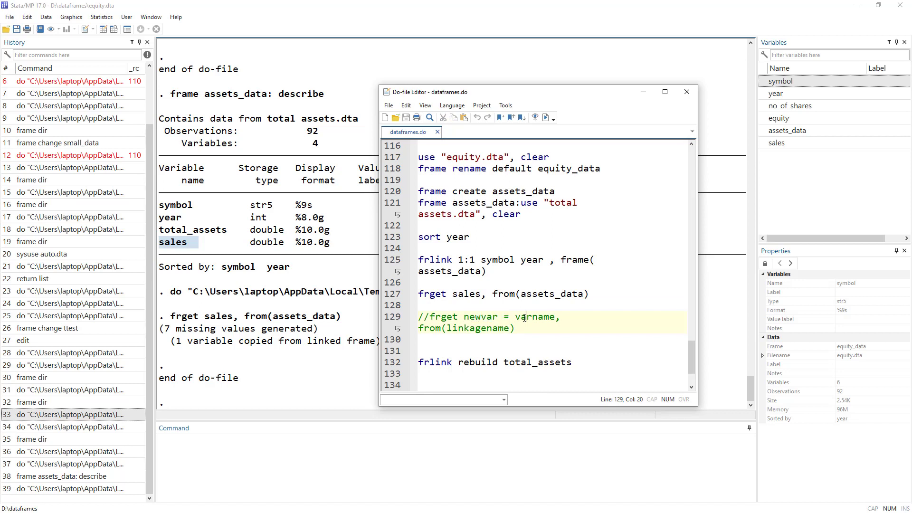
- Change do-file line 127 to frget new_sales=sales, from(assets_data) and run that line
click(451, 296)
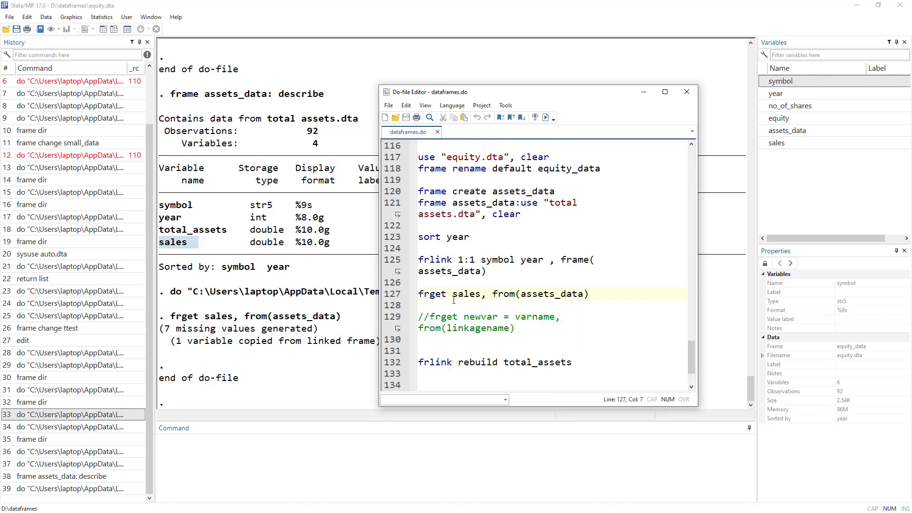
text(new_sales)
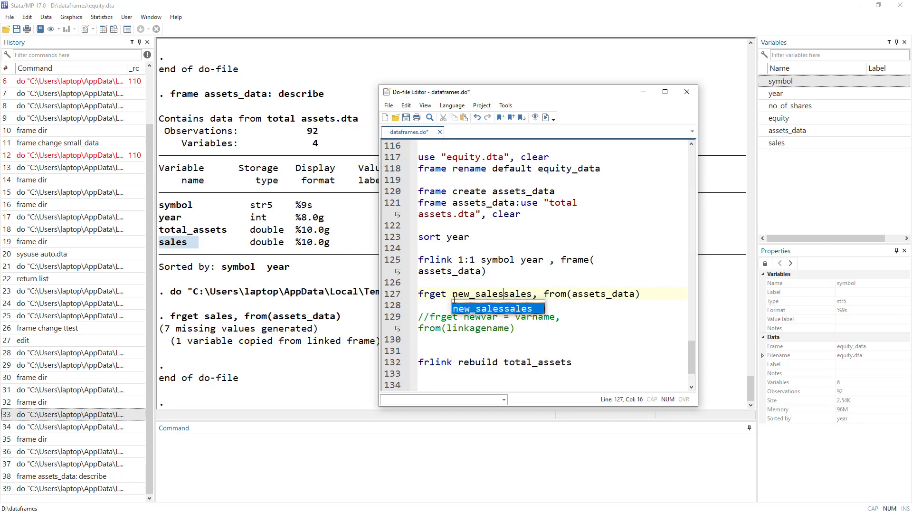
text(=)
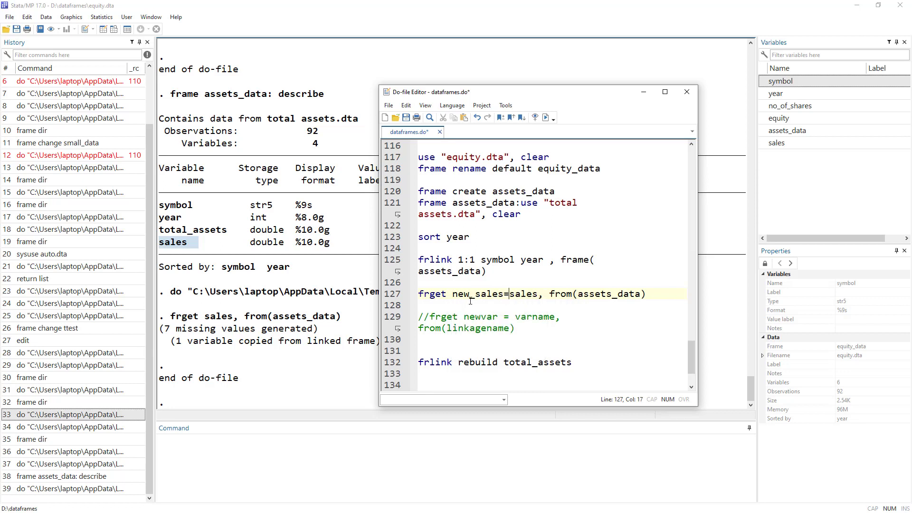
click(391, 294)
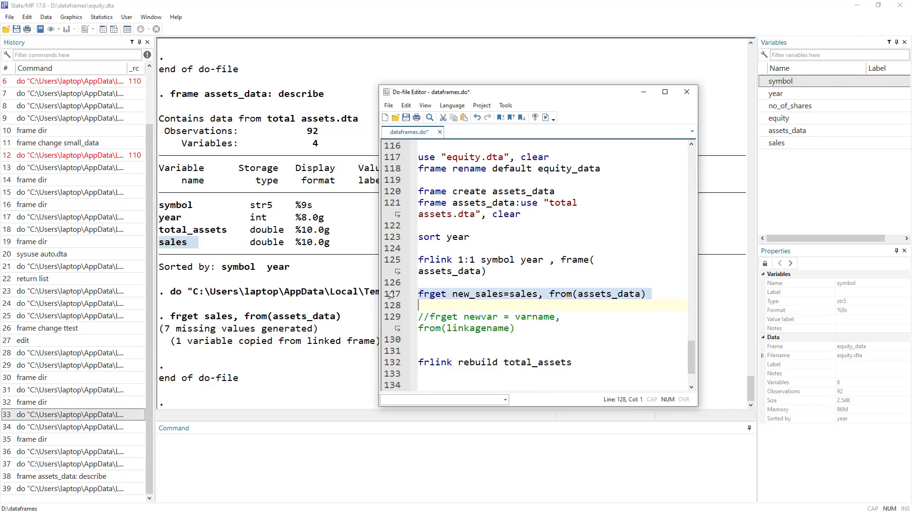
click(547, 117)
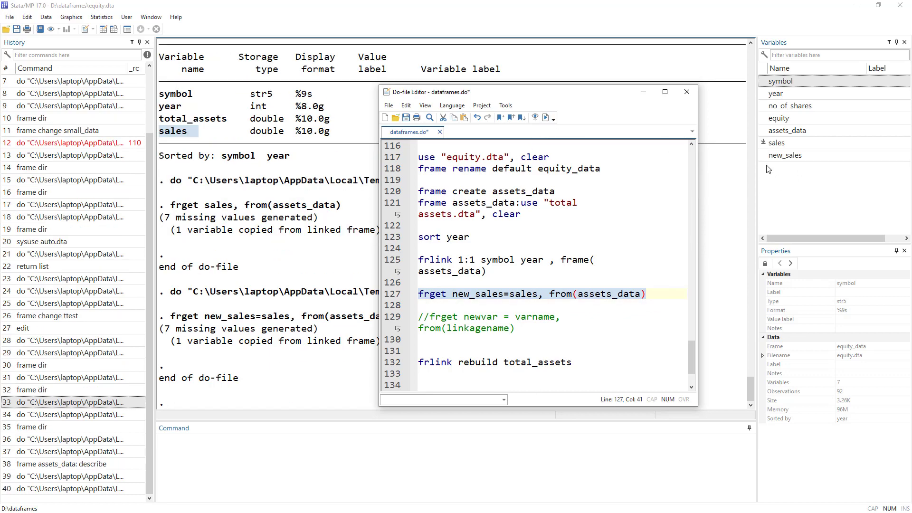
- Compare the new_sales column with sales in the Data Editor, minimize it, and return to the do-file
click(104, 29)
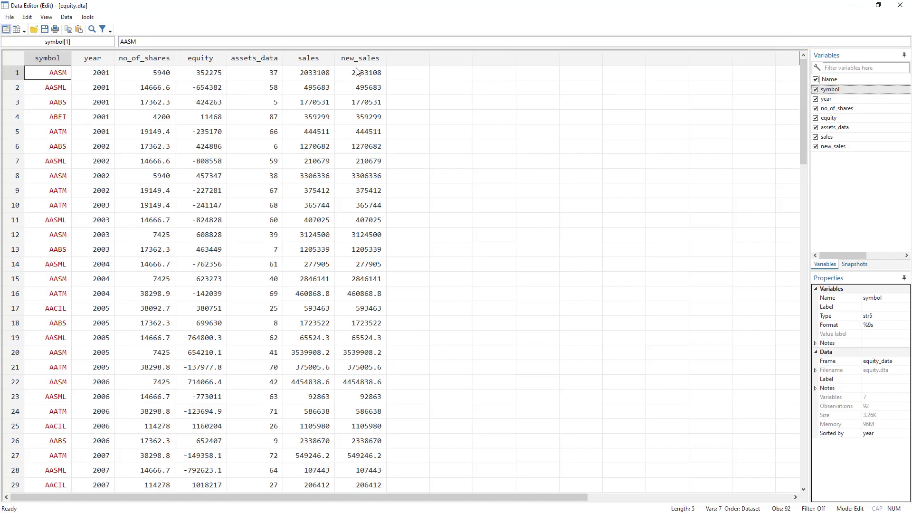
click(857, 5)
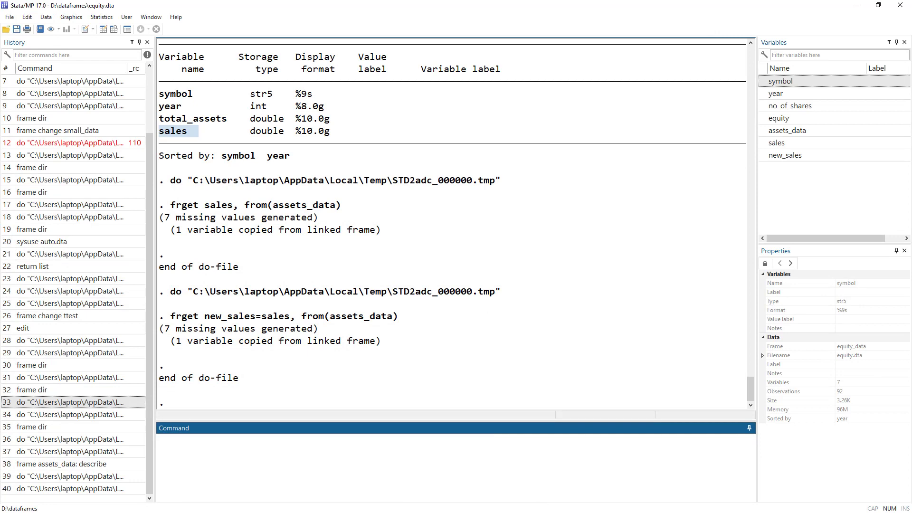
key(alt+Tab)
scroll(471, 305, down, 1)
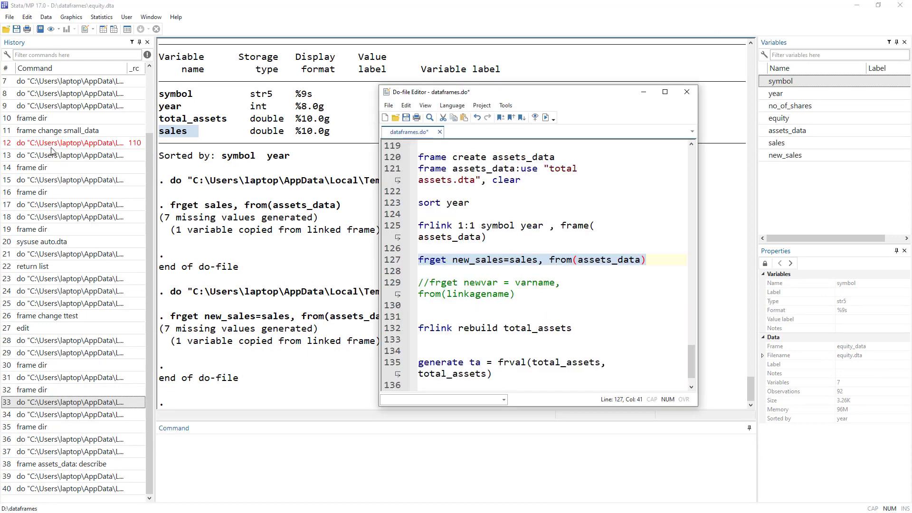
- Drop the observation that the first row's assets_data value points to by running frame assets_data: drop in 37
key(alt+Tab)
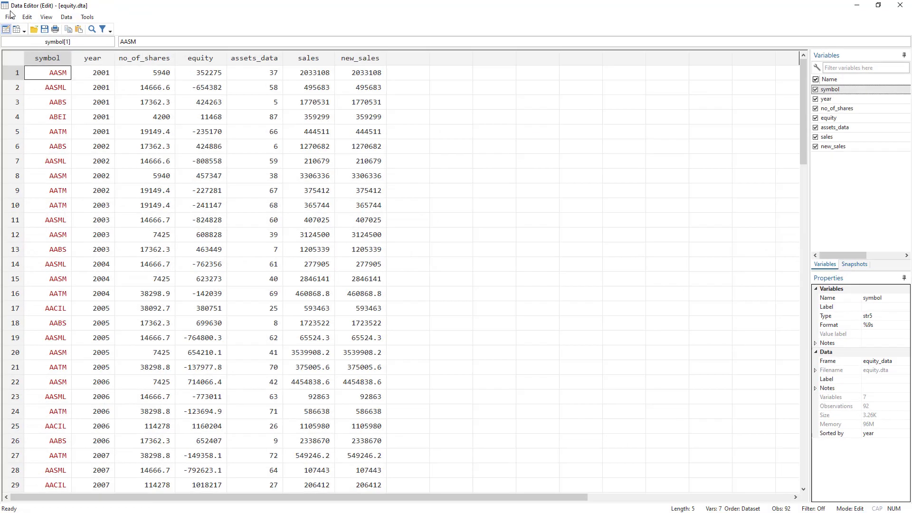
click(265, 75)
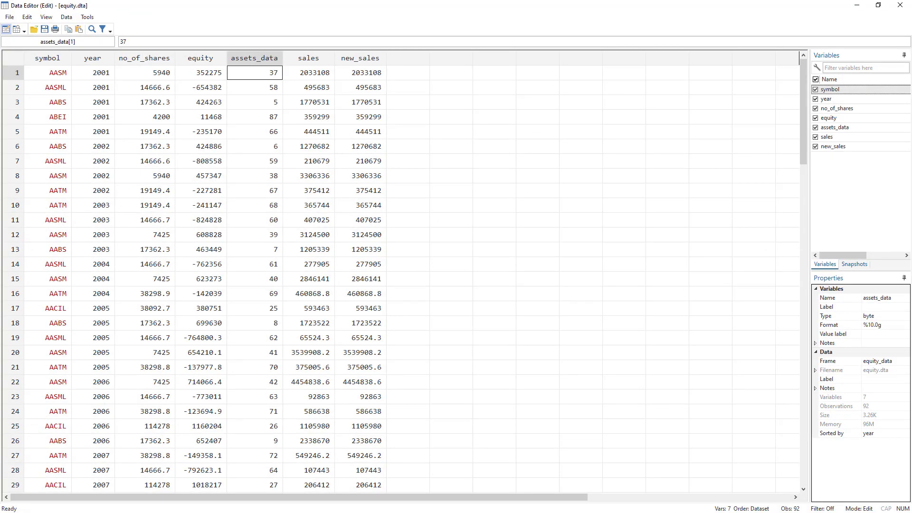
key(alt+Tab)
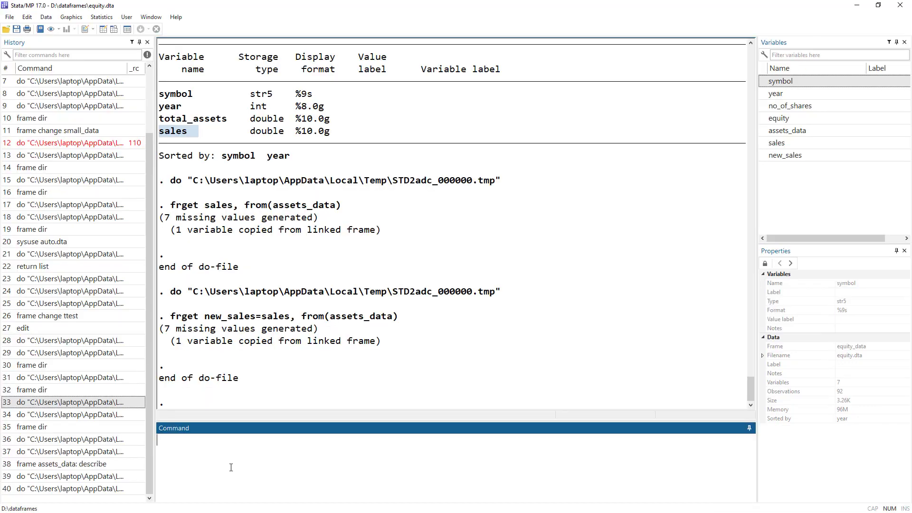
text(frame assets_data: drop)
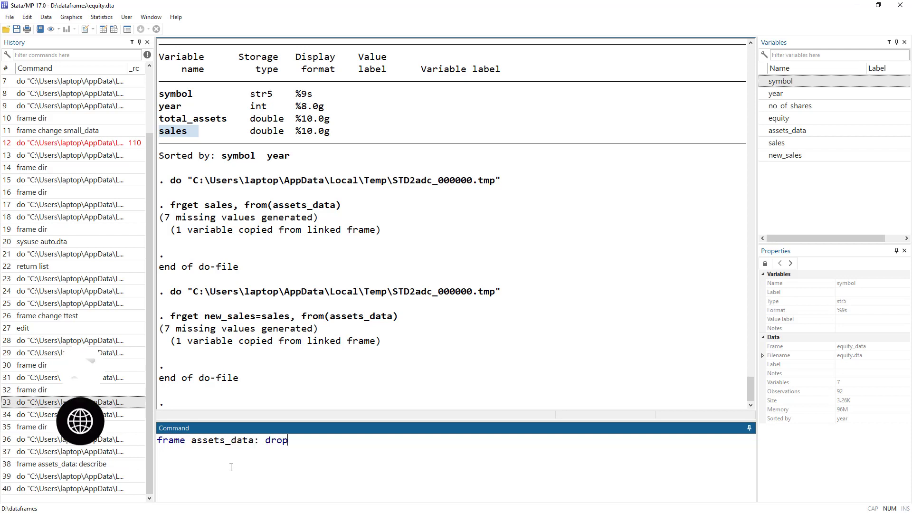
text( in 37)
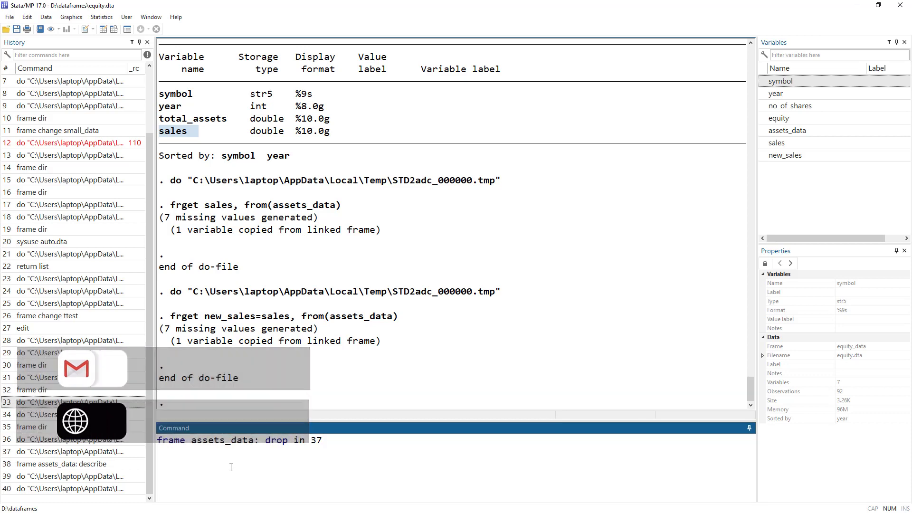
key(Return)
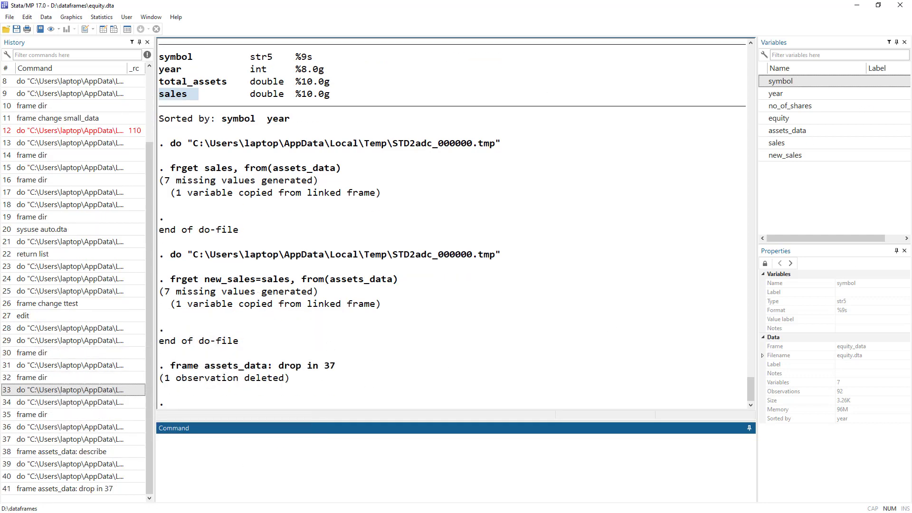
- Examine the first observation's symbol, year and assets_data link value in the Data Editor, and return to the do-file
key(alt+Tab)
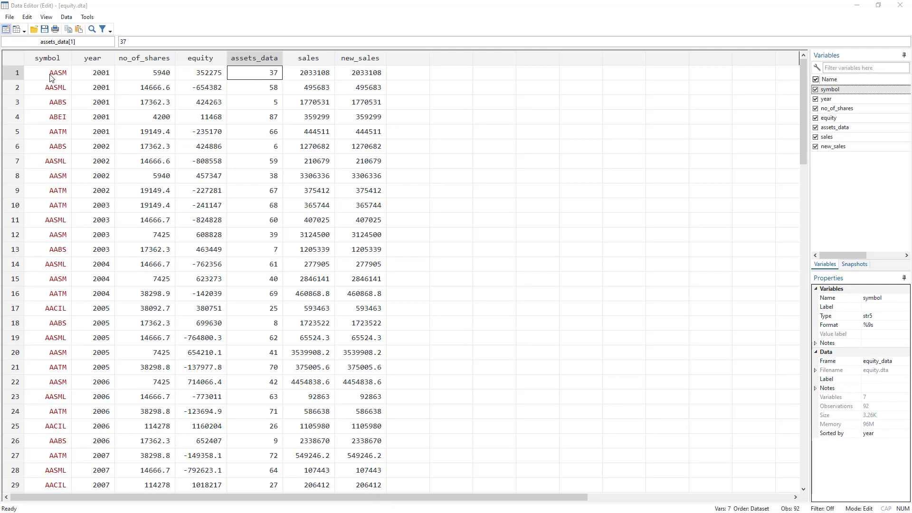
drag(50, 75, 89, 73)
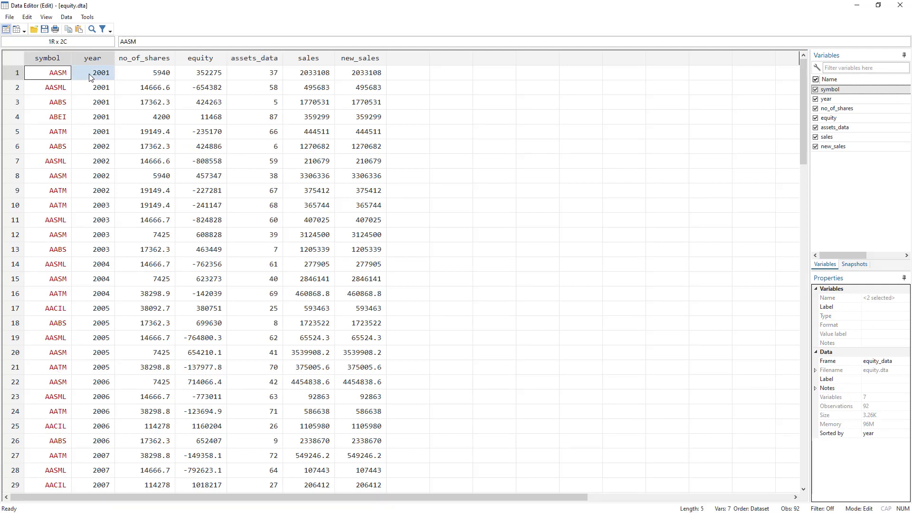
click(252, 73)
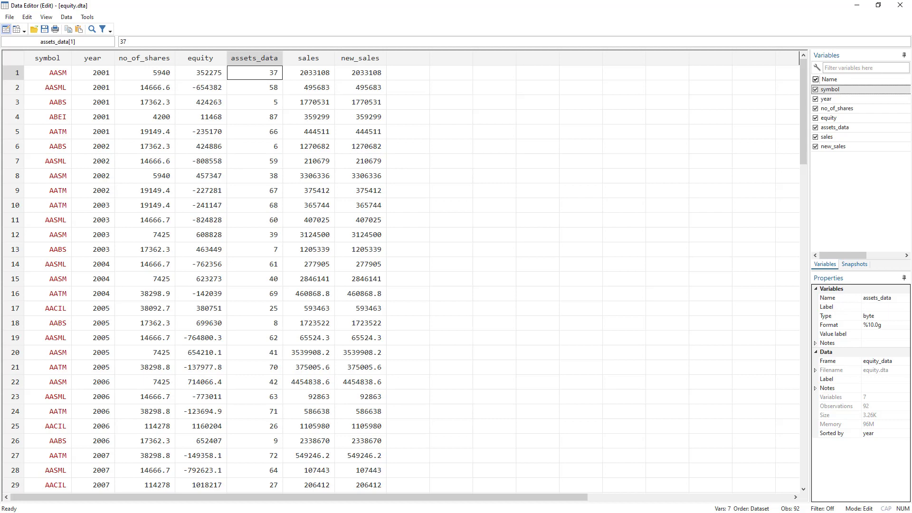
key(alt+Tab)
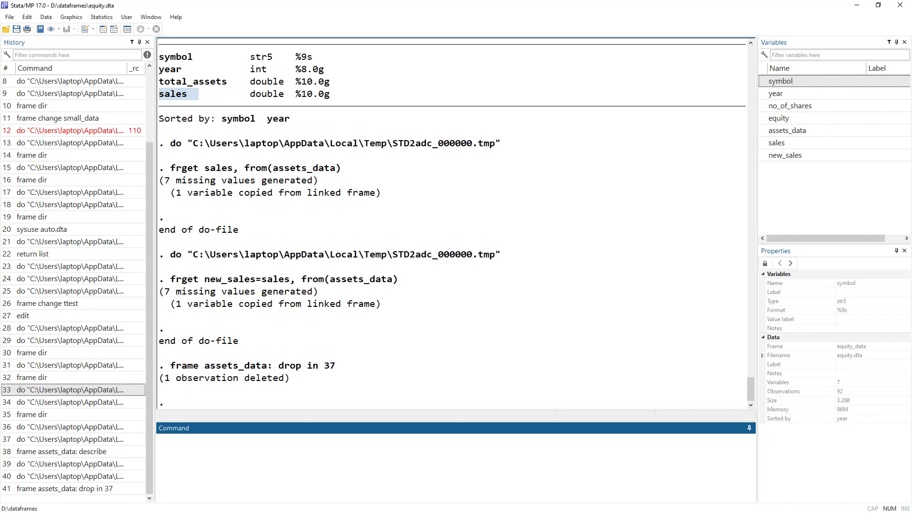
key(alt+Tab)
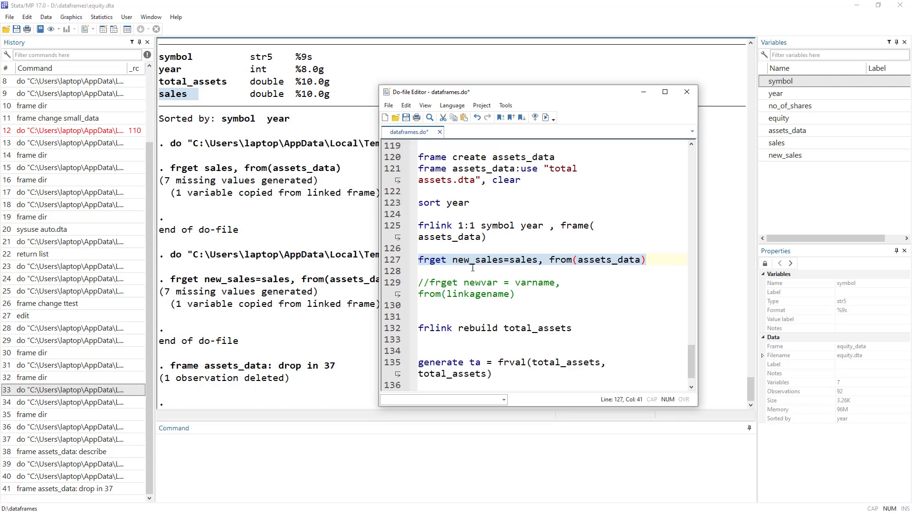
- Drop the sales and new_sales variables from the equity_data frame with the drop command
click(255, 462)
text(drop)
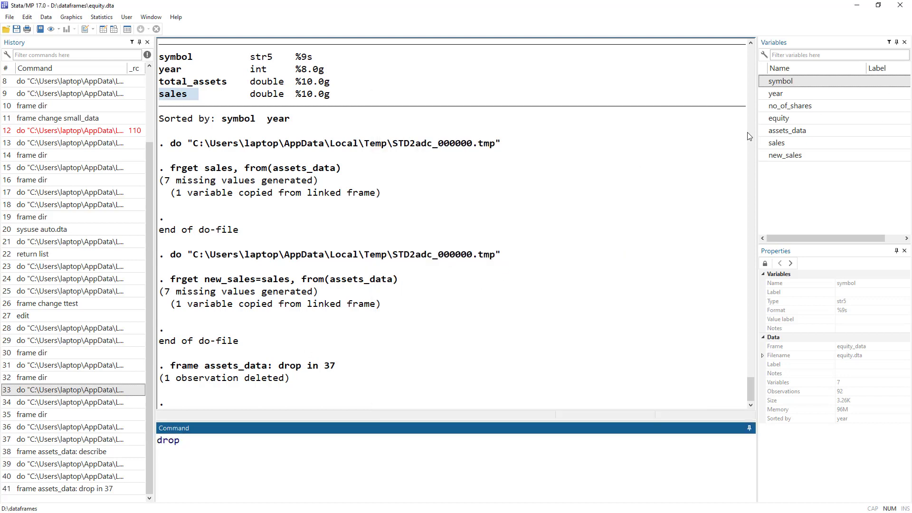
click(777, 144)
click(771, 156)
click(764, 143)
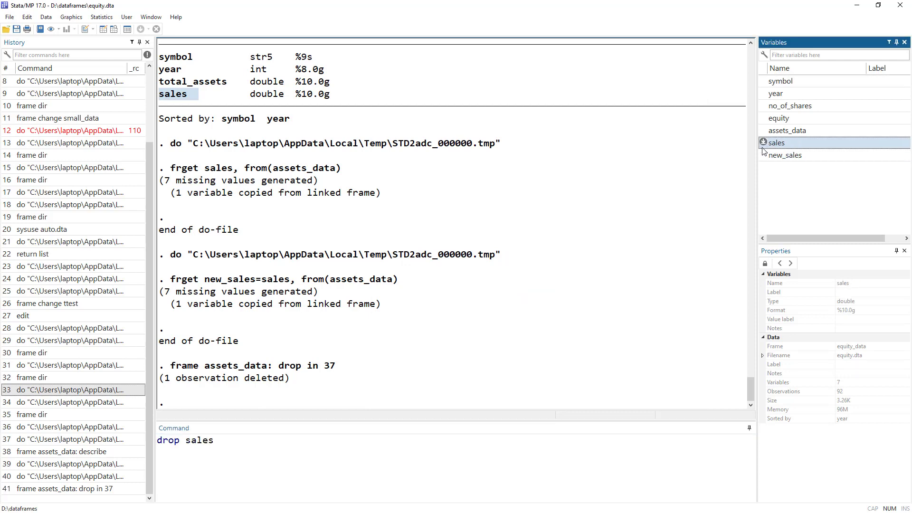
click(764, 155)
click(386, 448)
key(Return)
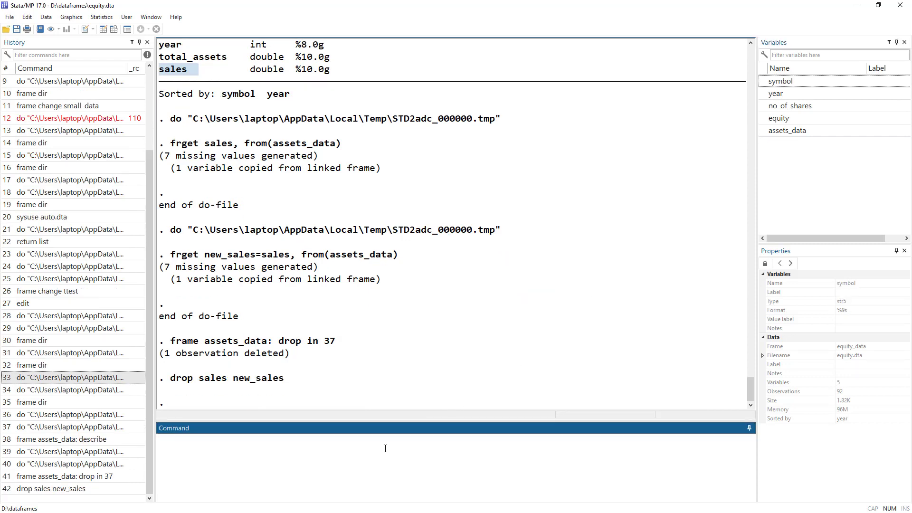
- Restore do-file line 127 to frget sales, from(assets_data), run it, and uncover its output in the Results window
key(alt+Tab)
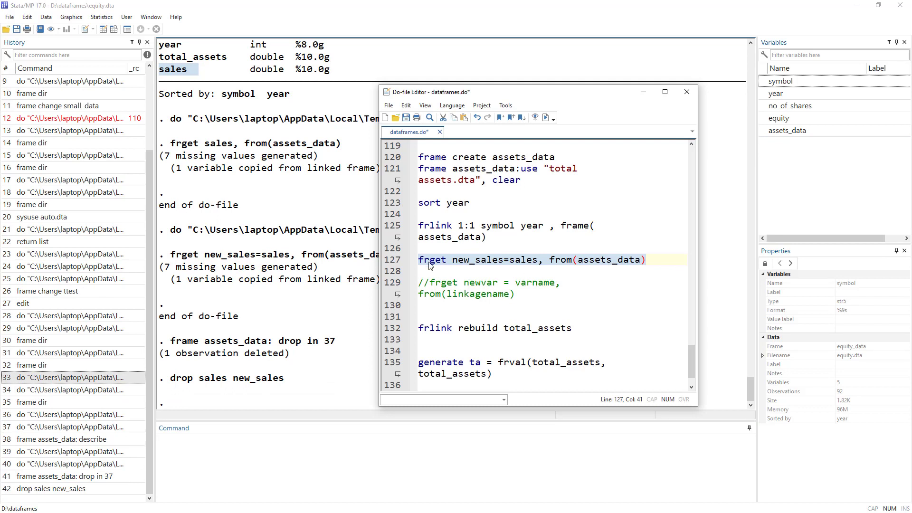
double_click(473, 260)
key(Delete)
key(Delete)
key(Delete)
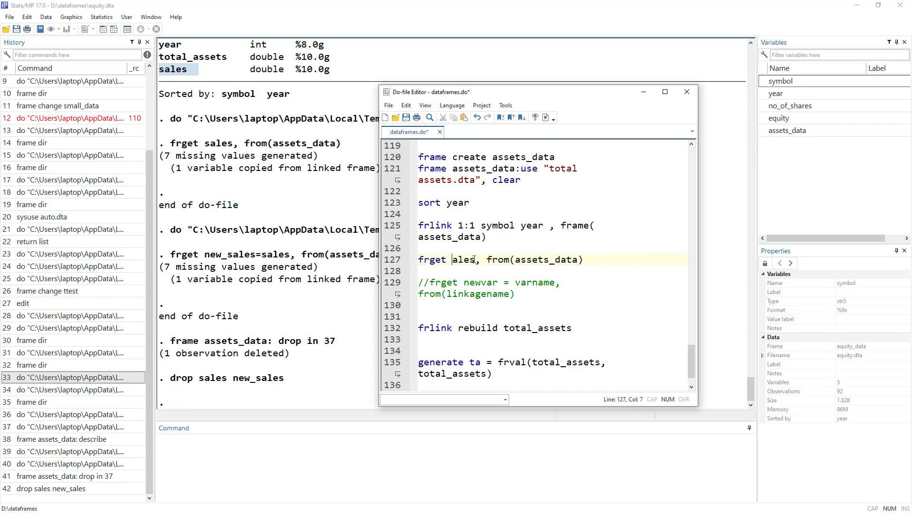
text(s)
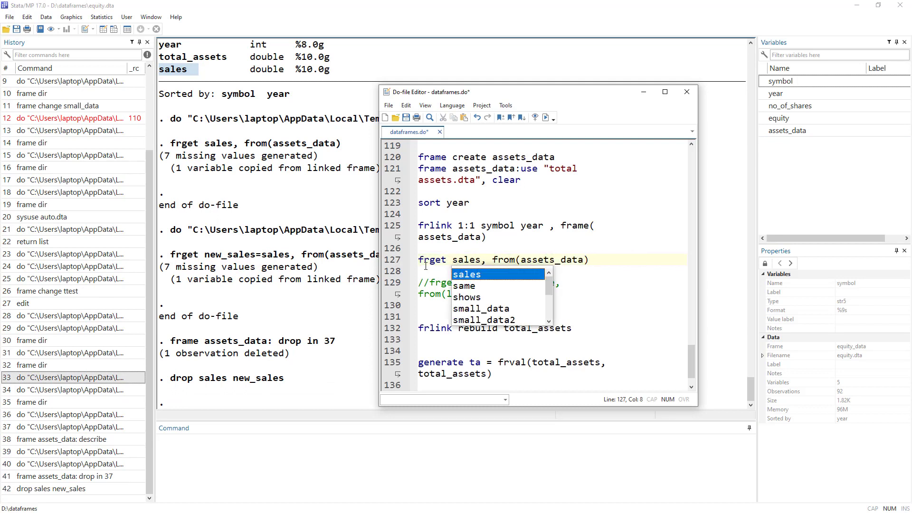
click(384, 263)
click(546, 118)
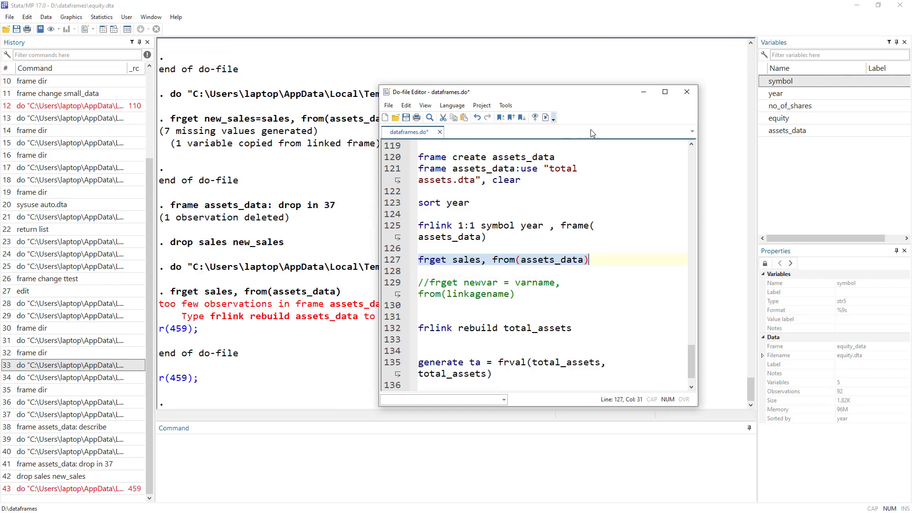
drag(549, 93, 681, 82)
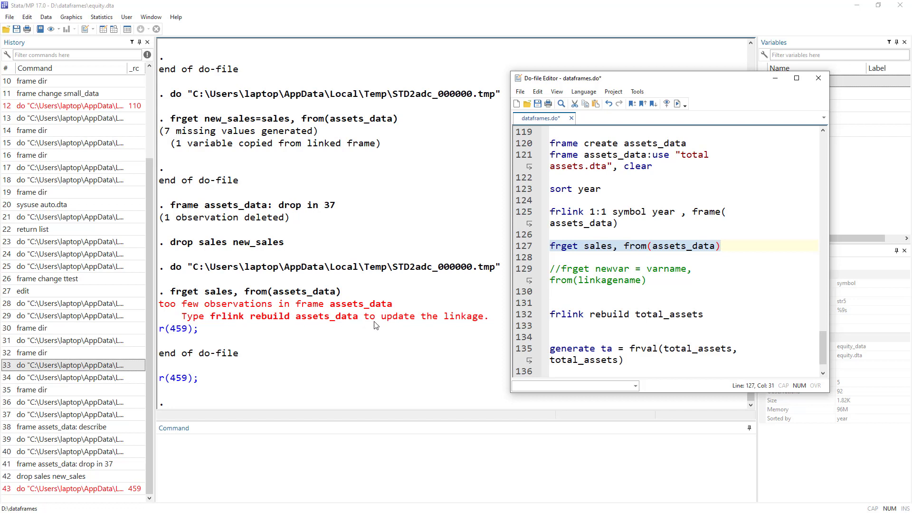
drag(626, 84, 506, 79)
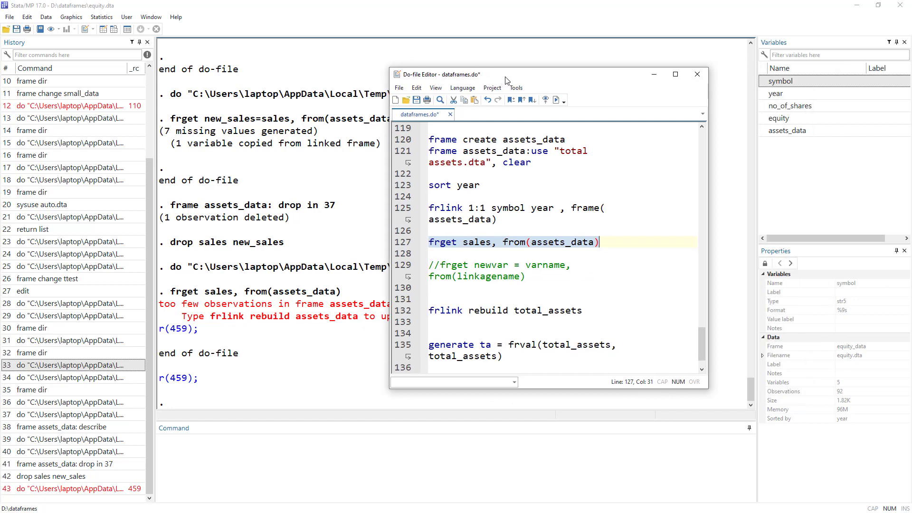
- Try to rebuild the frame link by running the do-file line frlink rebuild total_assets
double_click(446, 312)
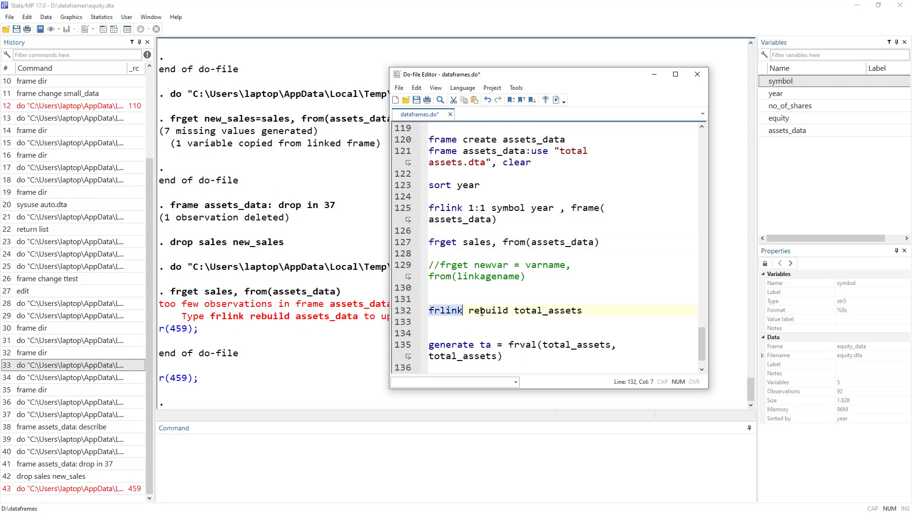
double_click(491, 312)
double_click(557, 312)
click(400, 309)
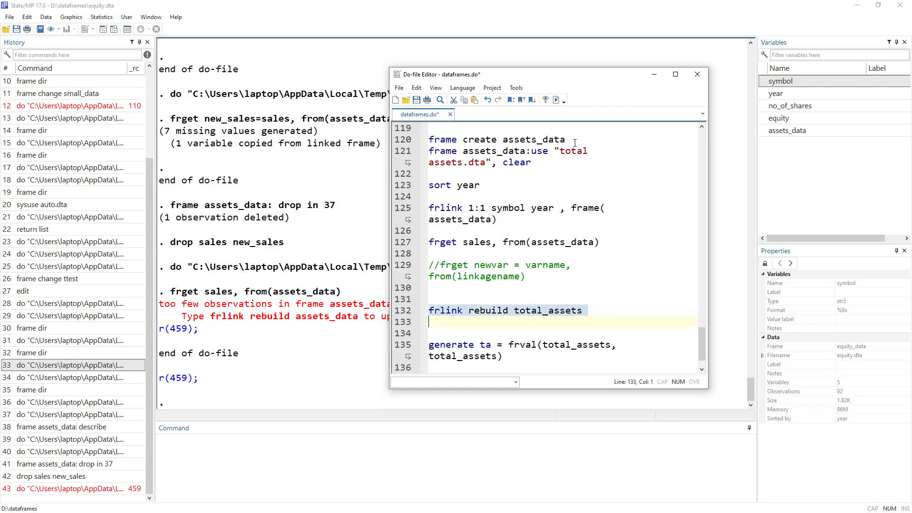
click(557, 100)
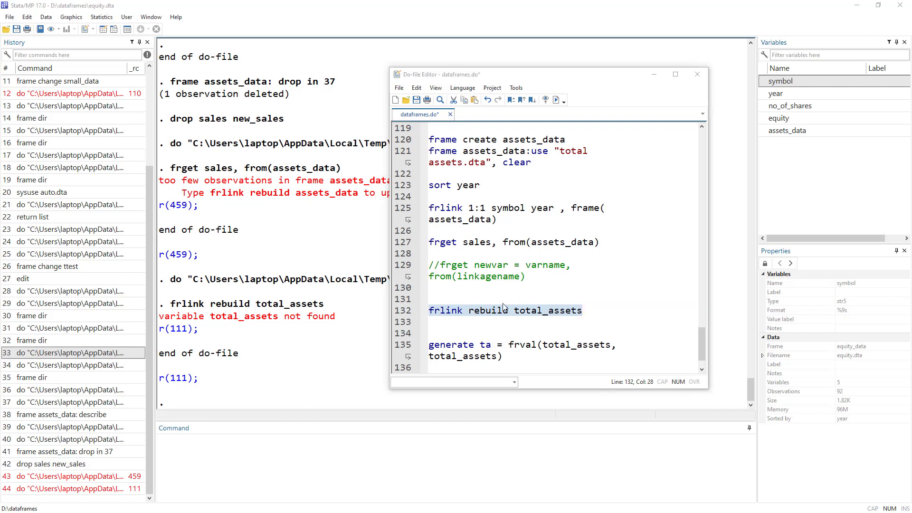
- Change do-file line 132 to frlink rebuild assets_data and run it to rebuild the linkage
double_click(551, 313)
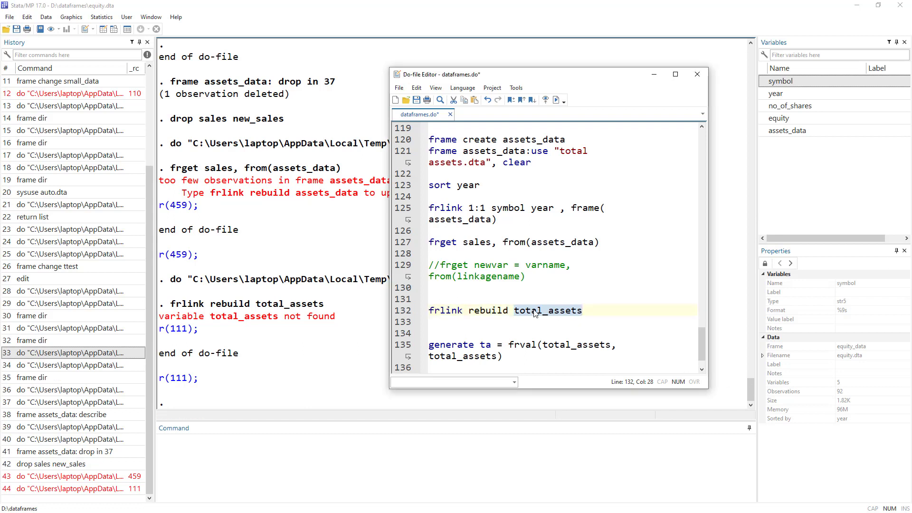
click(549, 313)
drag(549, 312, 515, 314)
key(BackSpace)
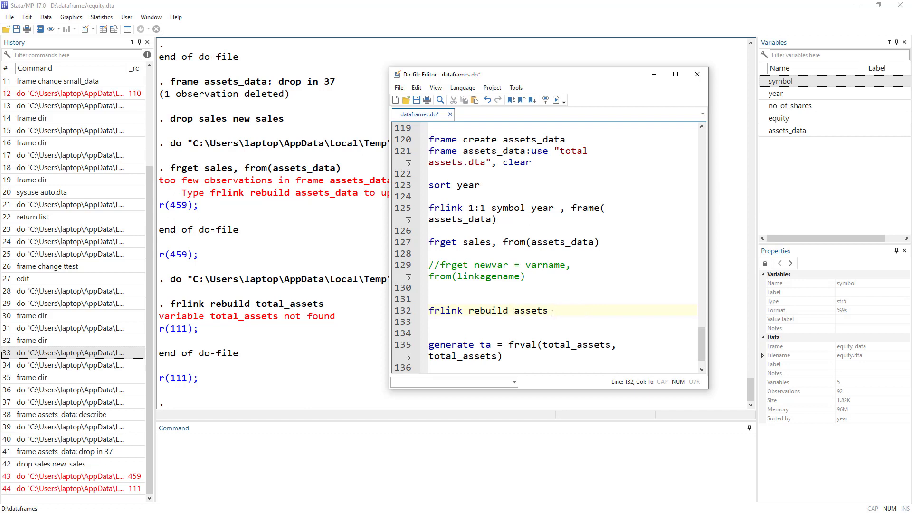
text(_data)
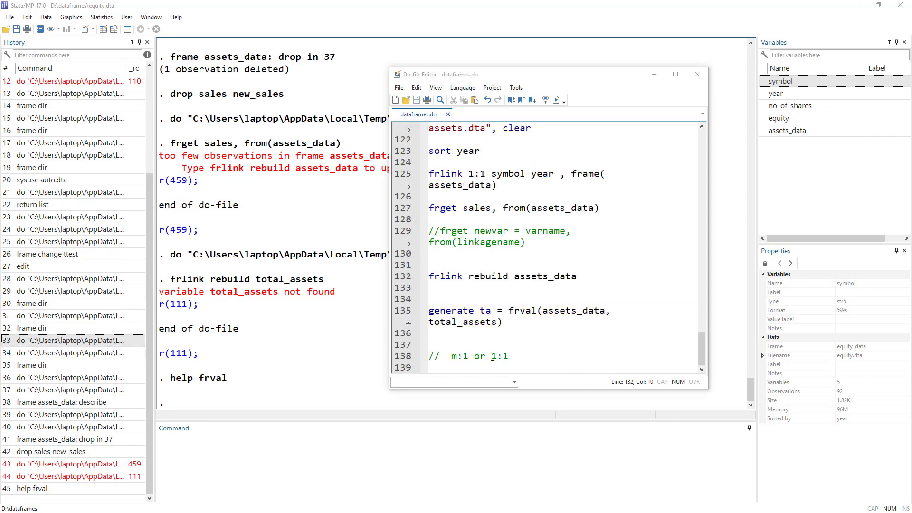
click(404, 277)
click(556, 100)
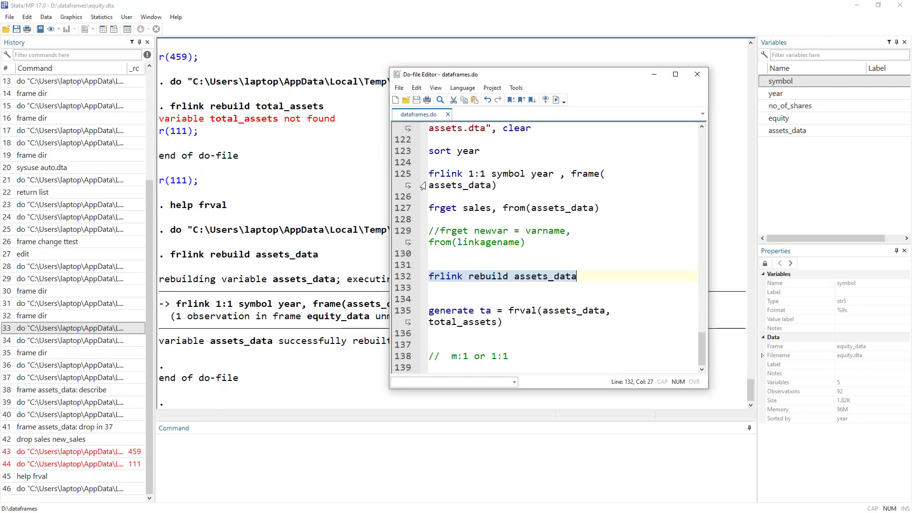
- Run do-file line 127, frget sales, from(assets_data), and check the first observation's assets_data and sales values in the Data Editor
click(403, 209)
click(555, 99)
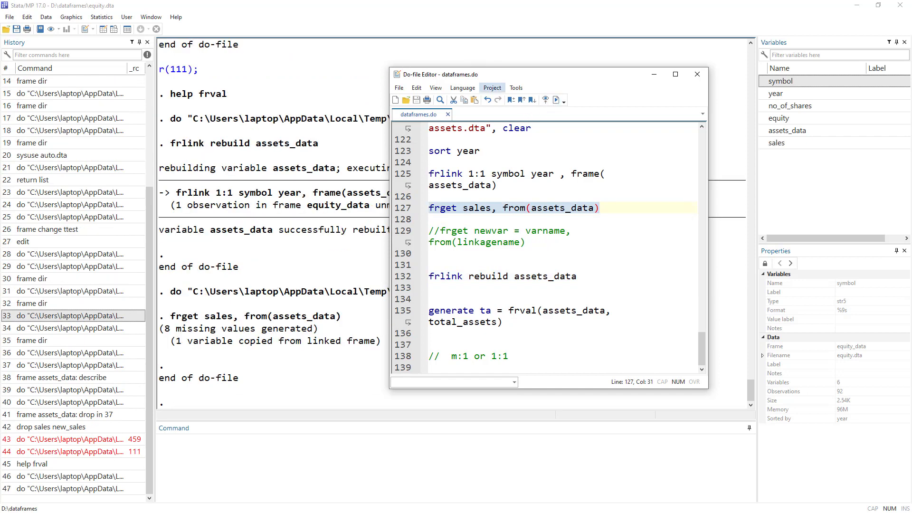
click(103, 30)
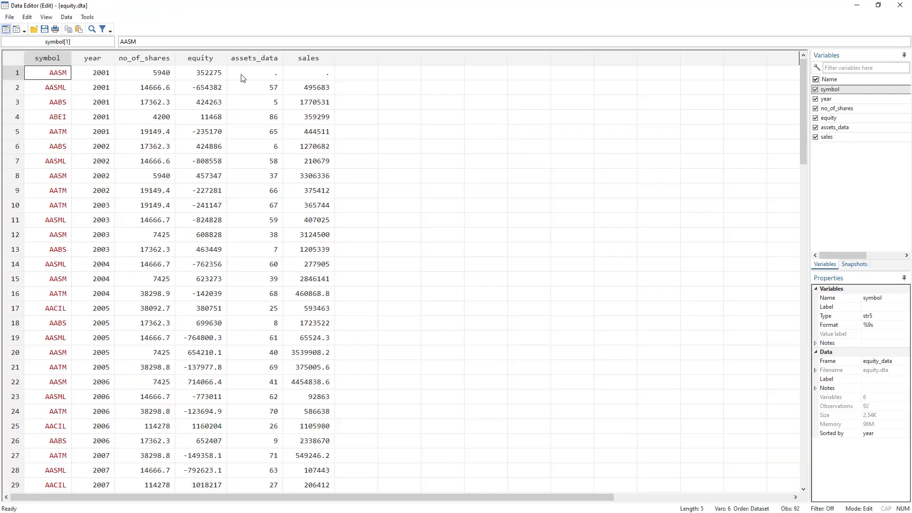
drag(243, 78, 312, 79)
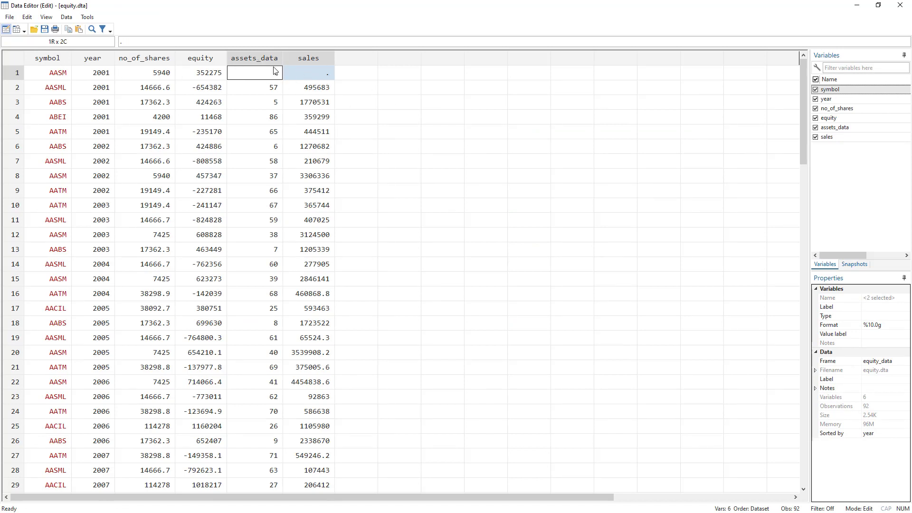
key(alt+F4)
key(alt+Tab)
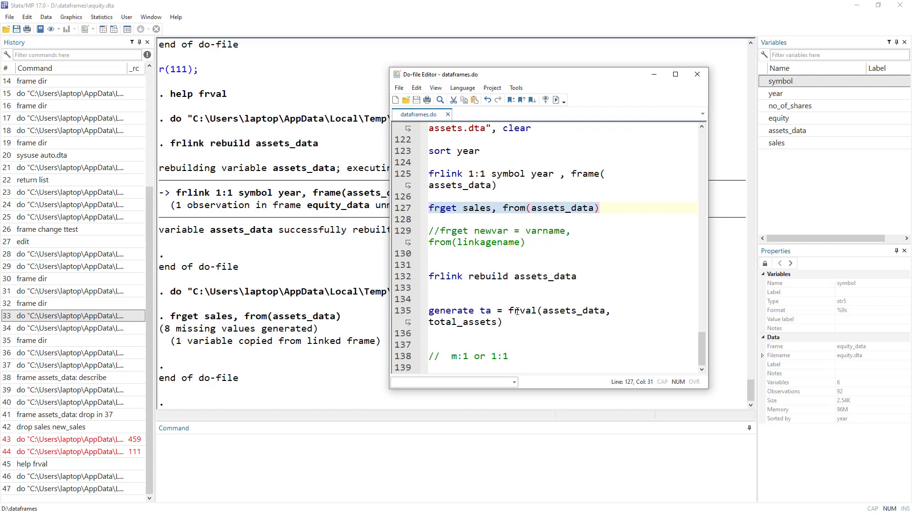
- Examine the generate ta = frval(assets_data, total_assets) line, covering its new variable, function, linkage and source variable, and compare it with frget
drag(508, 310, 537, 311)
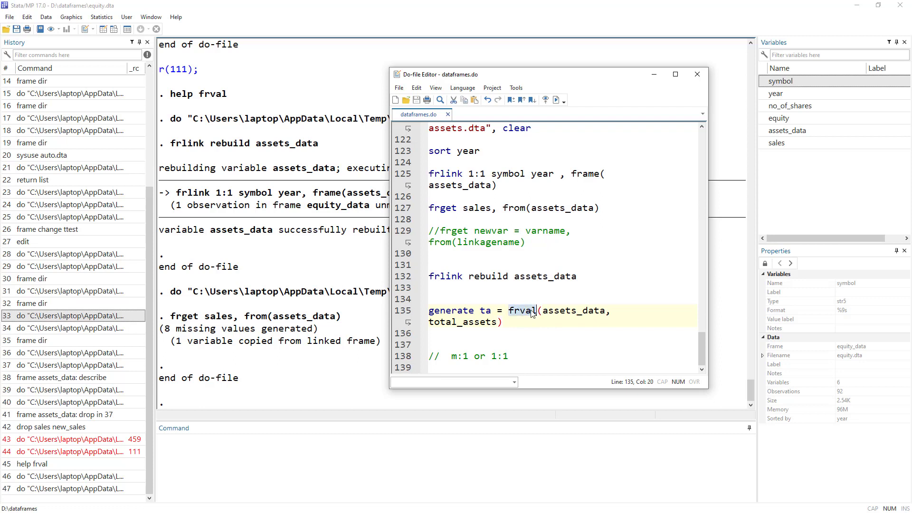
double_click(447, 209)
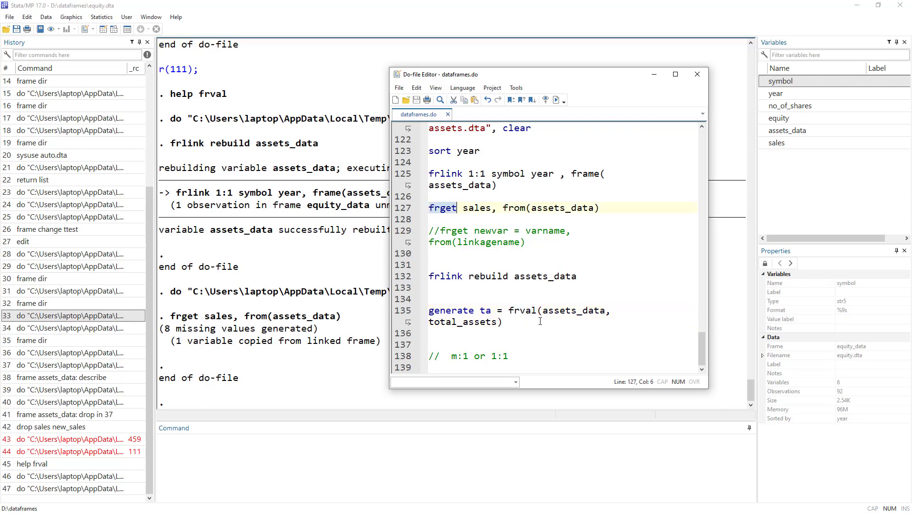
drag(428, 312, 473, 313)
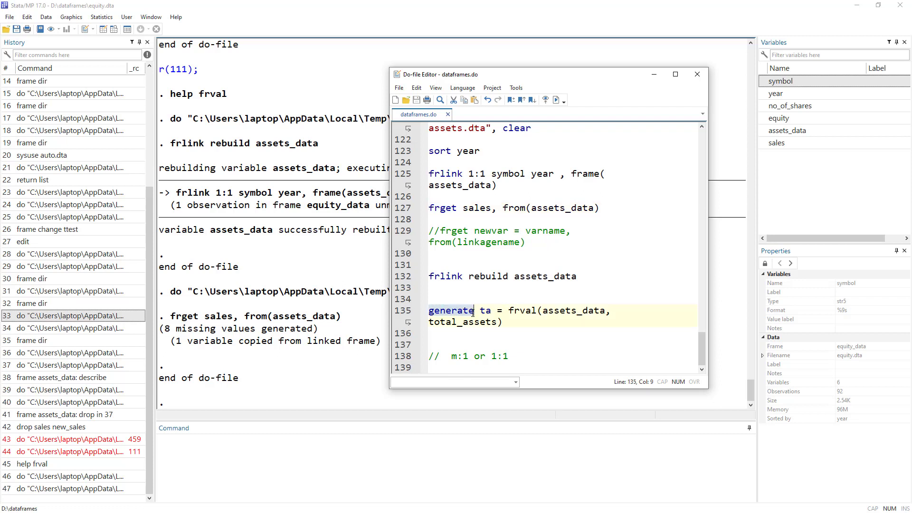
double_click(485, 311)
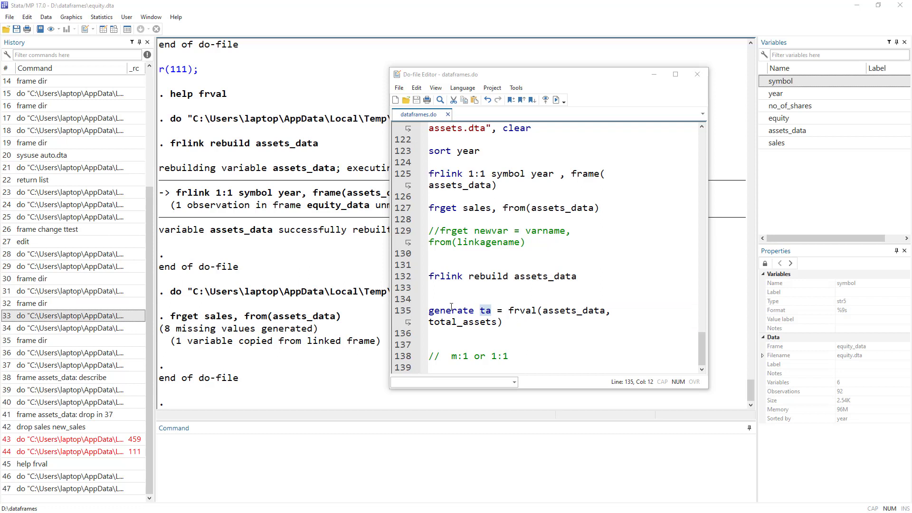
click(497, 311)
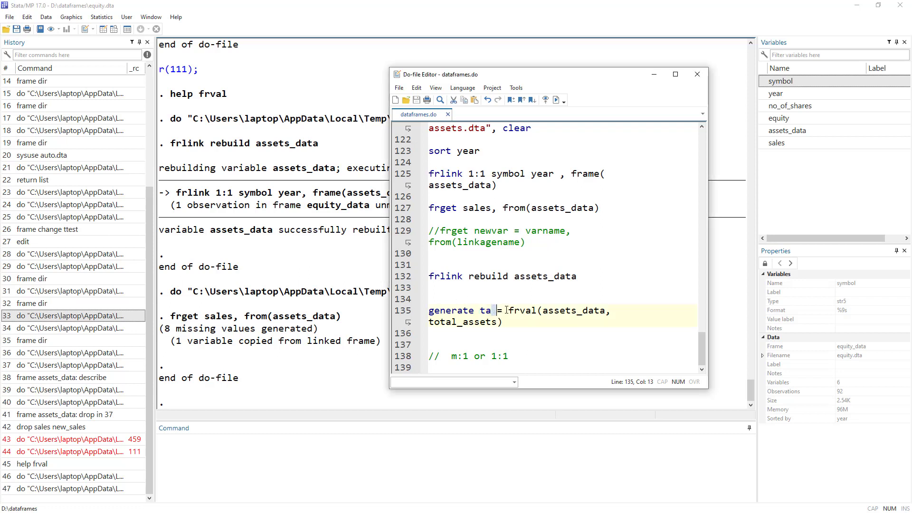
drag(507, 310, 537, 309)
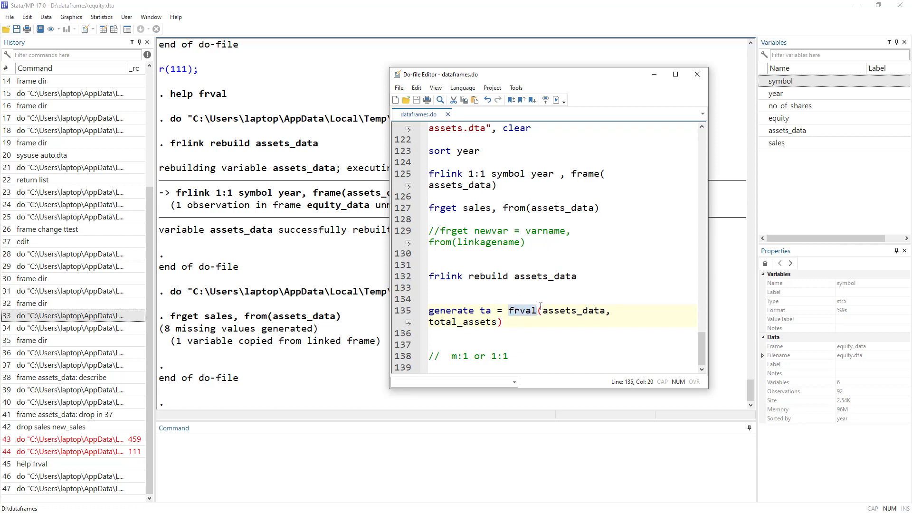
drag(538, 310, 542, 326)
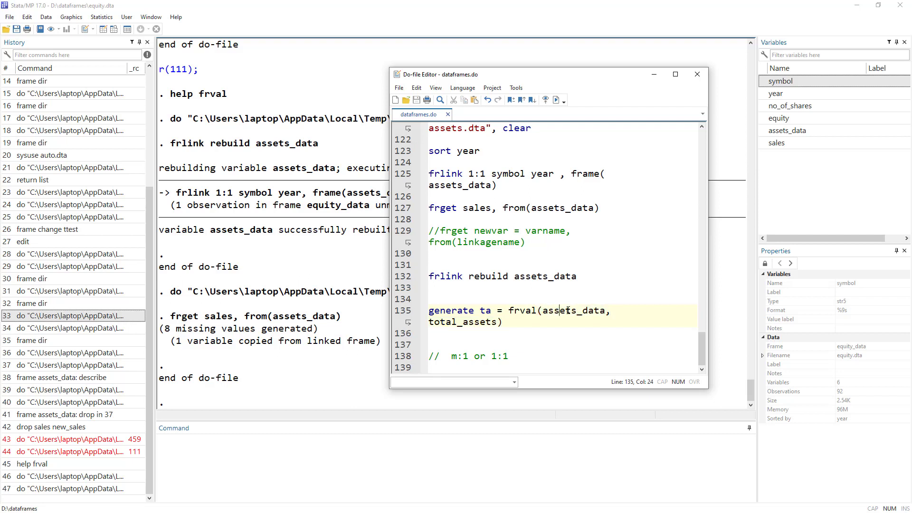
double_click(561, 311)
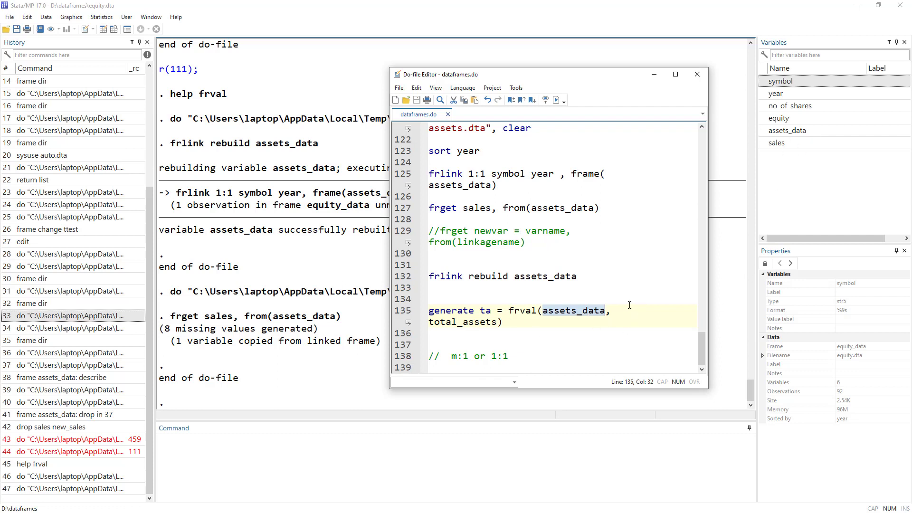
double_click(451, 326)
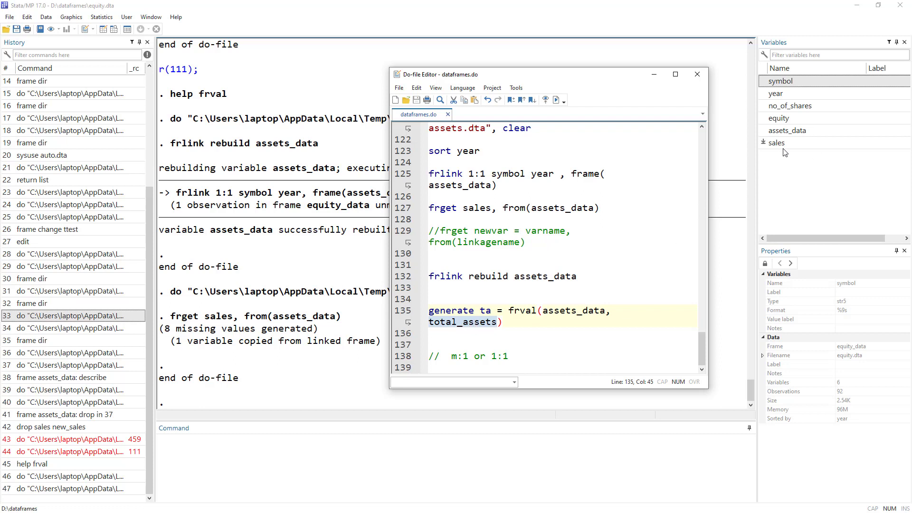
- Run do-file line 135 to generate ta with frval(assets_data, total_assets), and check its first observation in the Data Editor
click(405, 317)
click(556, 100)
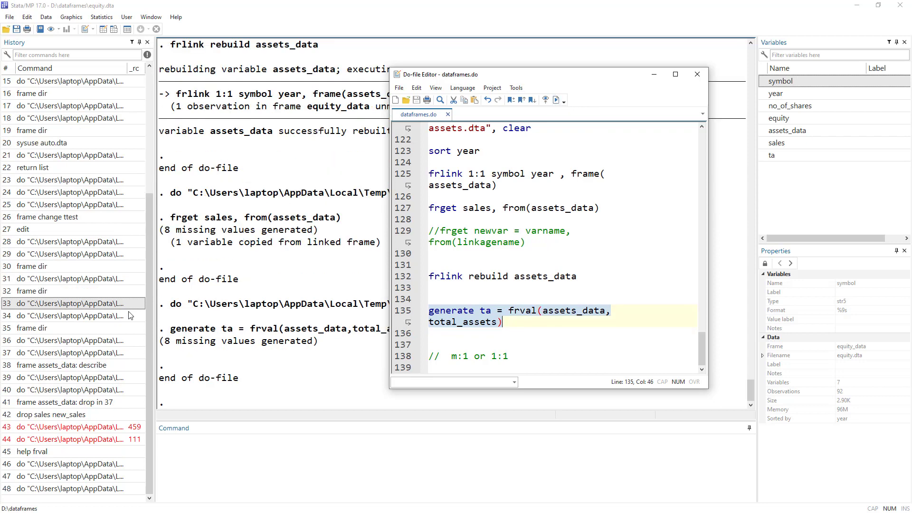
click(103, 29)
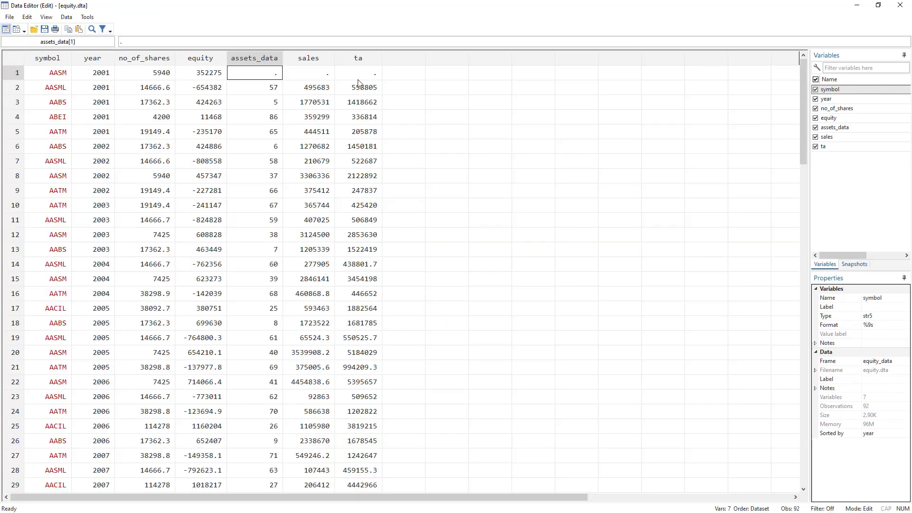
mouse_move(356, 78)
mouse_down()
mouse_move(259, 75)
mouse_move(358, 75)
mouse_up()
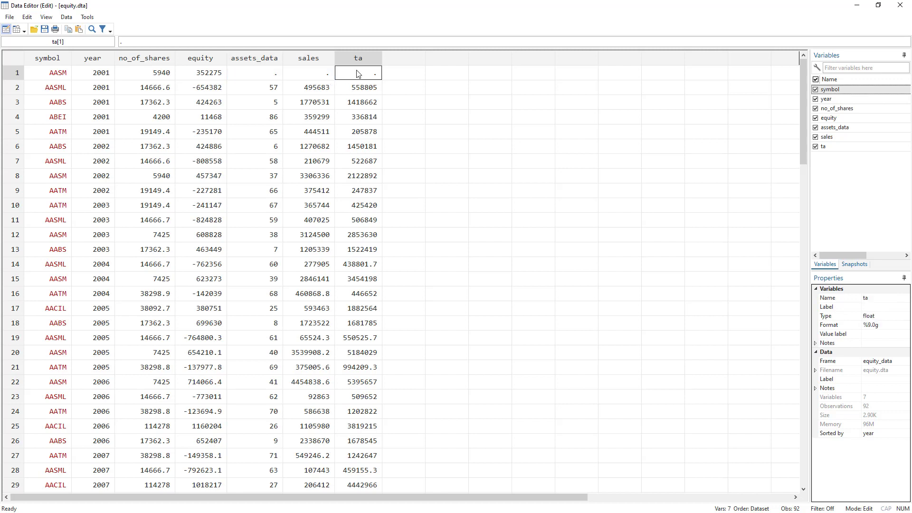